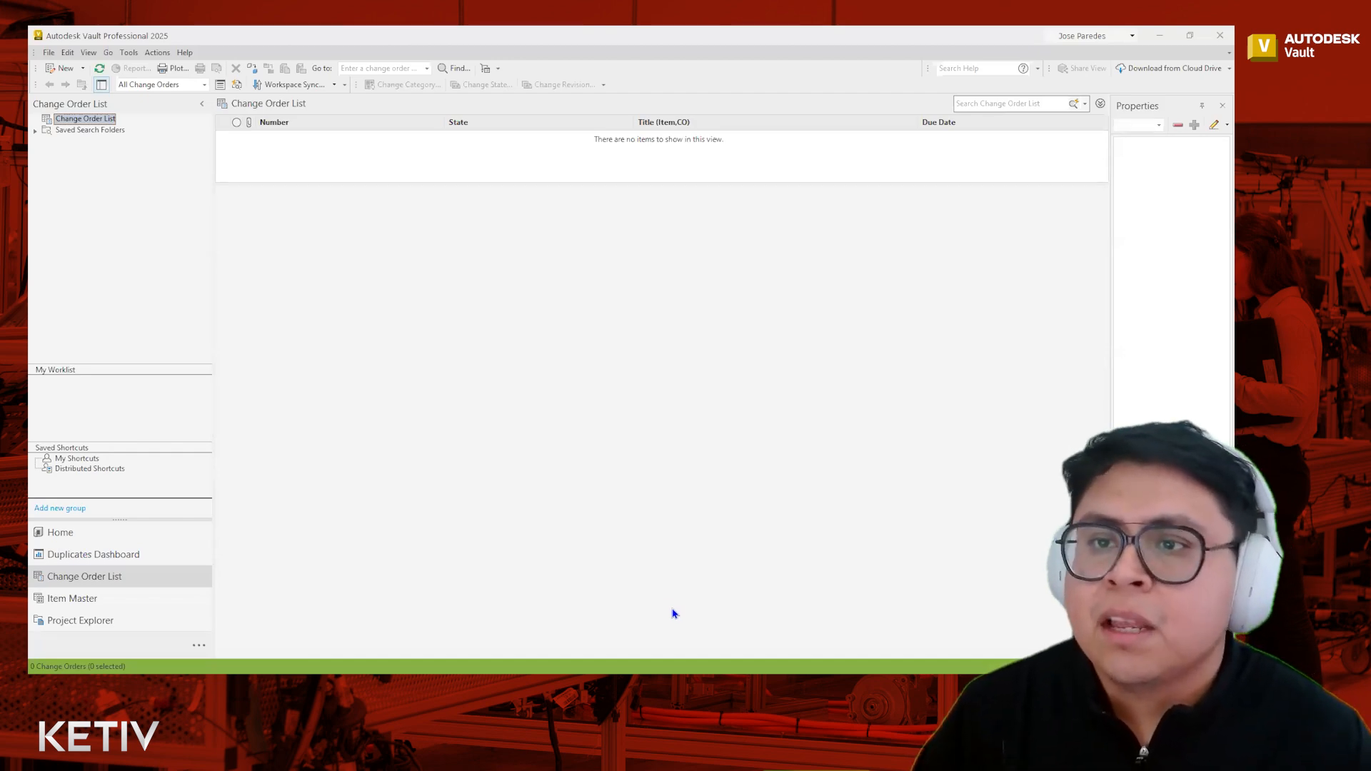
Open the lifecycle definitions from the vault's behavior settings and look through the available release processes
left_click(132, 55)
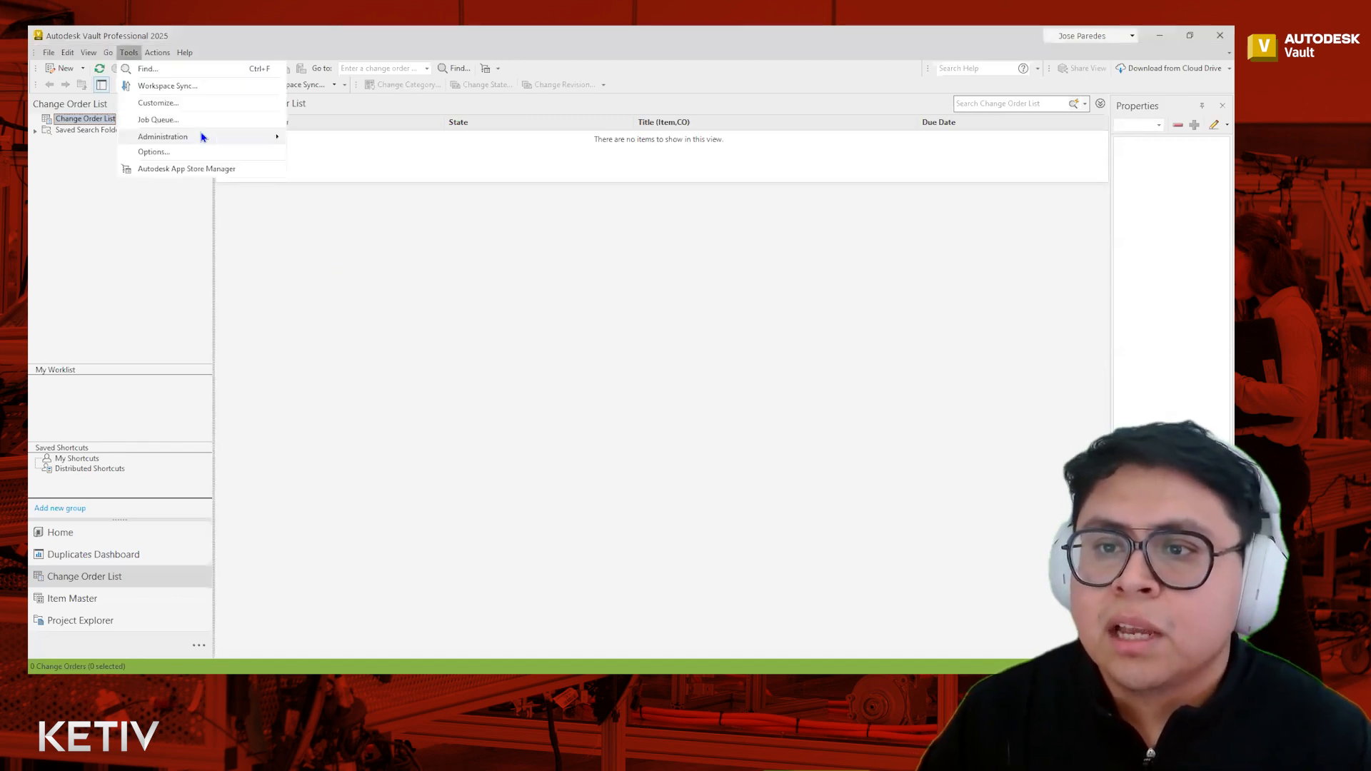
mouse_move(216, 138)
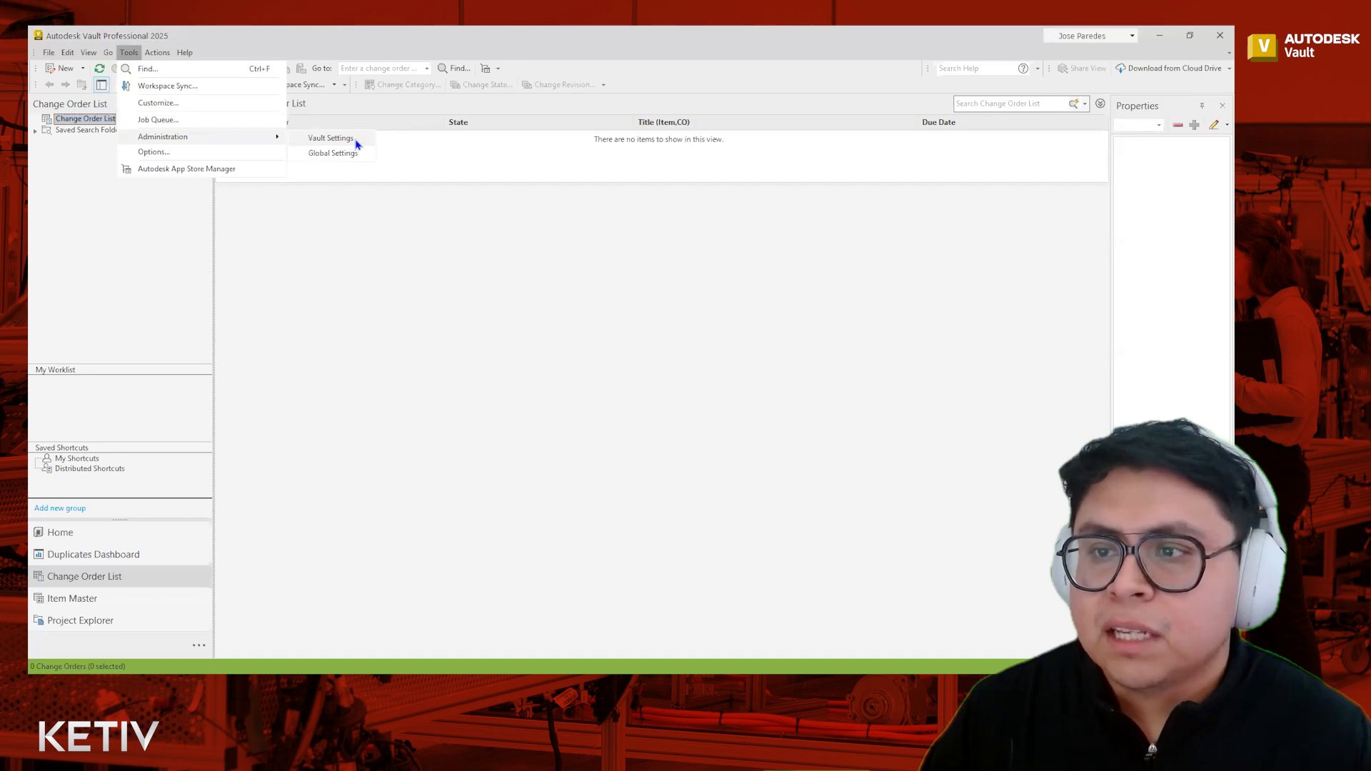
left_click(349, 165)
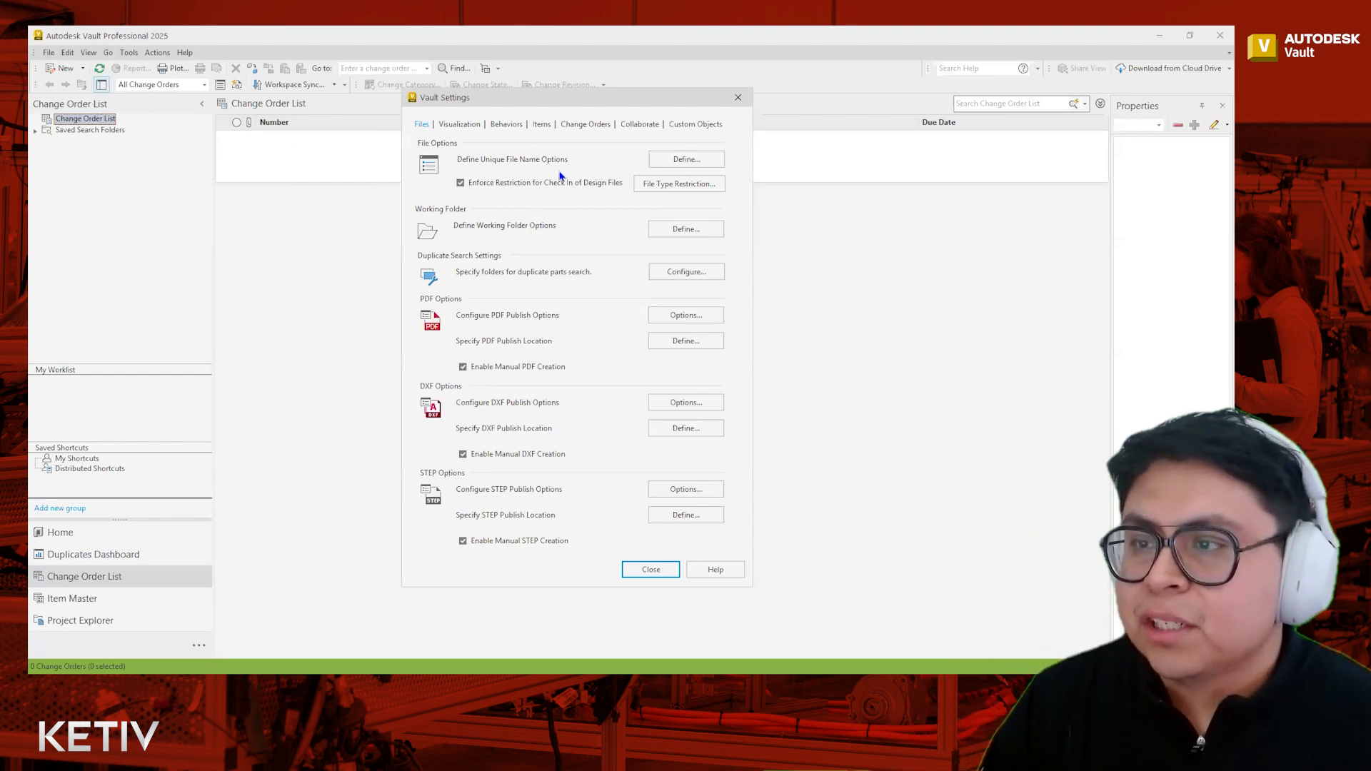
left_click(511, 128)
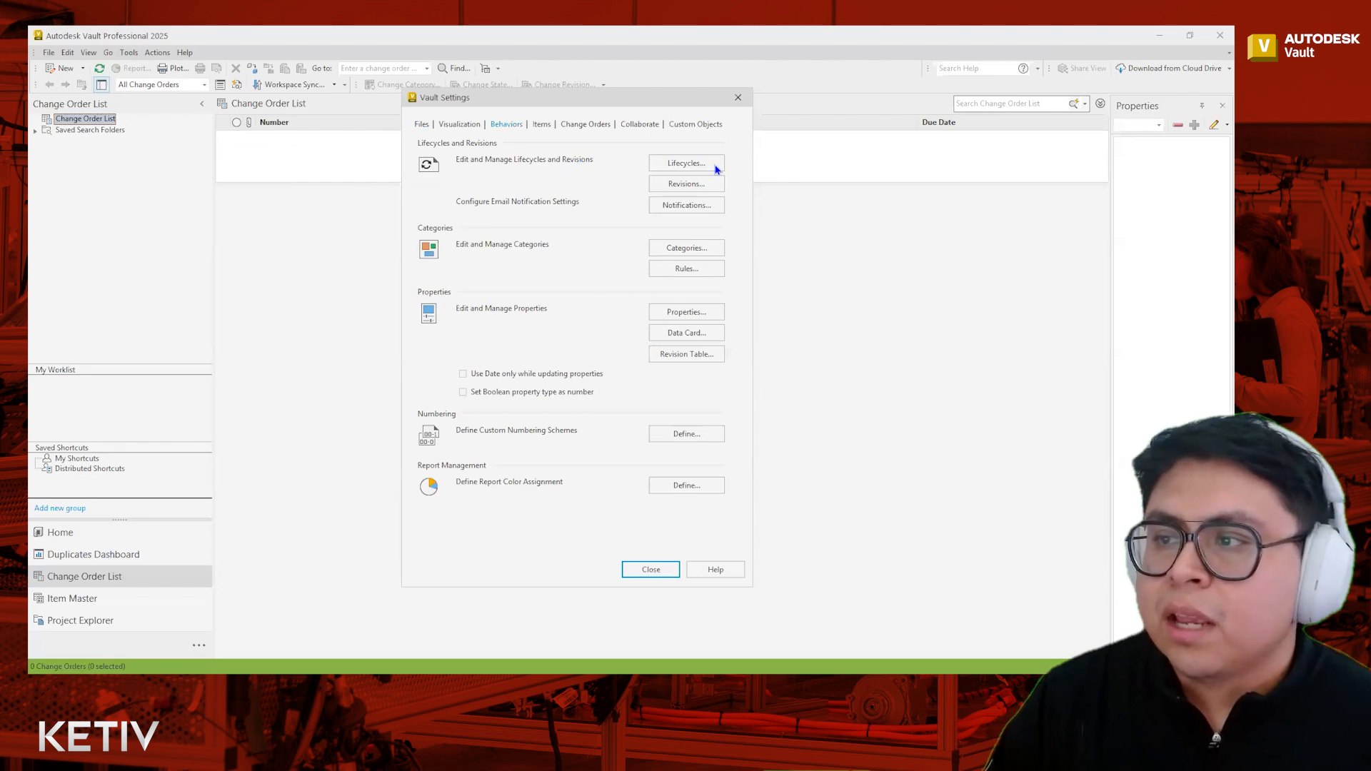
left_click(718, 168)
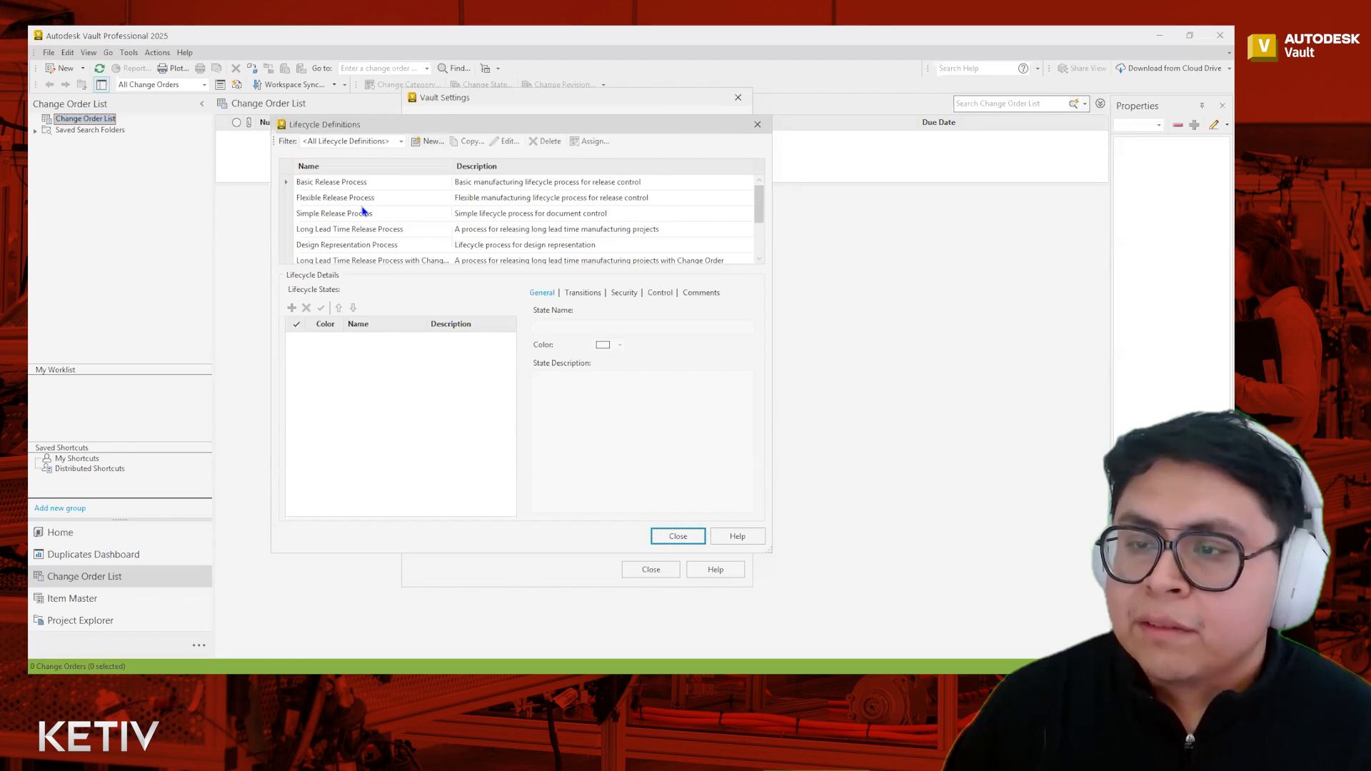
scroll(418, 211, "down", 1)
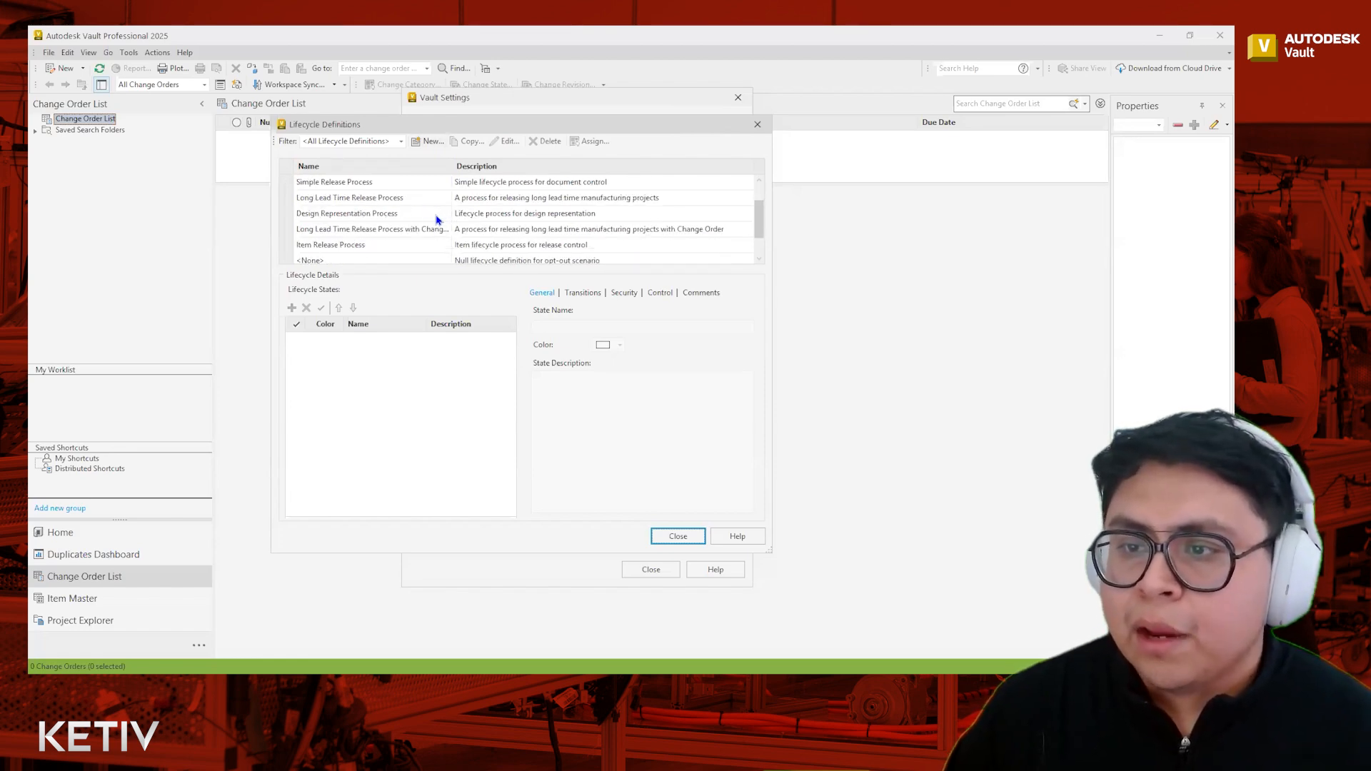
scroll(408, 240, "up", 1)
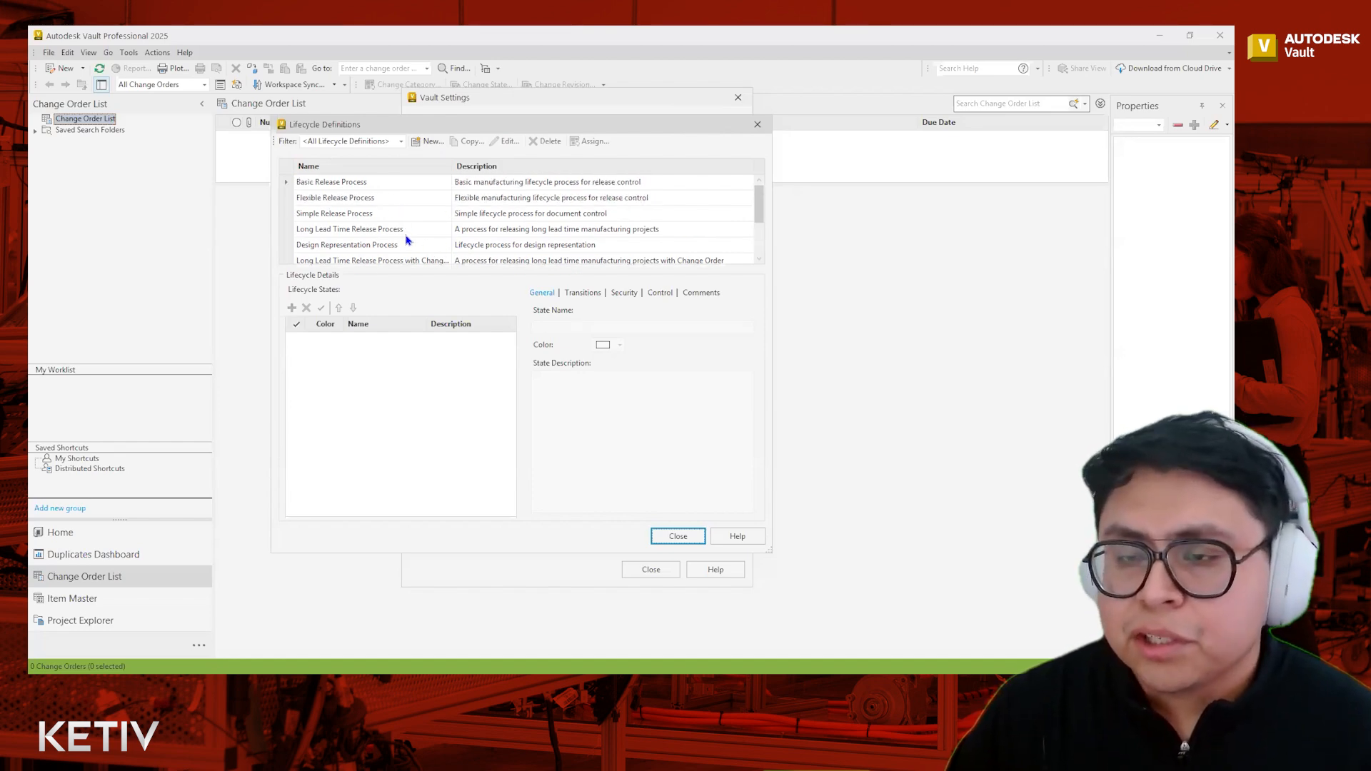
Copy the Flexible Release Process definition and name the copy with the owner's first name followed by "Engineering Workflow"
left_click(368, 203)
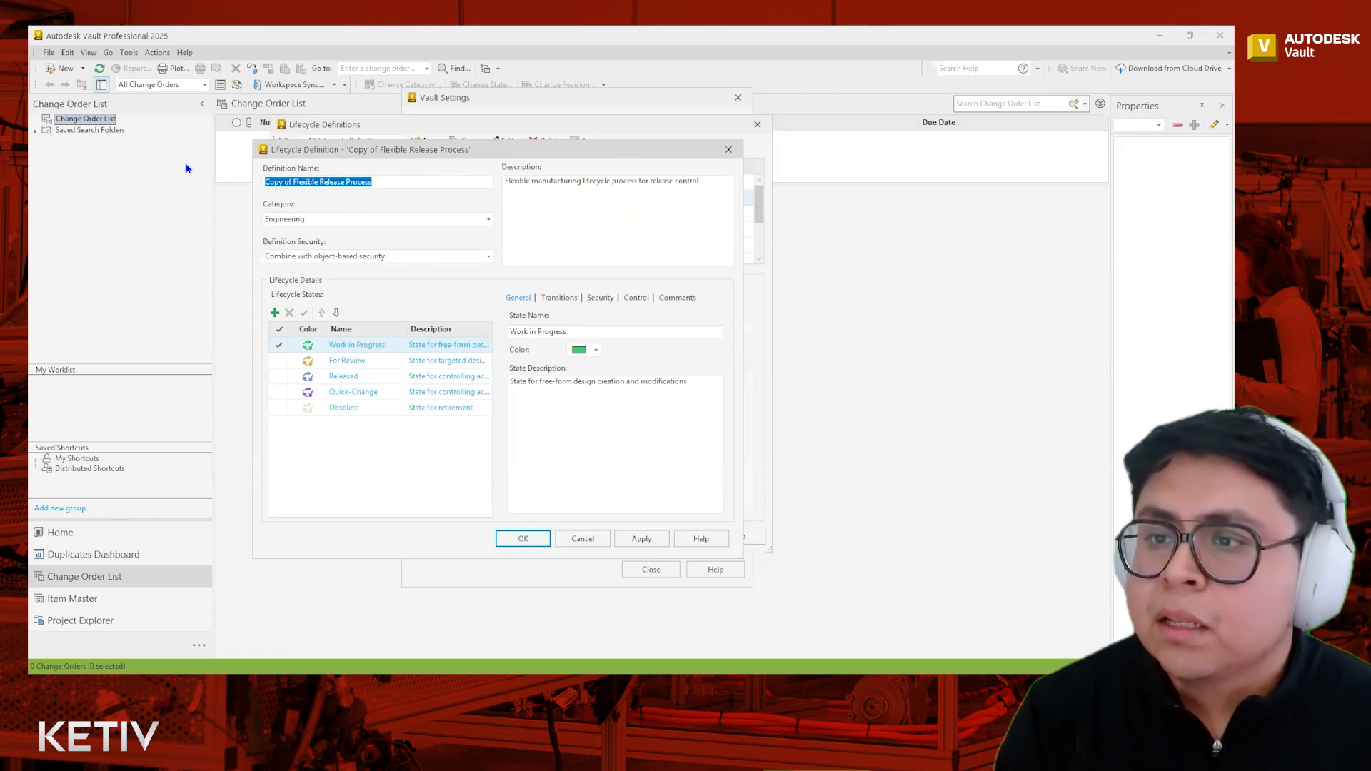
type("Jose")
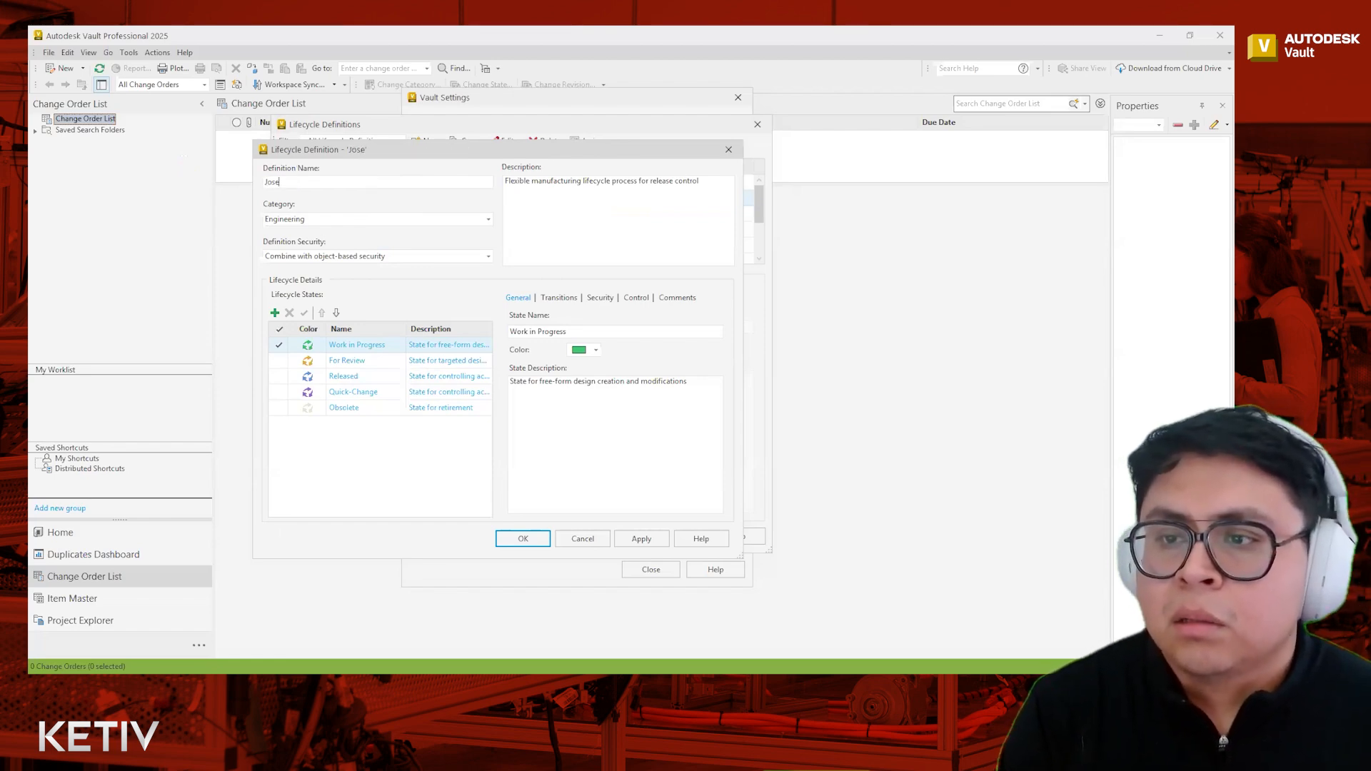
type(" Engine")
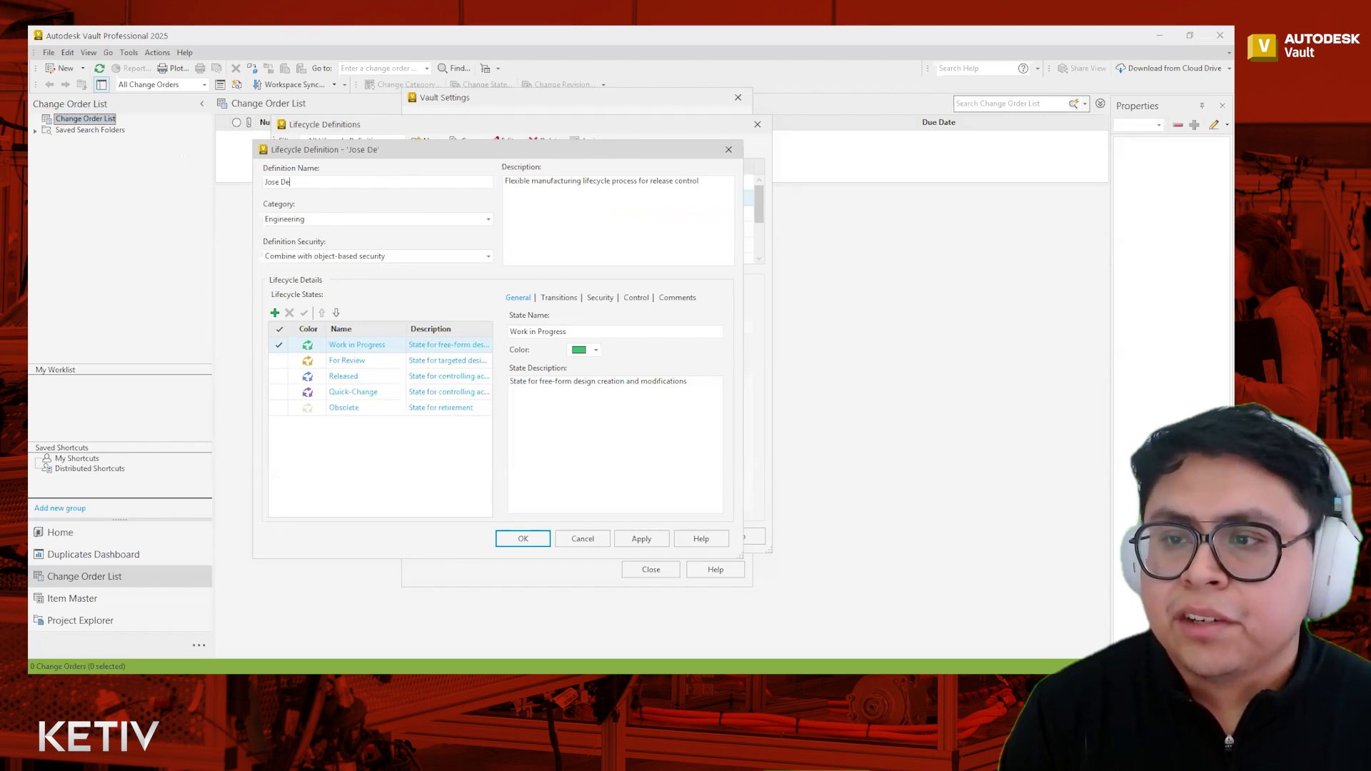
type("erin")
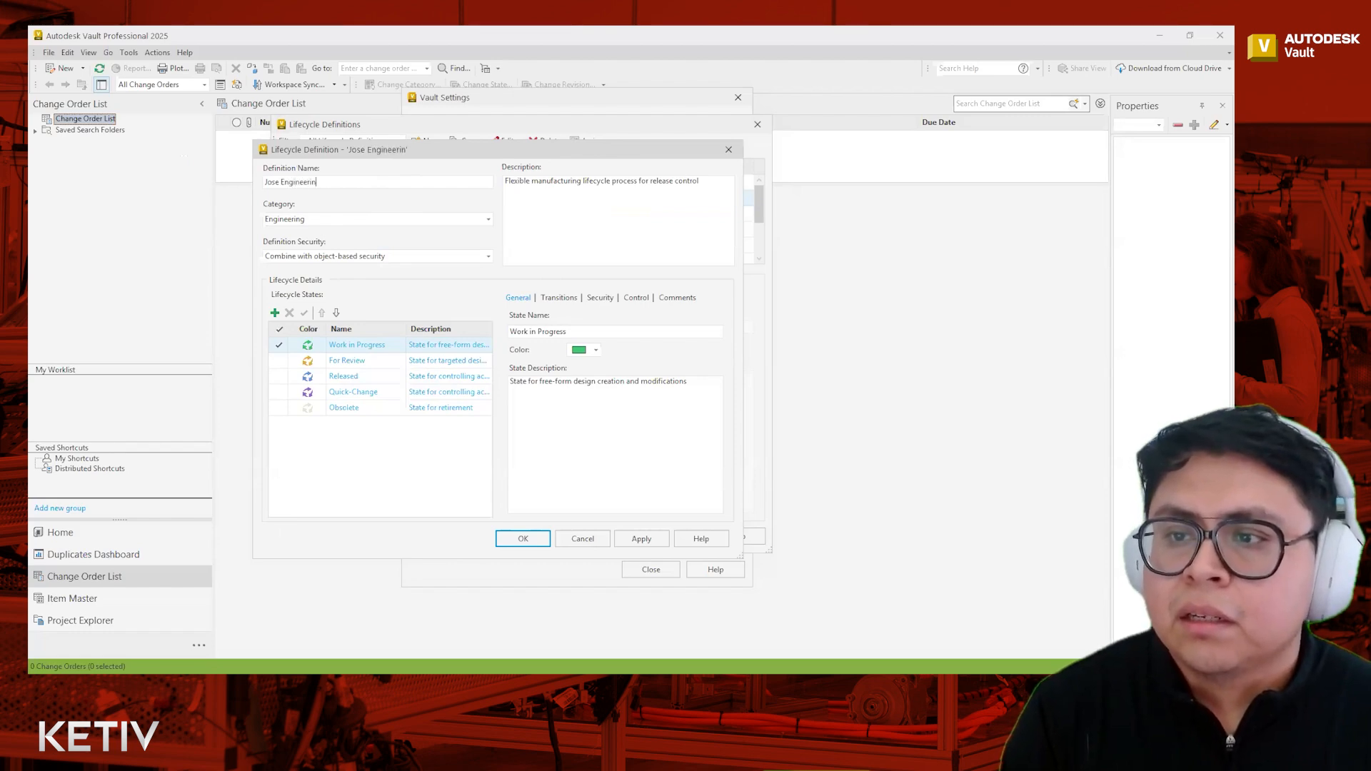
type("g Workflow")
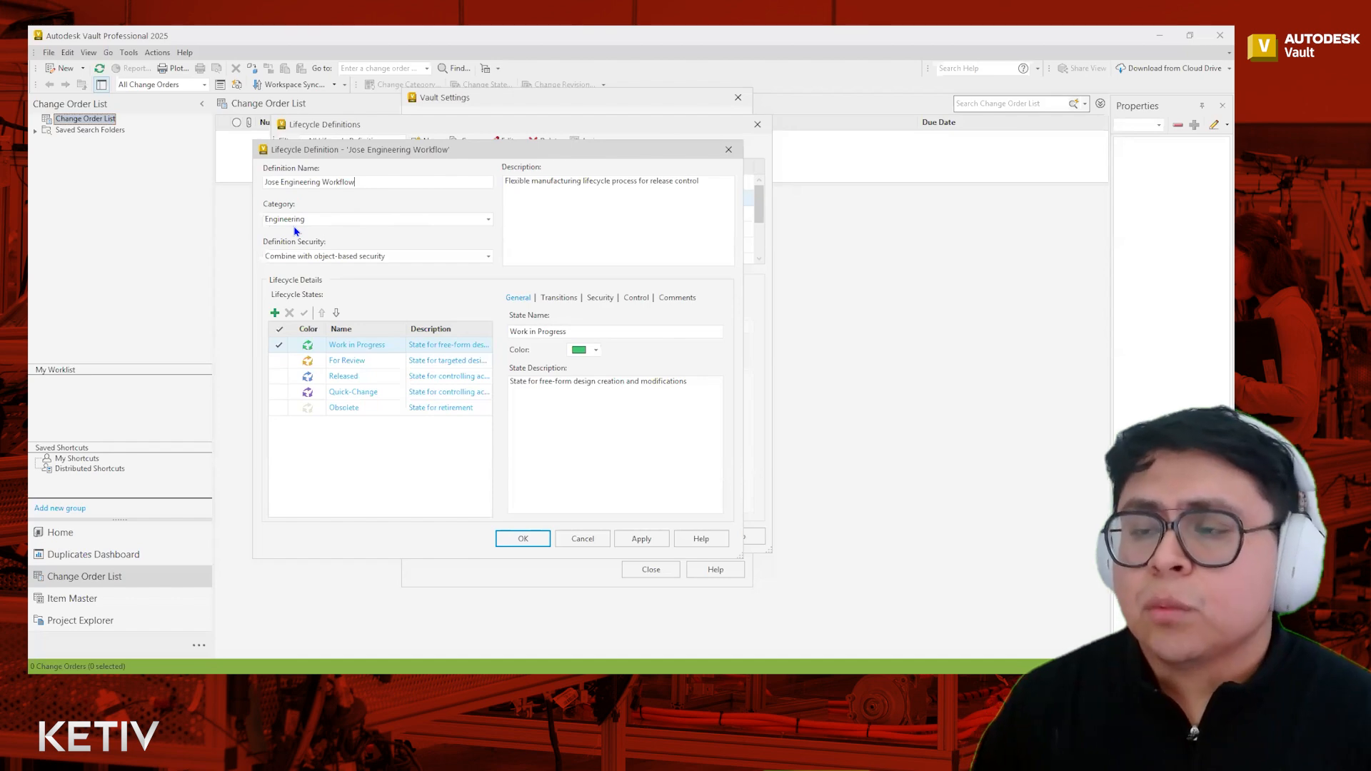
Review the new definition's category and definition security options, and the Work in Progress state's name and description
left_click(489, 221)
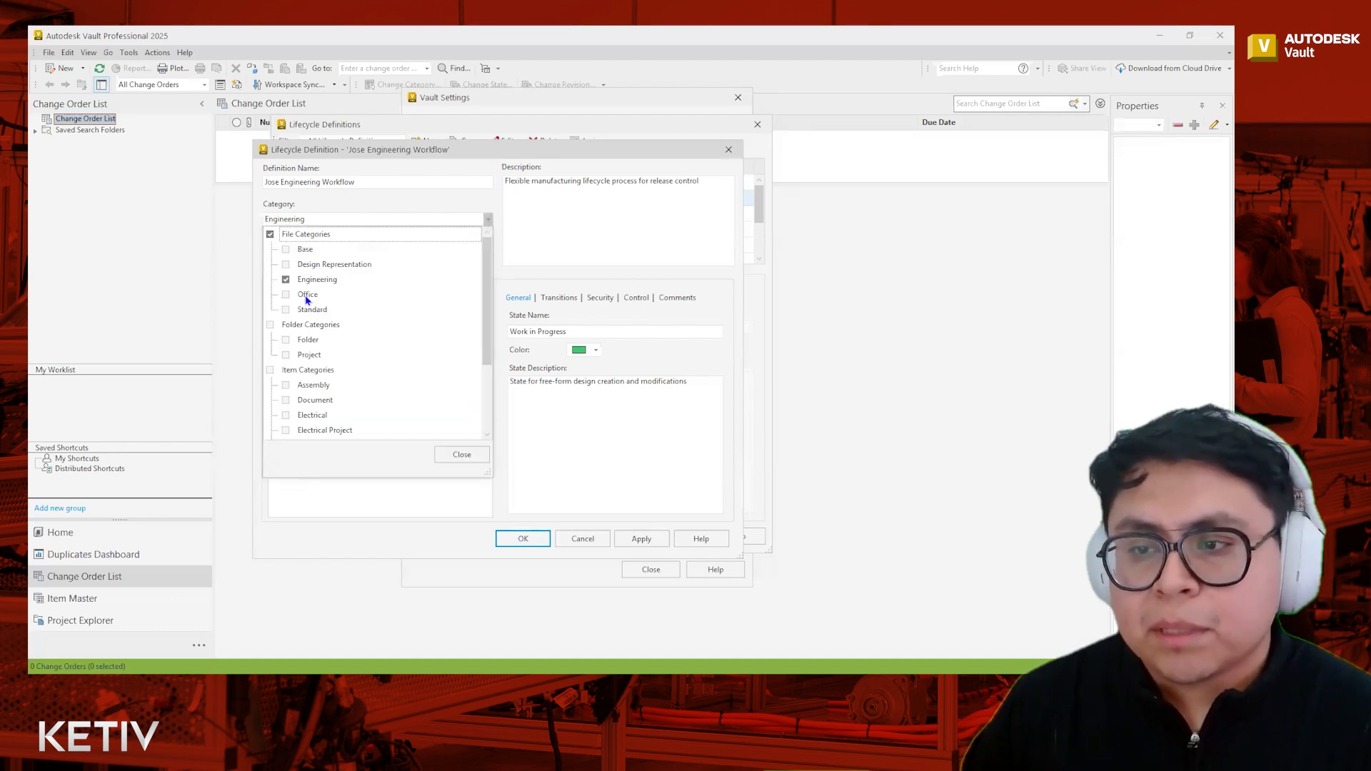
left_click(377, 217)
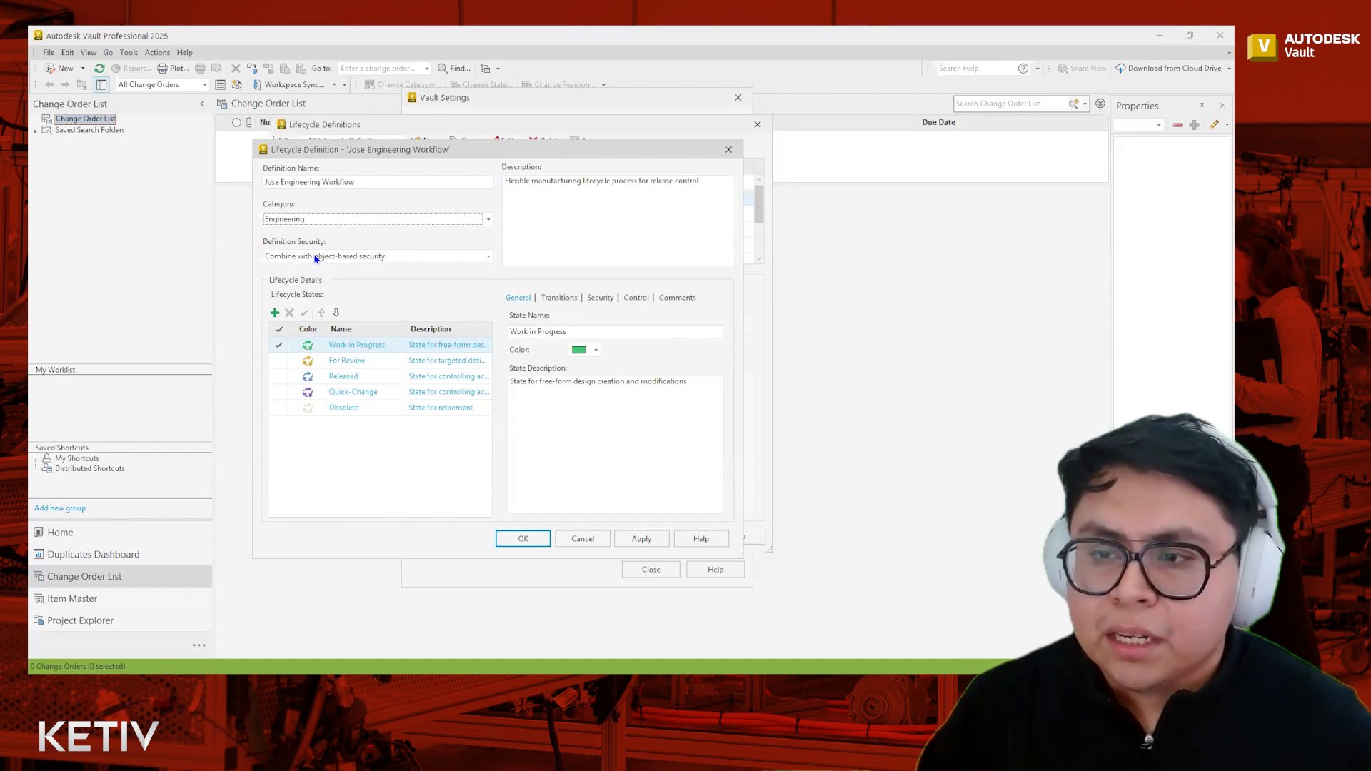
left_click(360, 258)
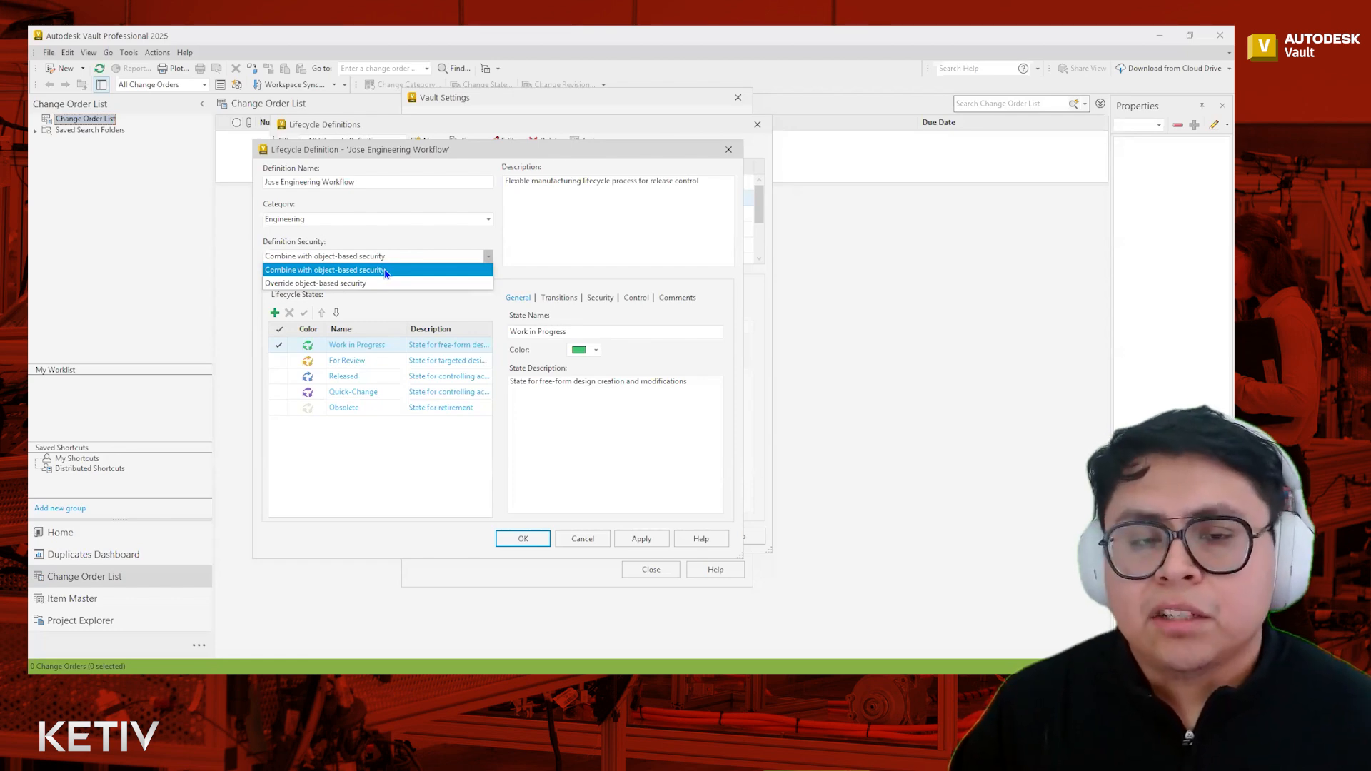
left_click(386, 271)
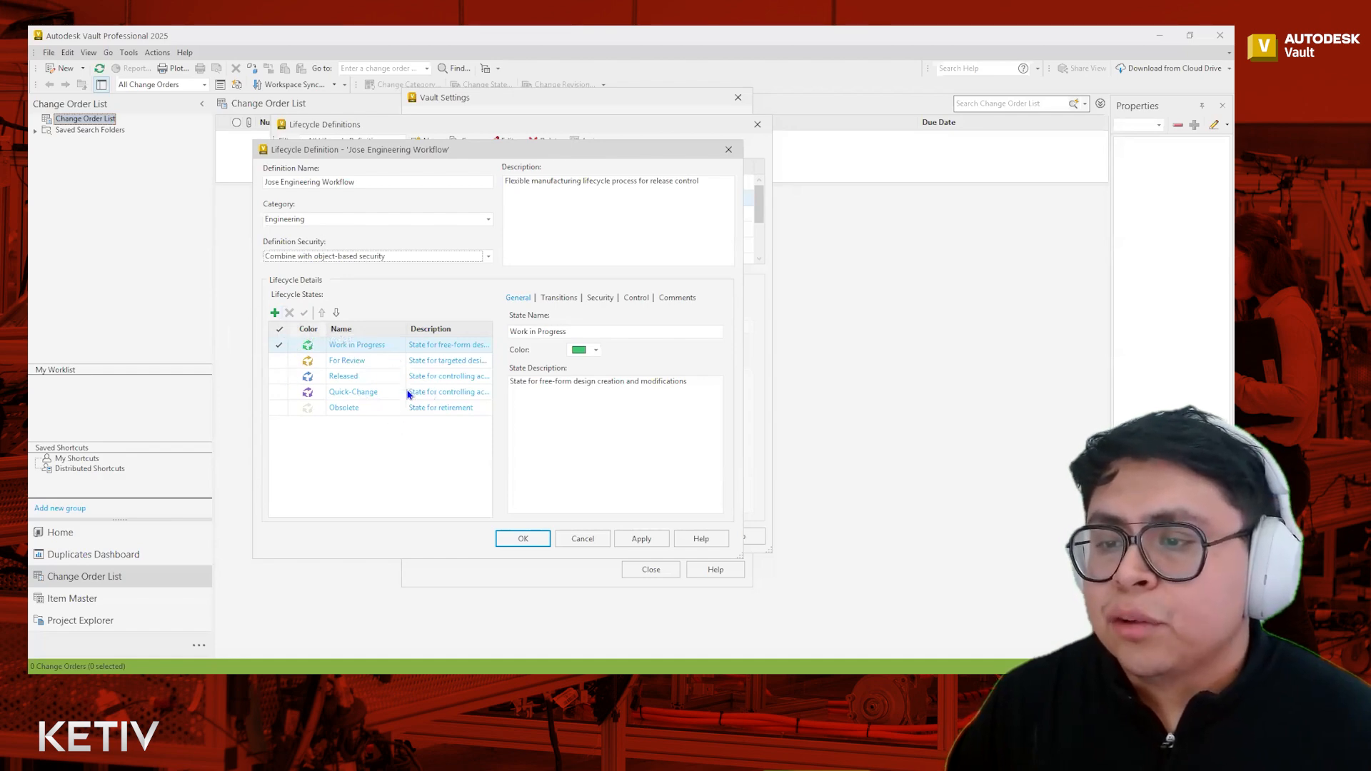
left_click_drag(603, 332, 492, 341)
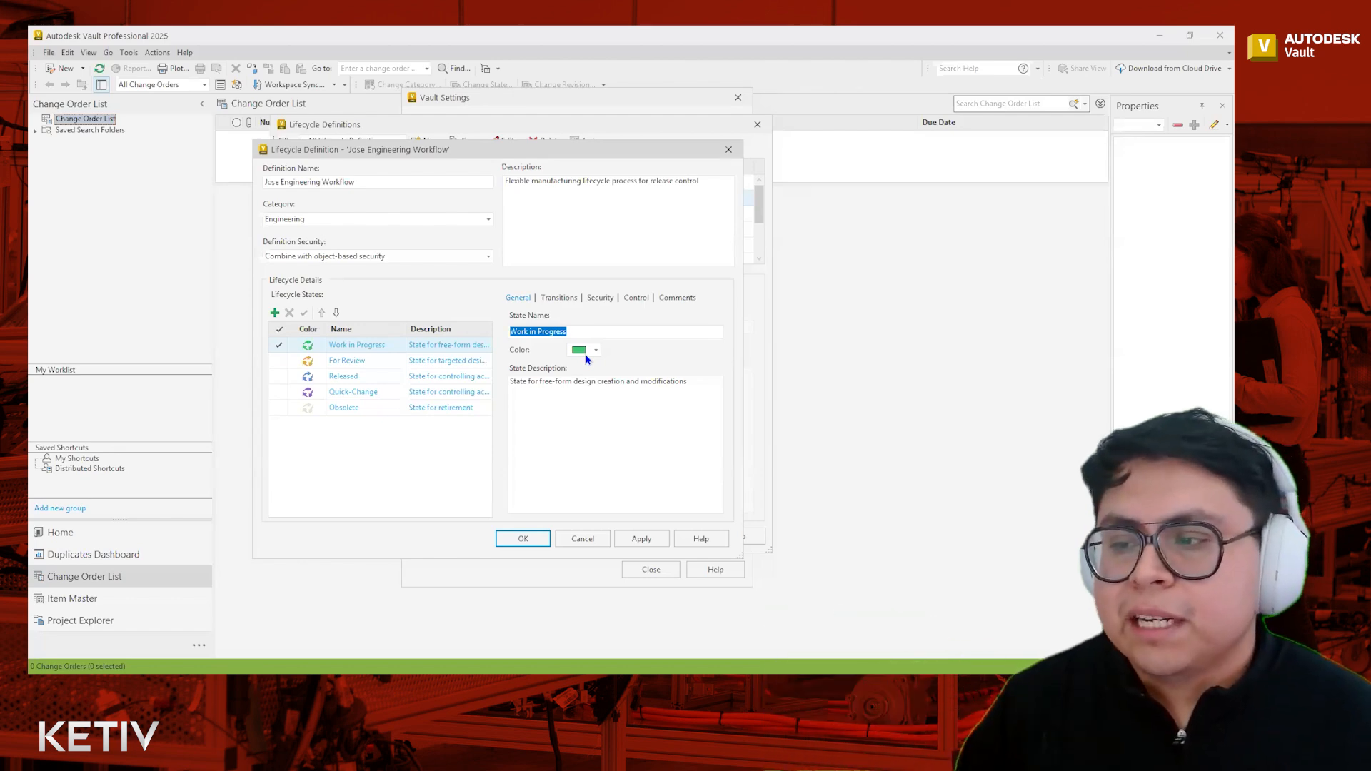
left_click_drag(688, 388, 512, 382)
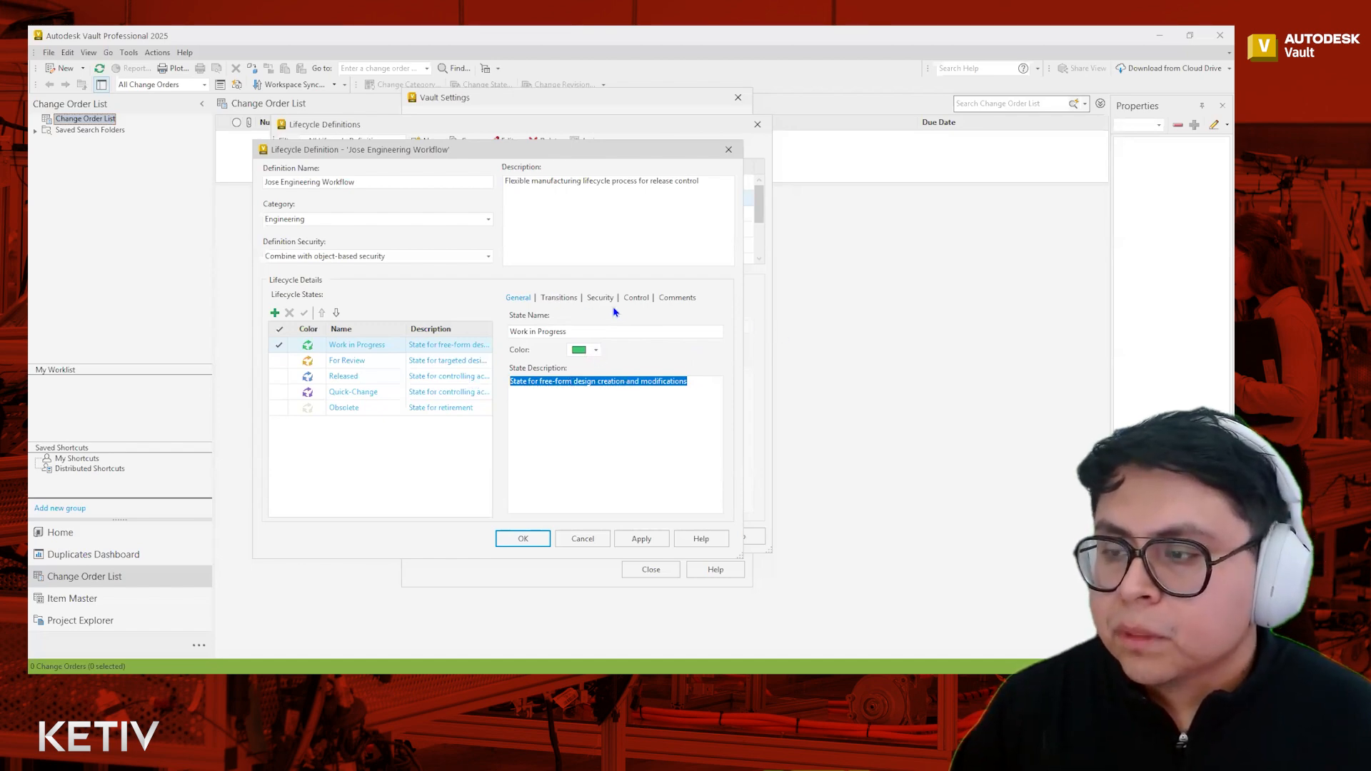
Apply the new lifecycle definition and open its Work in Progress to Released transition for editing
left_click(563, 300)
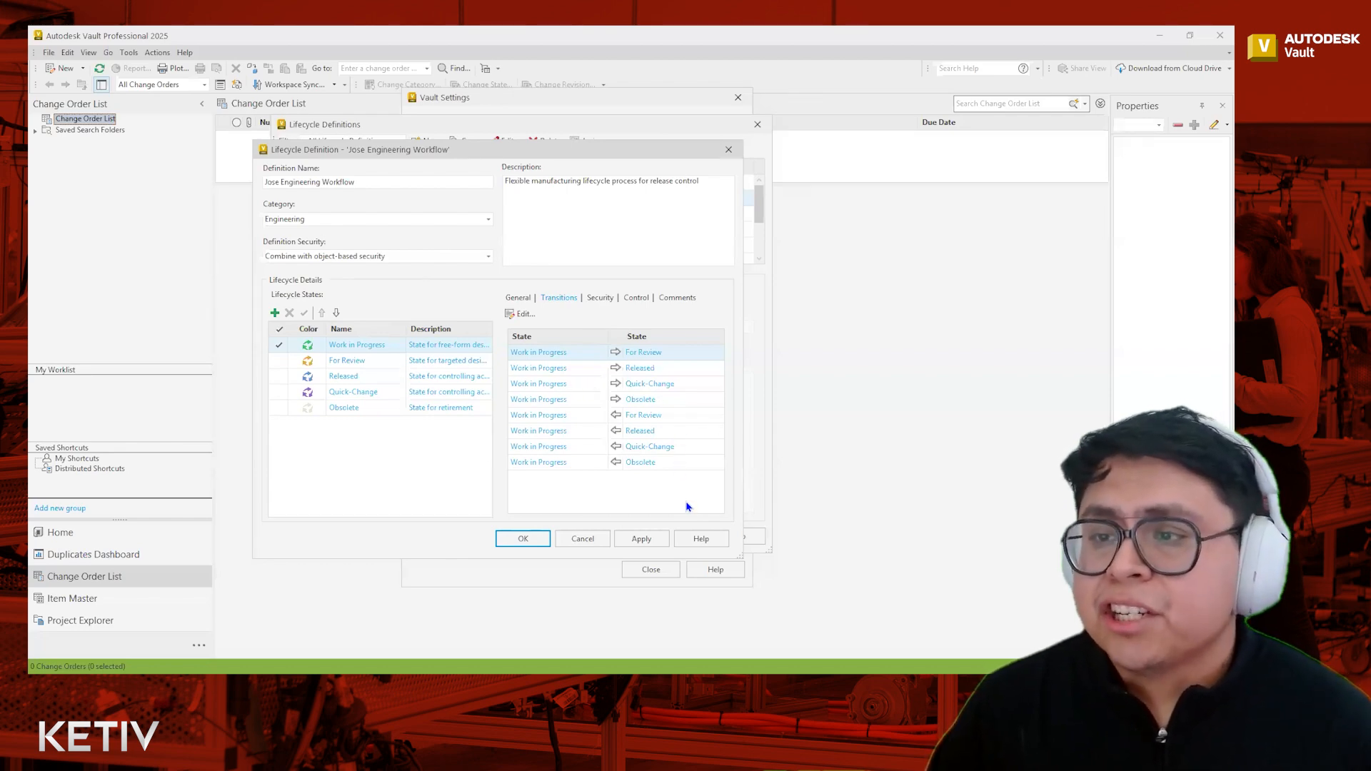
left_click(649, 541)
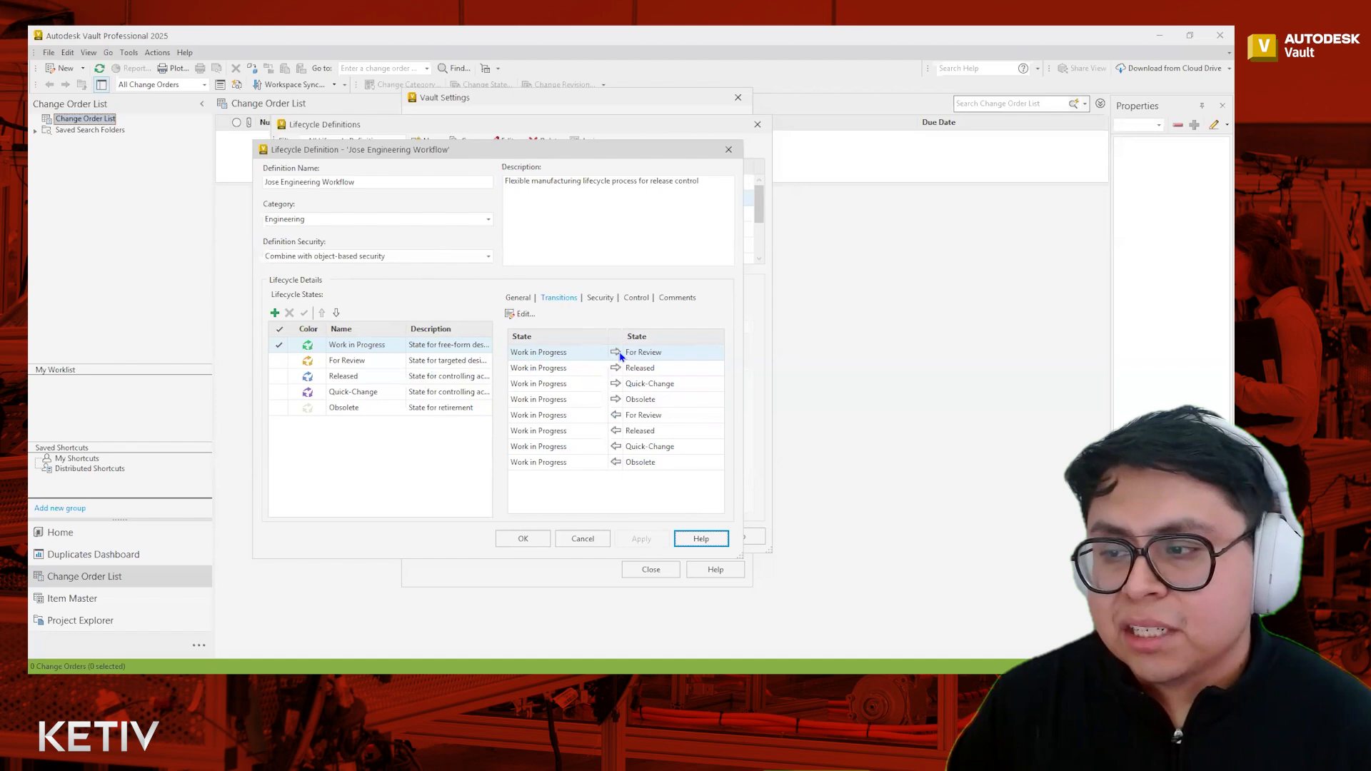
left_click(545, 371)
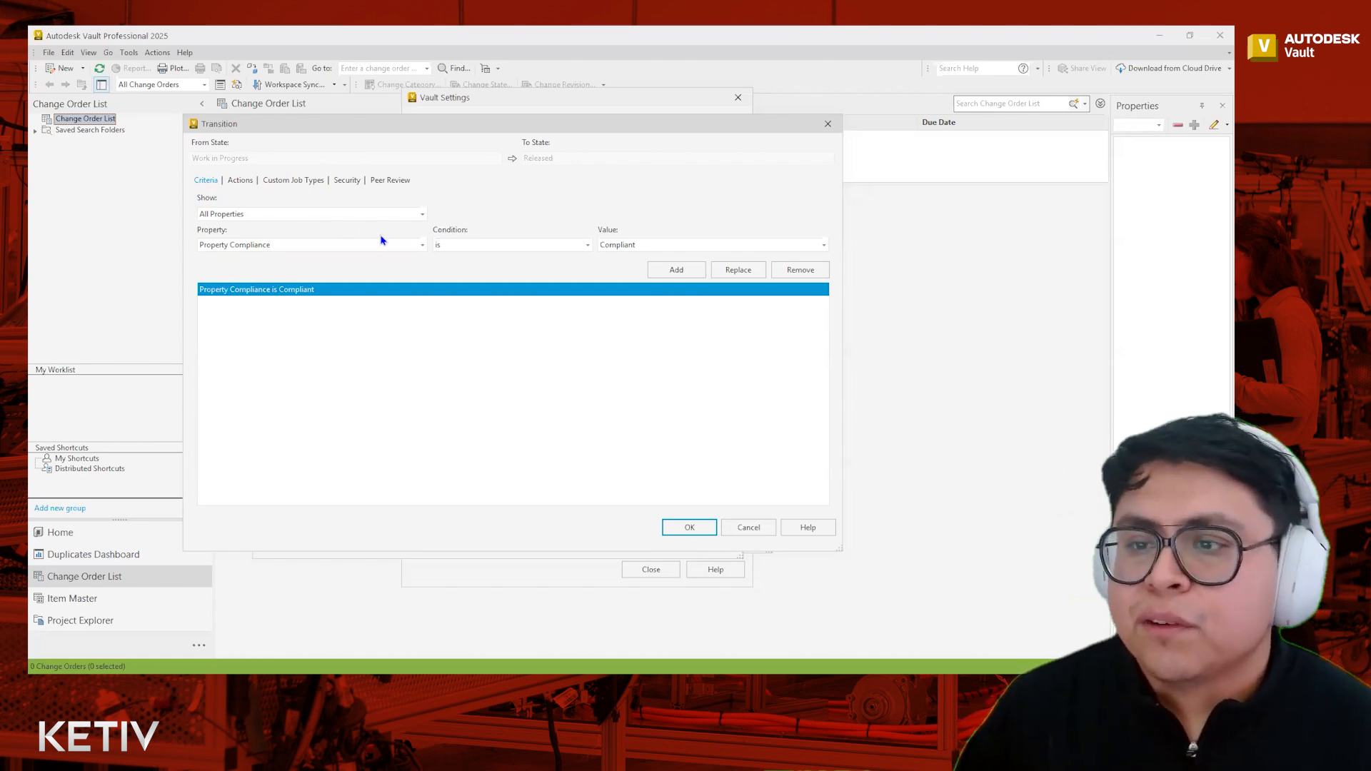
Choose Description as the transition criteria property and examine the conditions offered for it
left_click(379, 249)
scroll(330, 305, "down", 4)
scroll(330, 306, "up", 4)
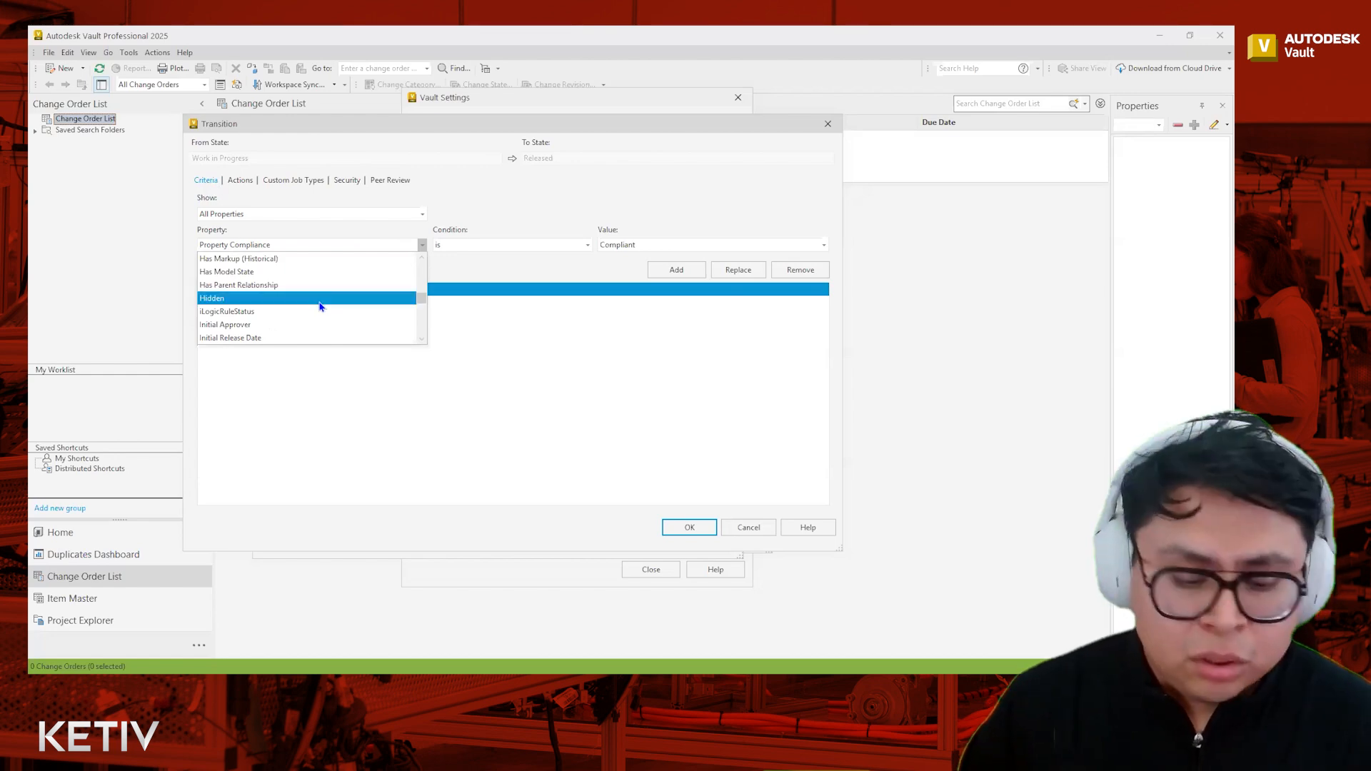
type("Date File Created")
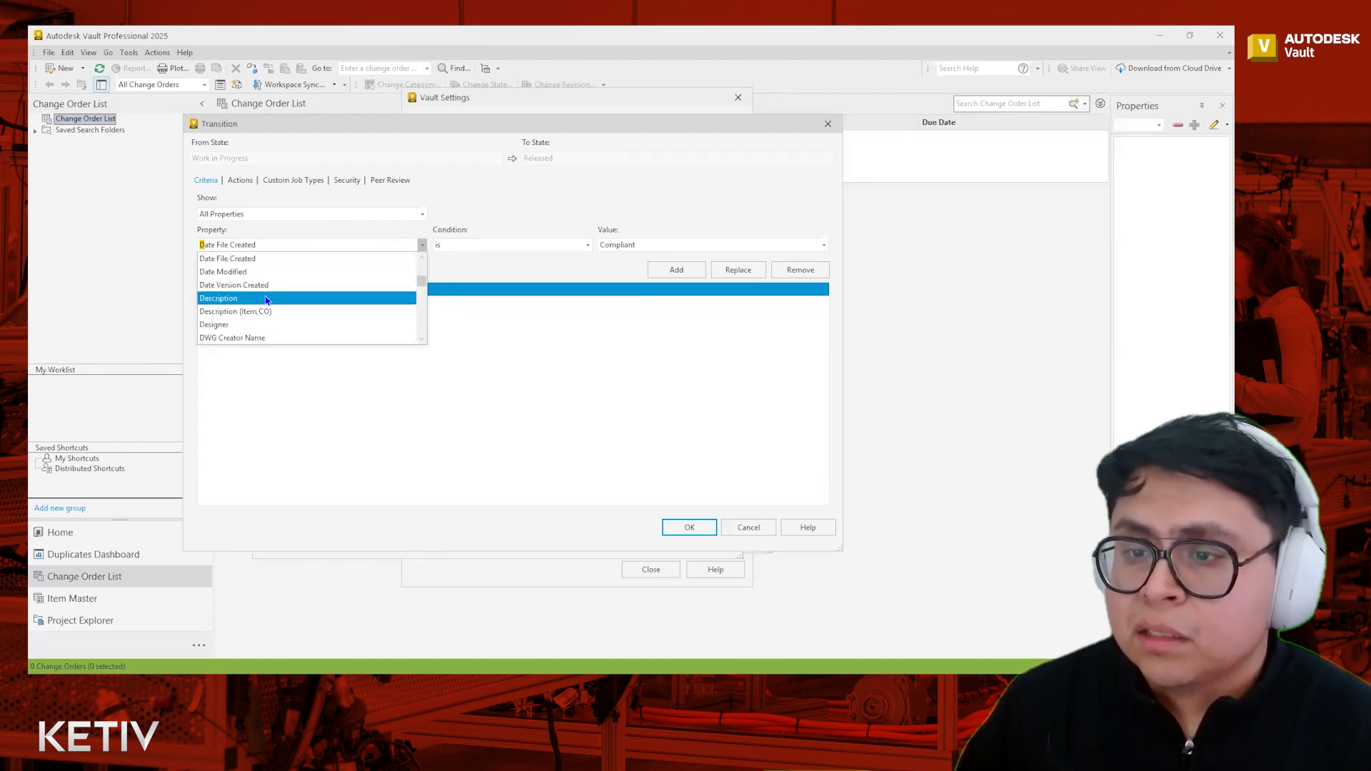
left_click(265, 298)
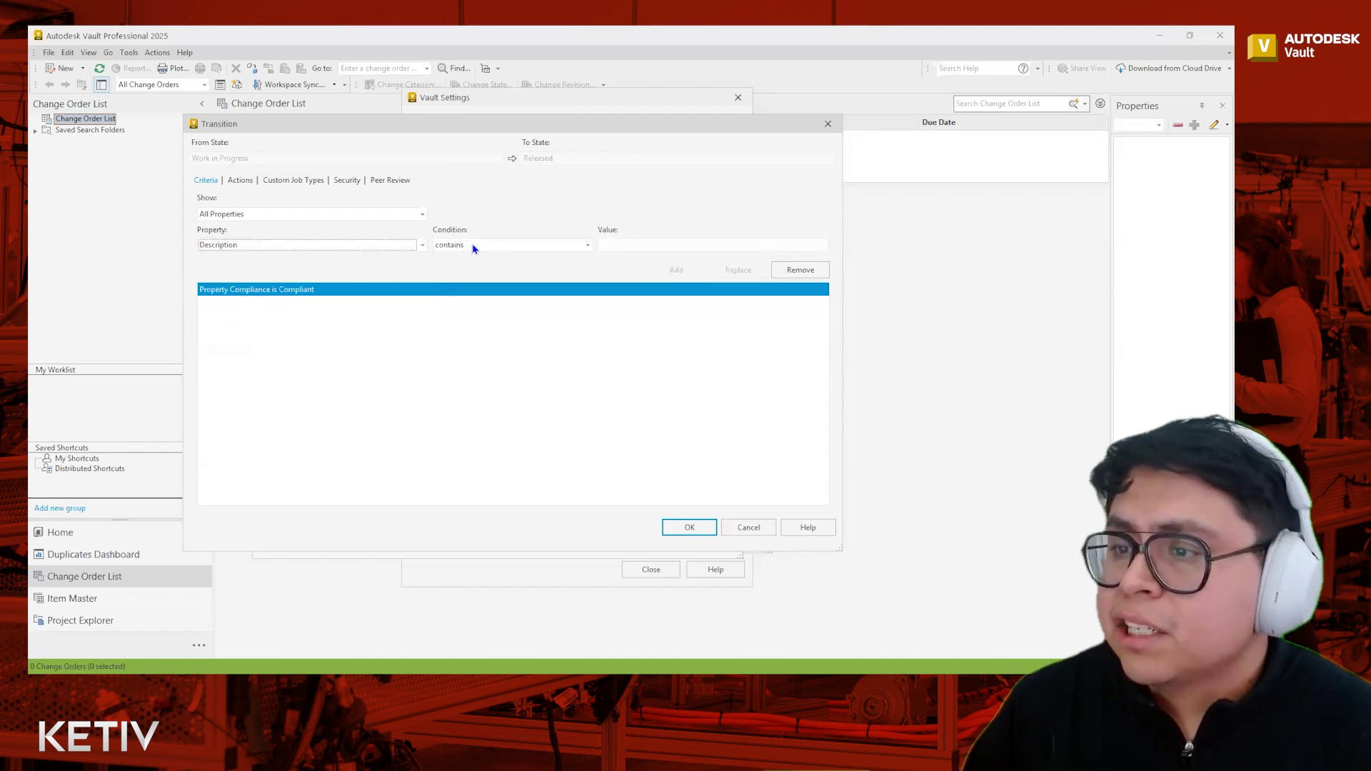
left_click(538, 246)
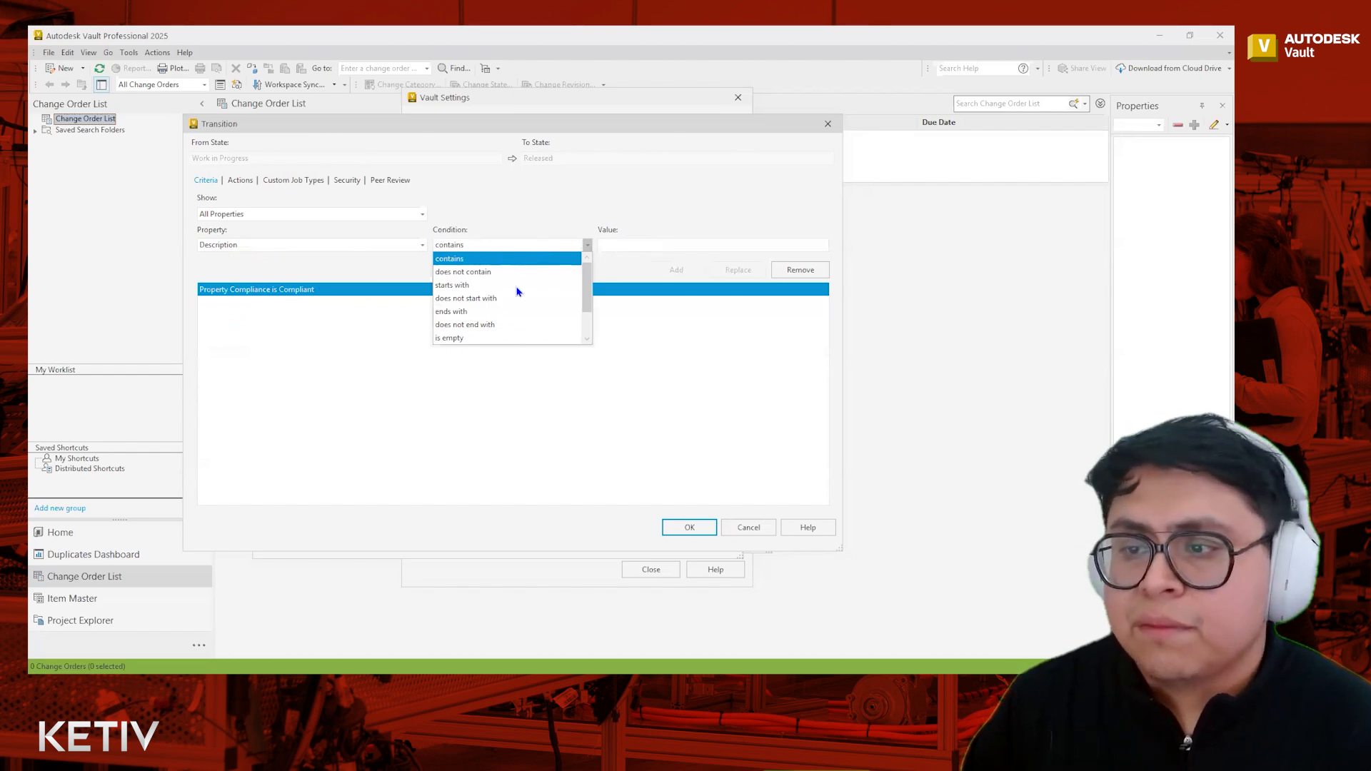
left_click(494, 230)
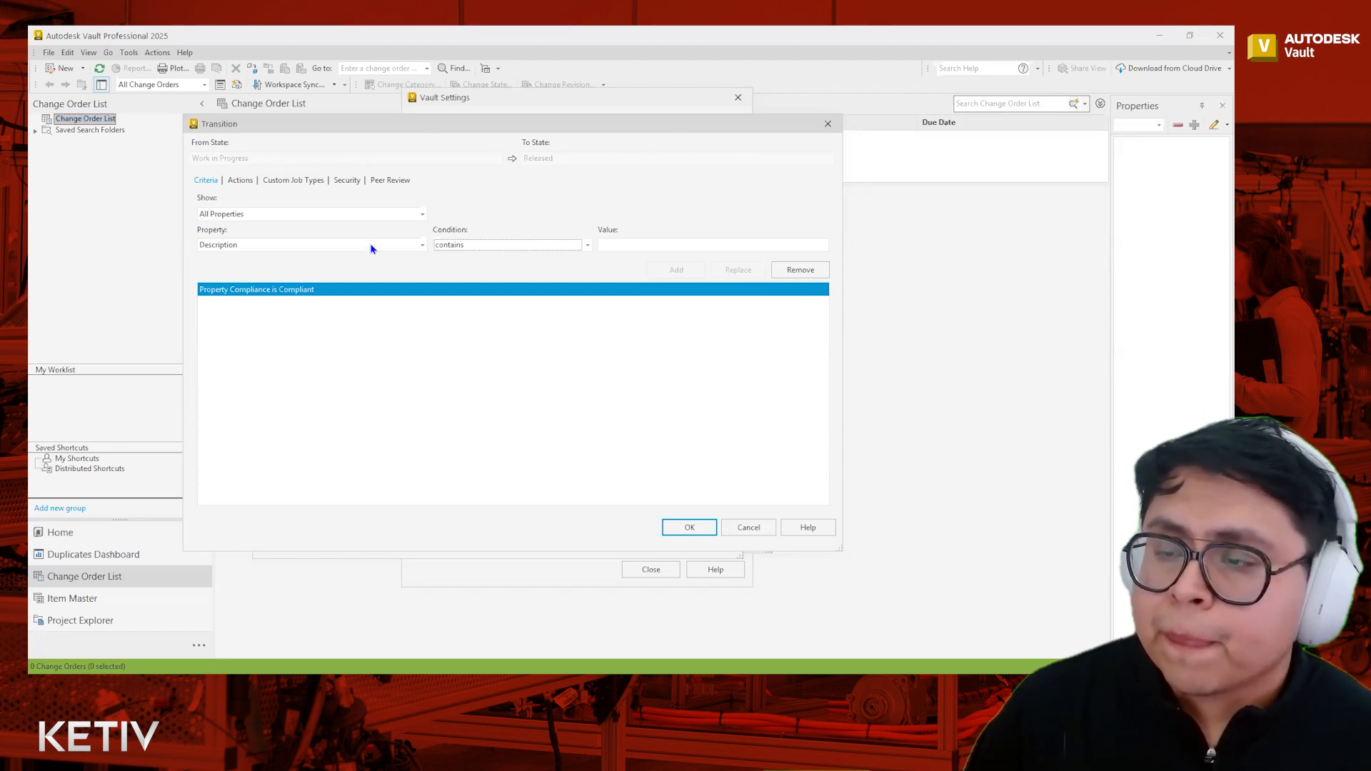
Review the transition's actions with the filter set to All, and return the filter to Files
left_click(238, 183)
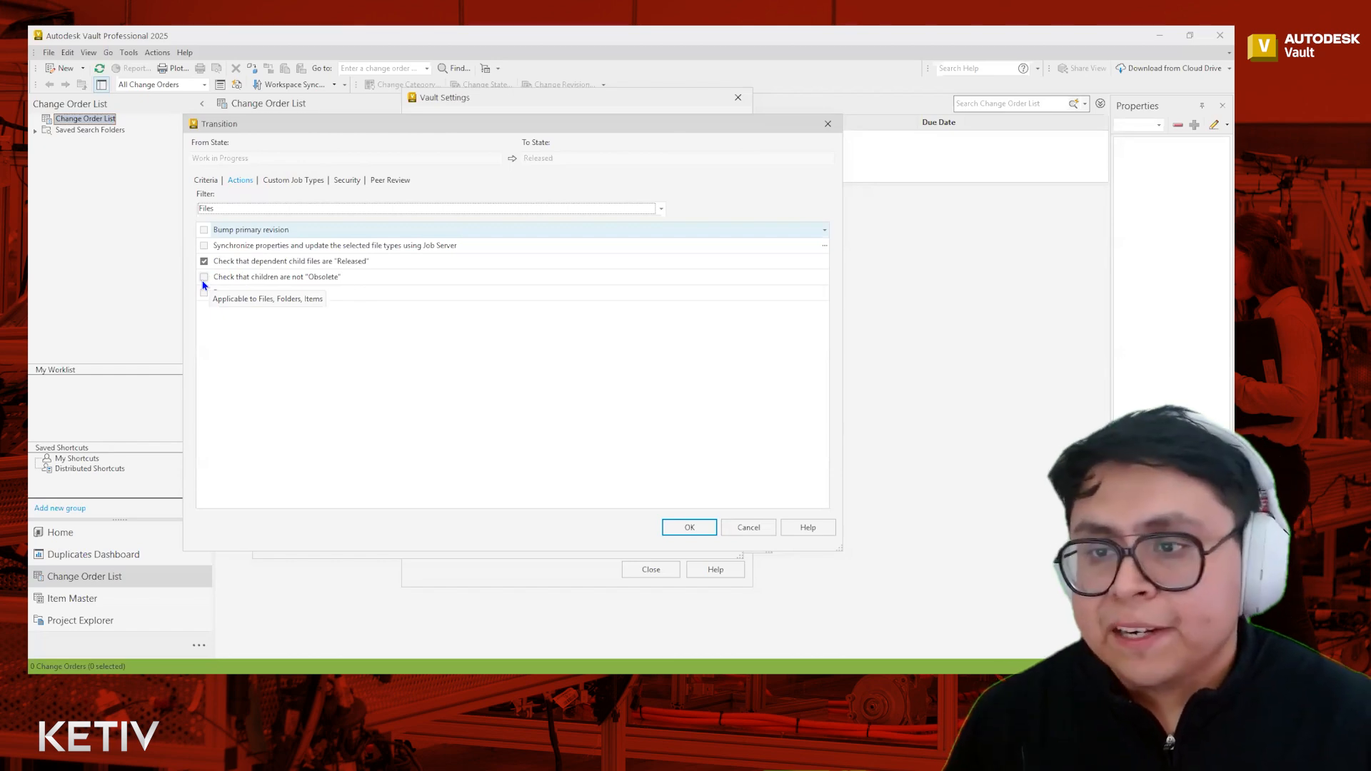
left_click(301, 209)
left_click(289, 223)
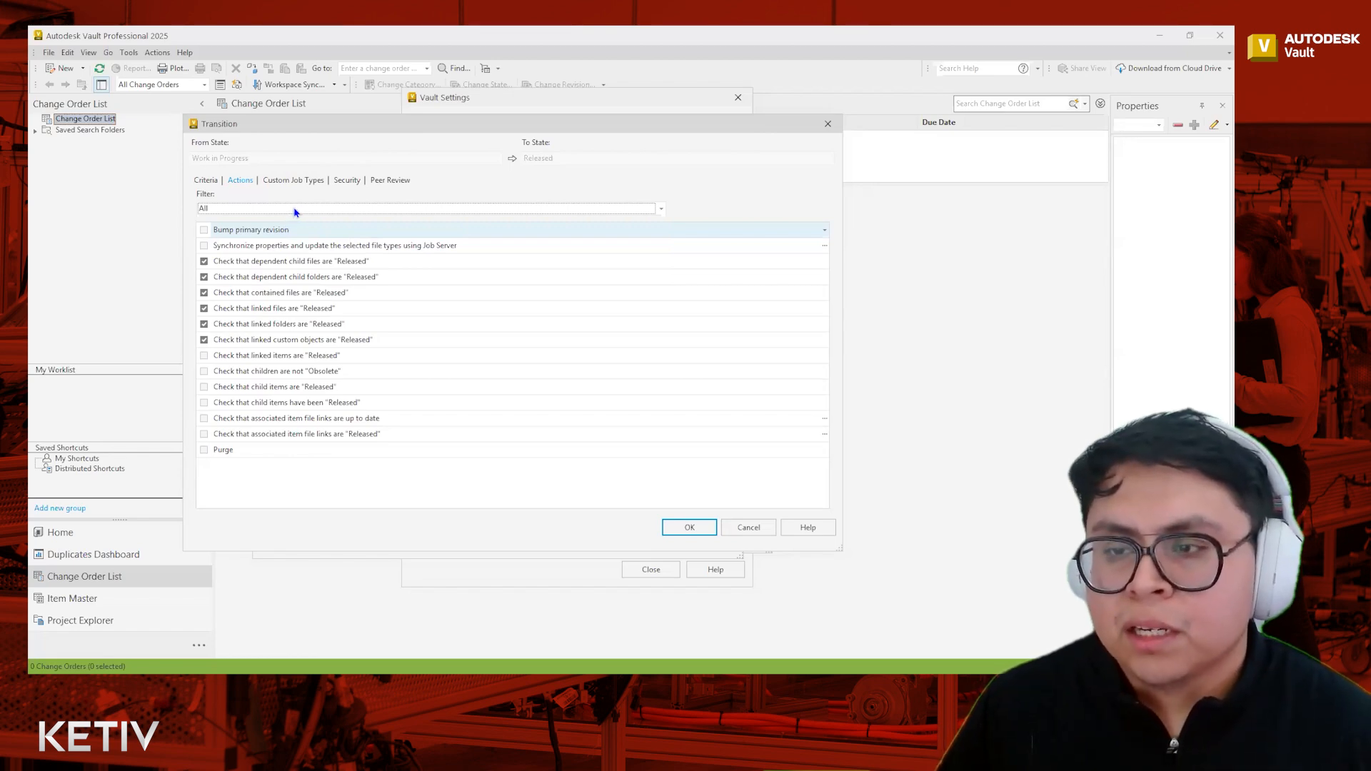
left_click(294, 208)
left_click(208, 236)
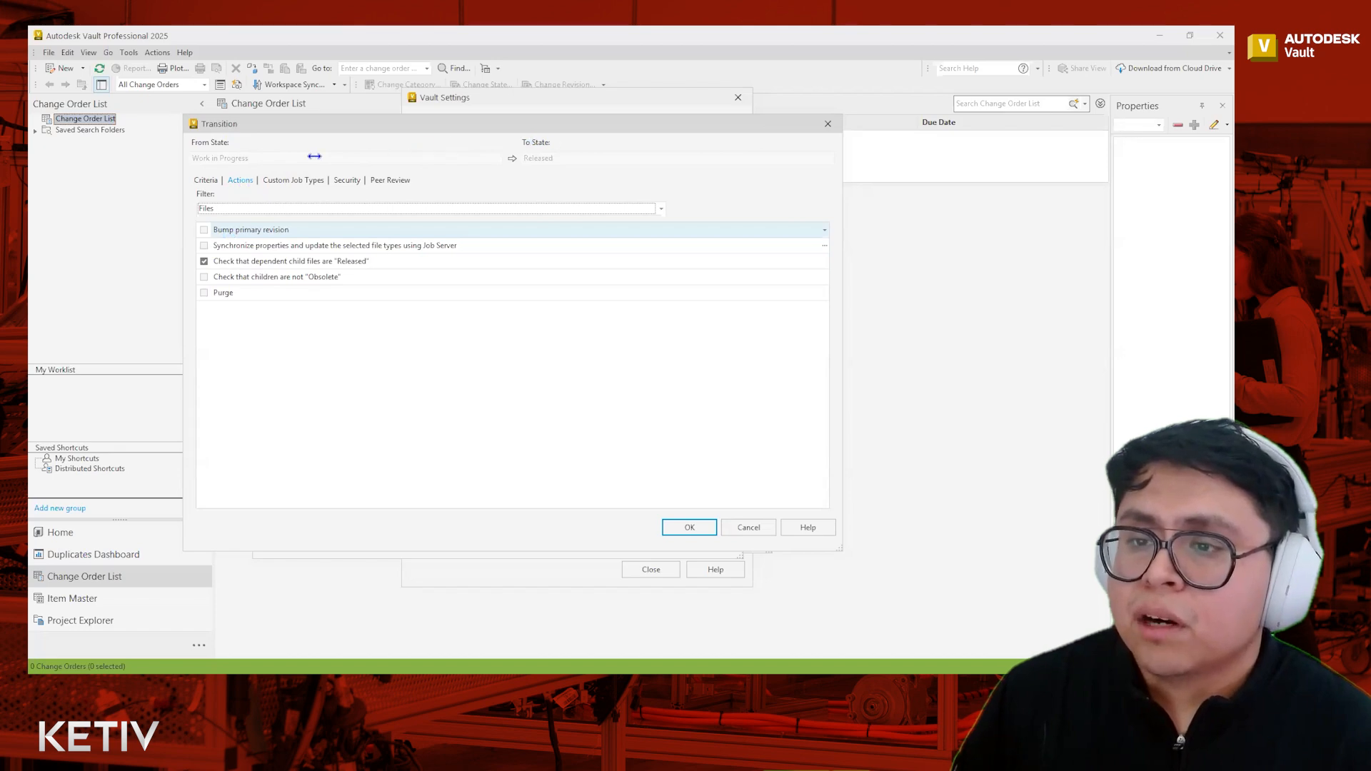
Change the transition's revision bump action to Bump secondary revision and enable it
left_click(204, 230)
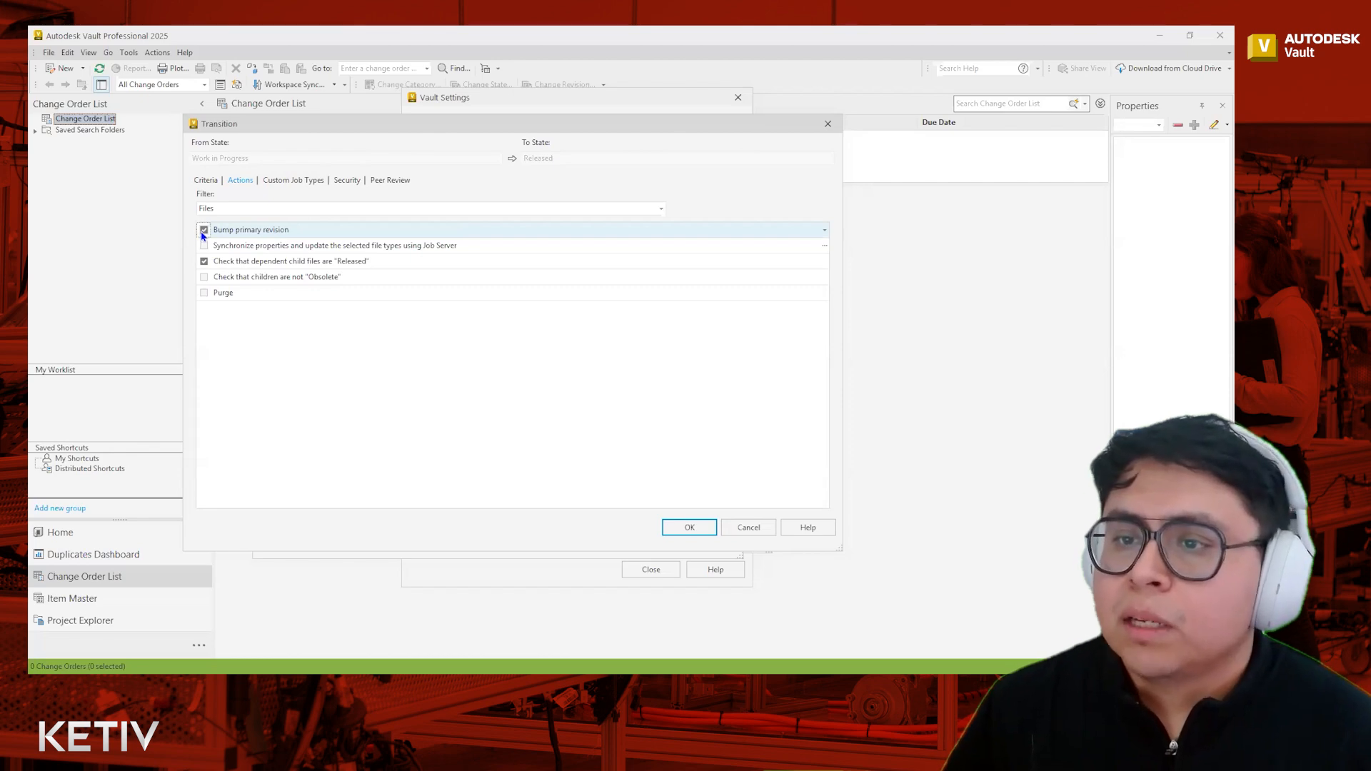
left_click(205, 230)
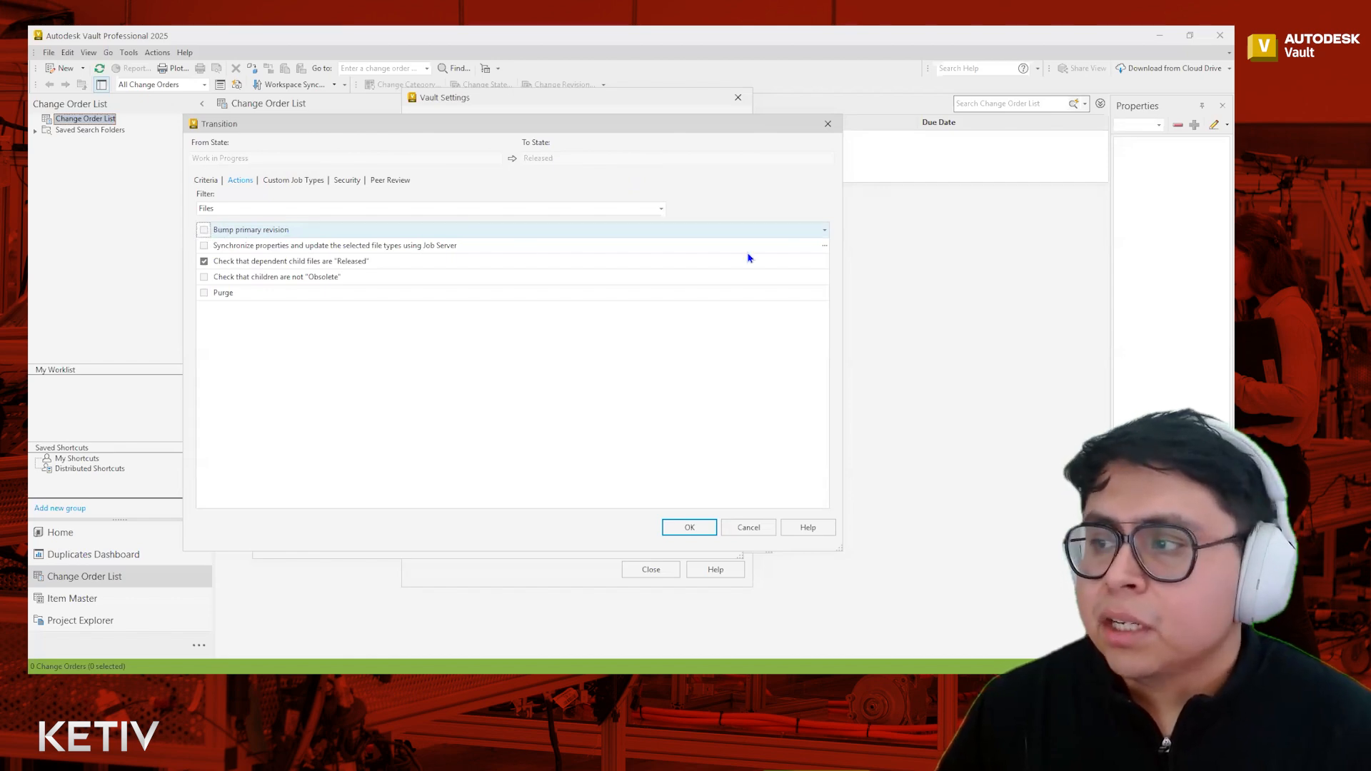
mouse_move(826, 238)
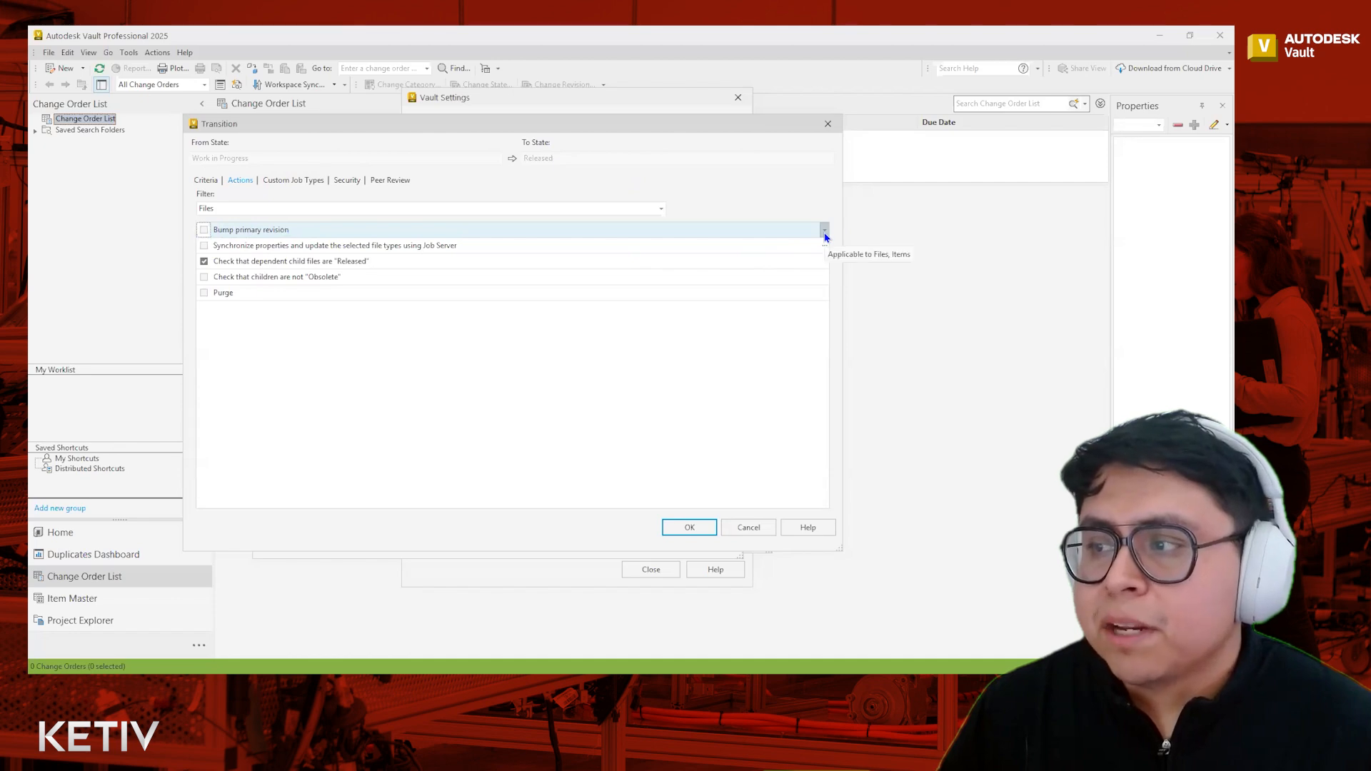
left_click(824, 229)
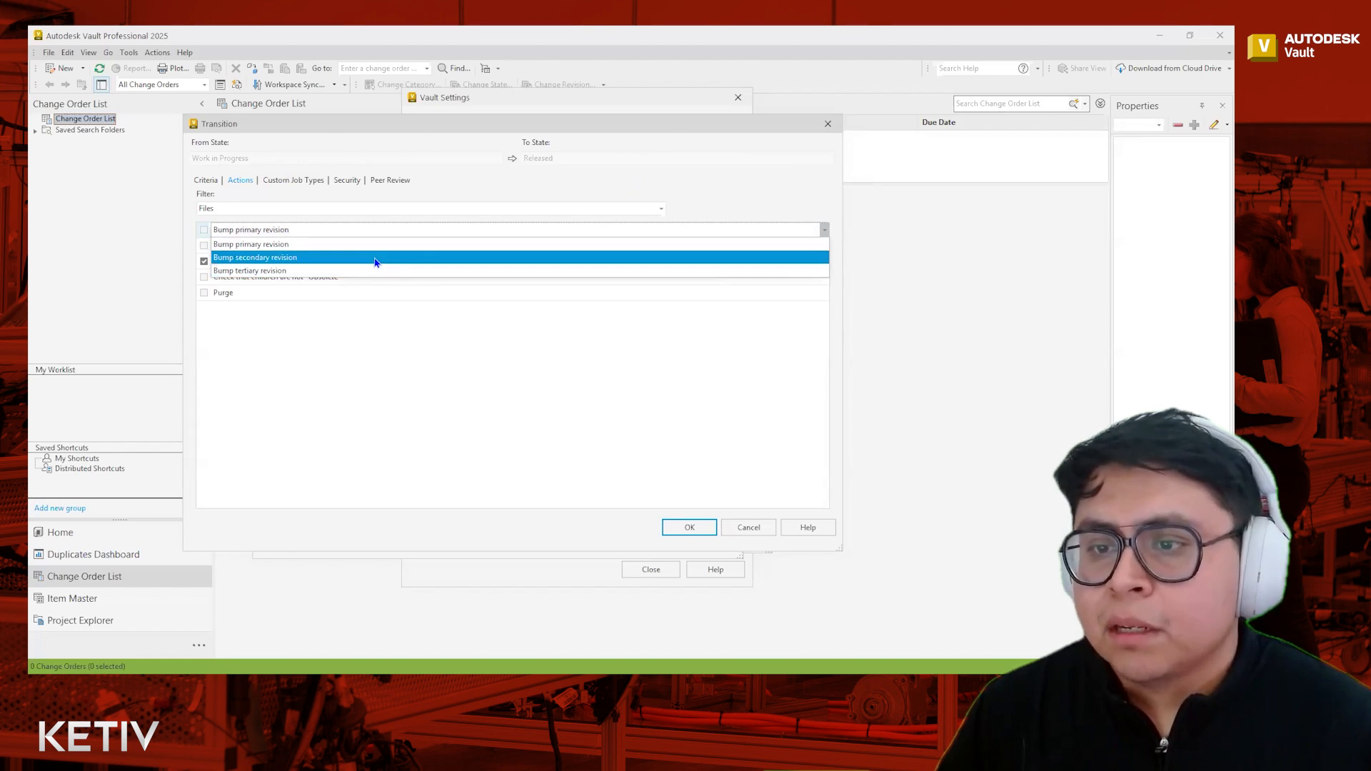
left_click(254, 259)
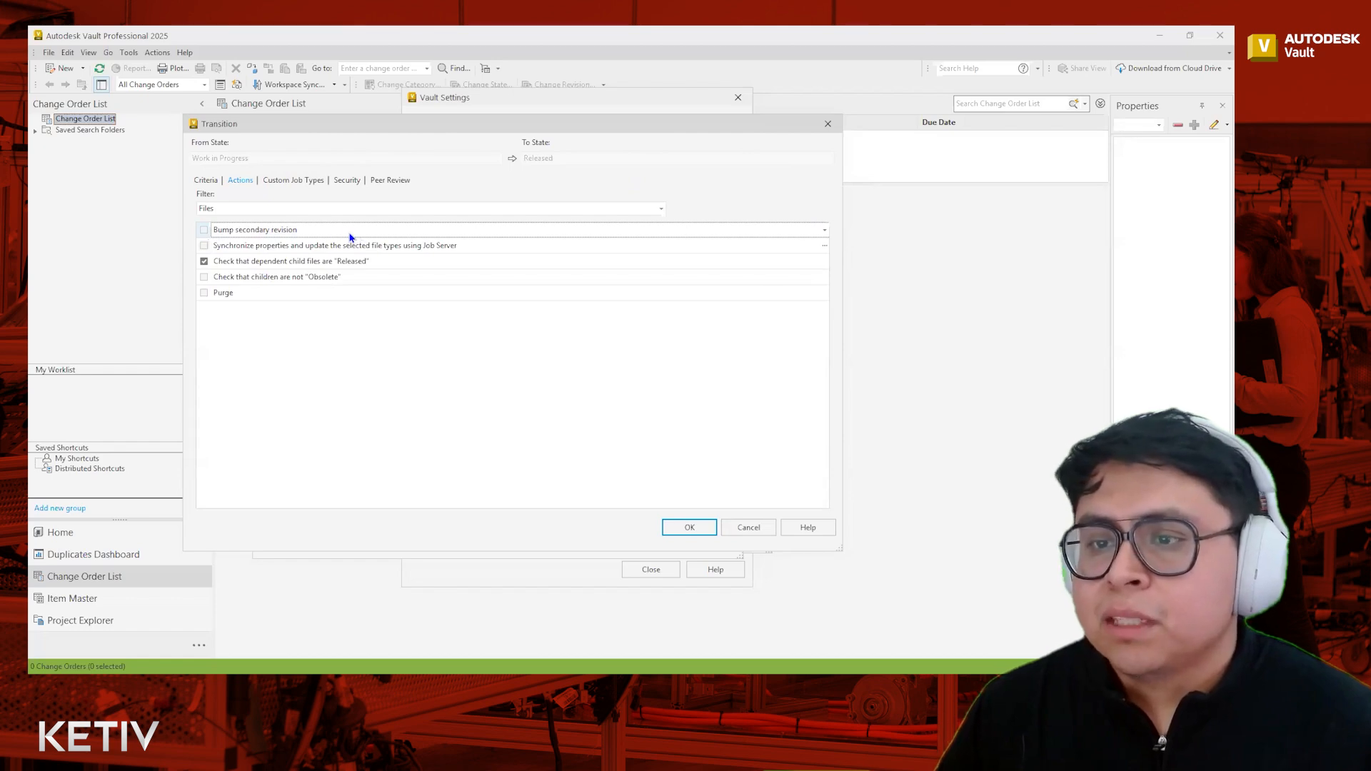
left_click(245, 232)
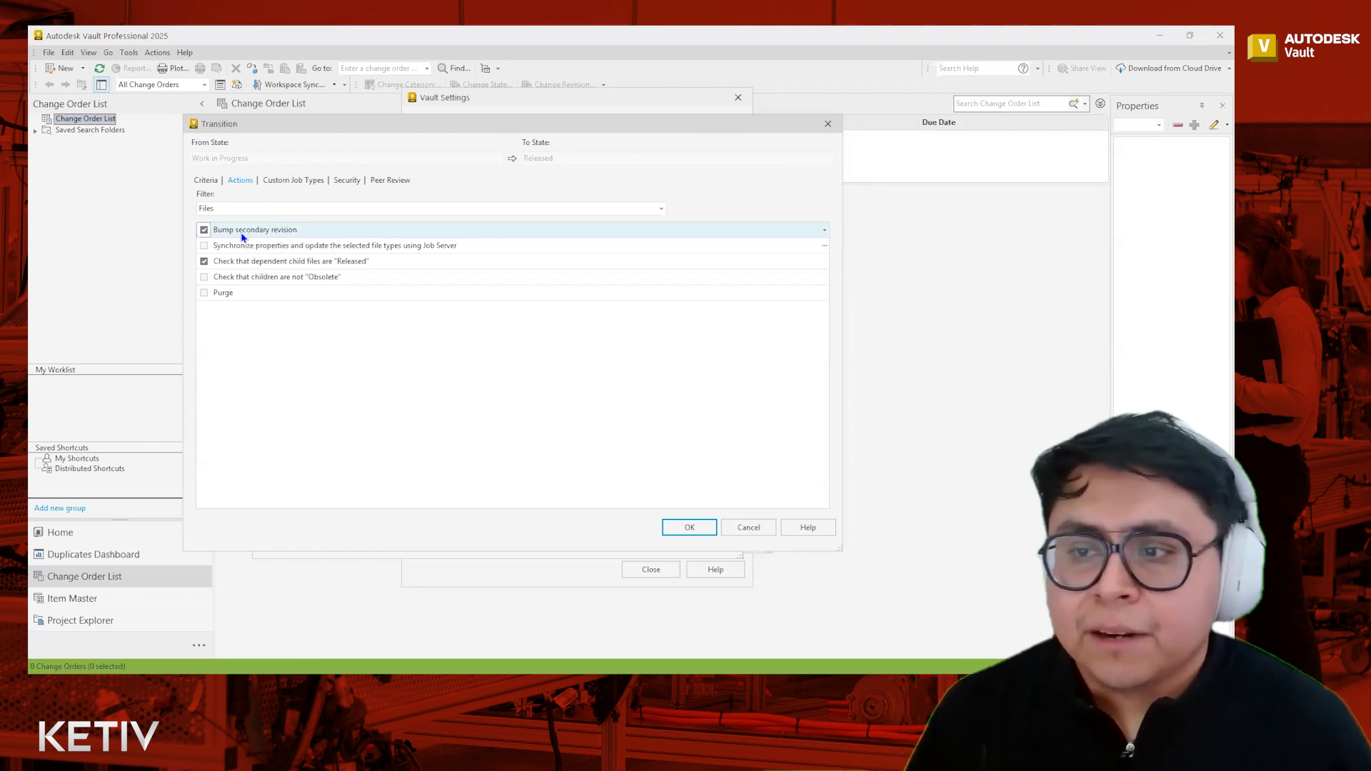
Disable the Bump secondary revision action, and review how custom job types are added without adding one
left_click(204, 230)
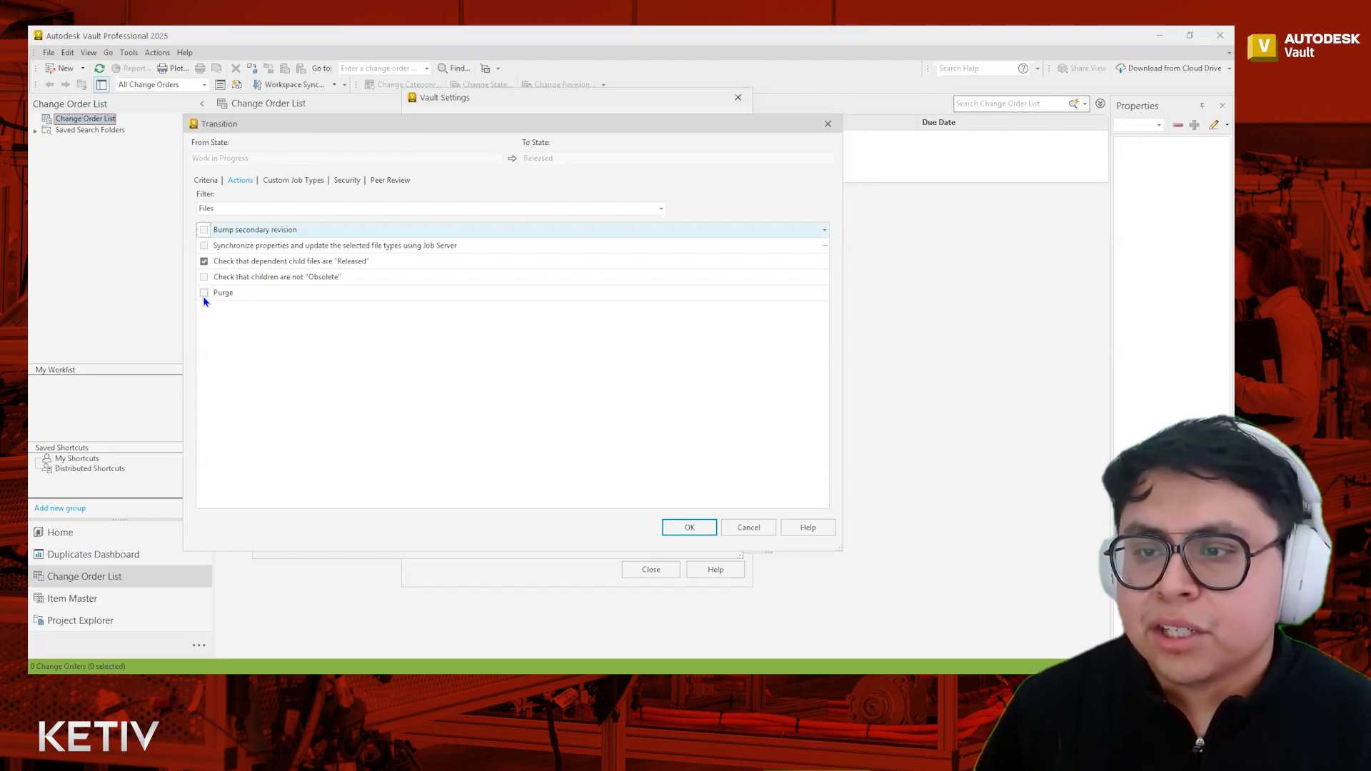
left_click(303, 183)
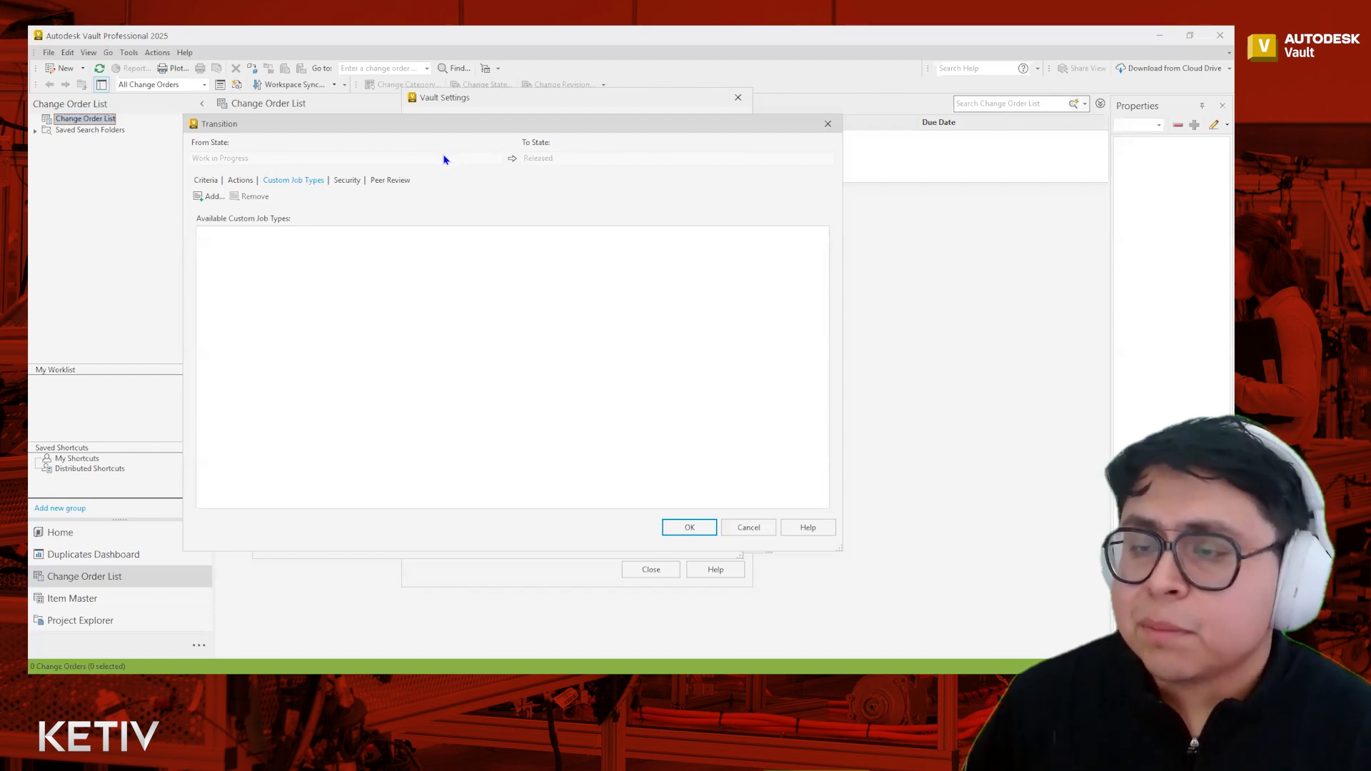
left_click(215, 199)
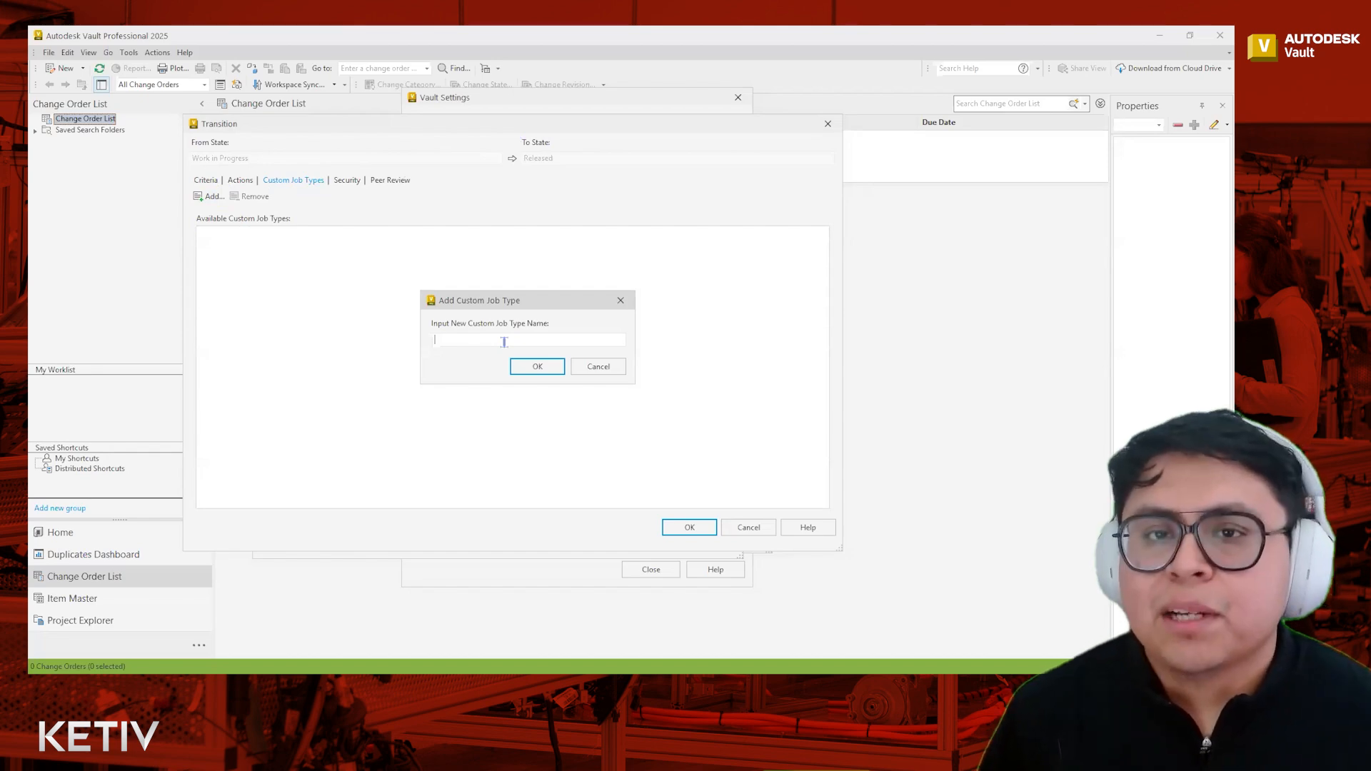
left_click(587, 370)
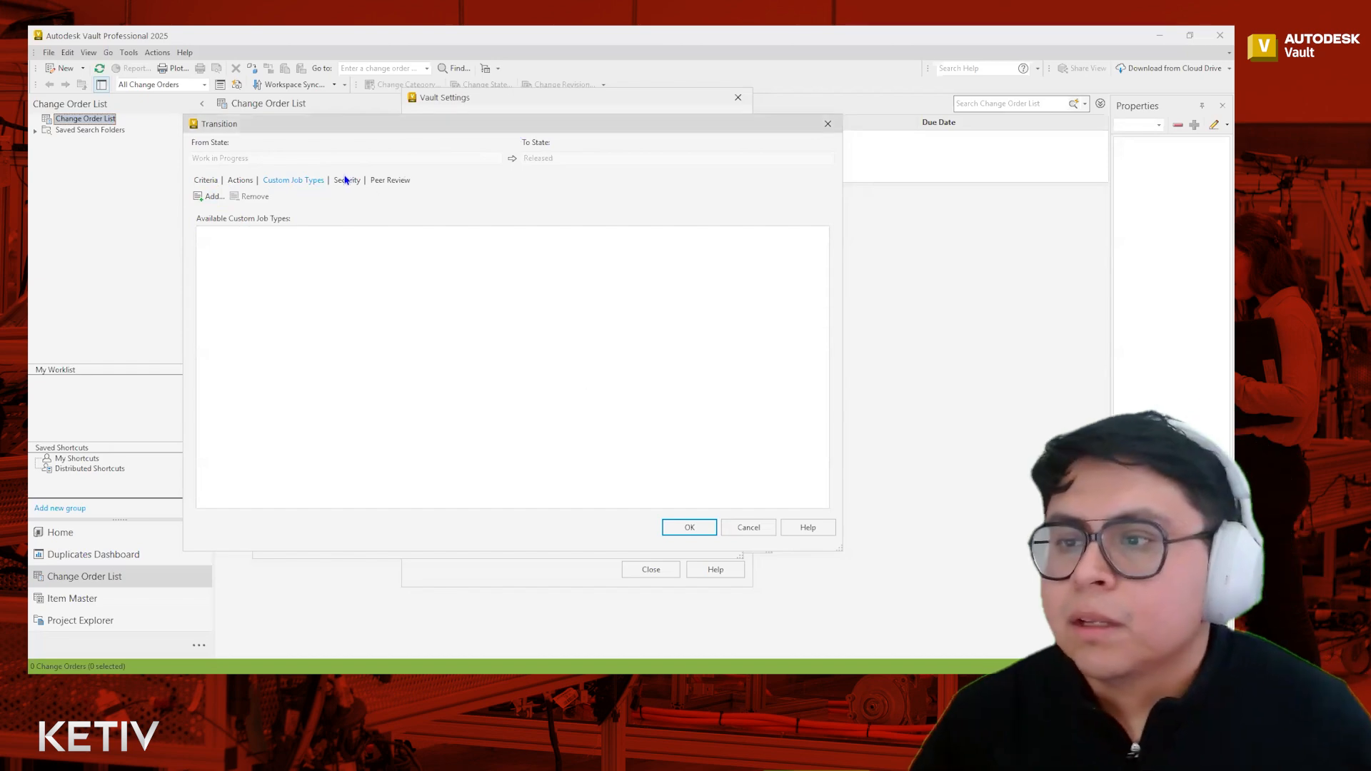
Turn off No restrictions on this transition in the Work in Progress to Released transition's security settings
left_click(348, 181)
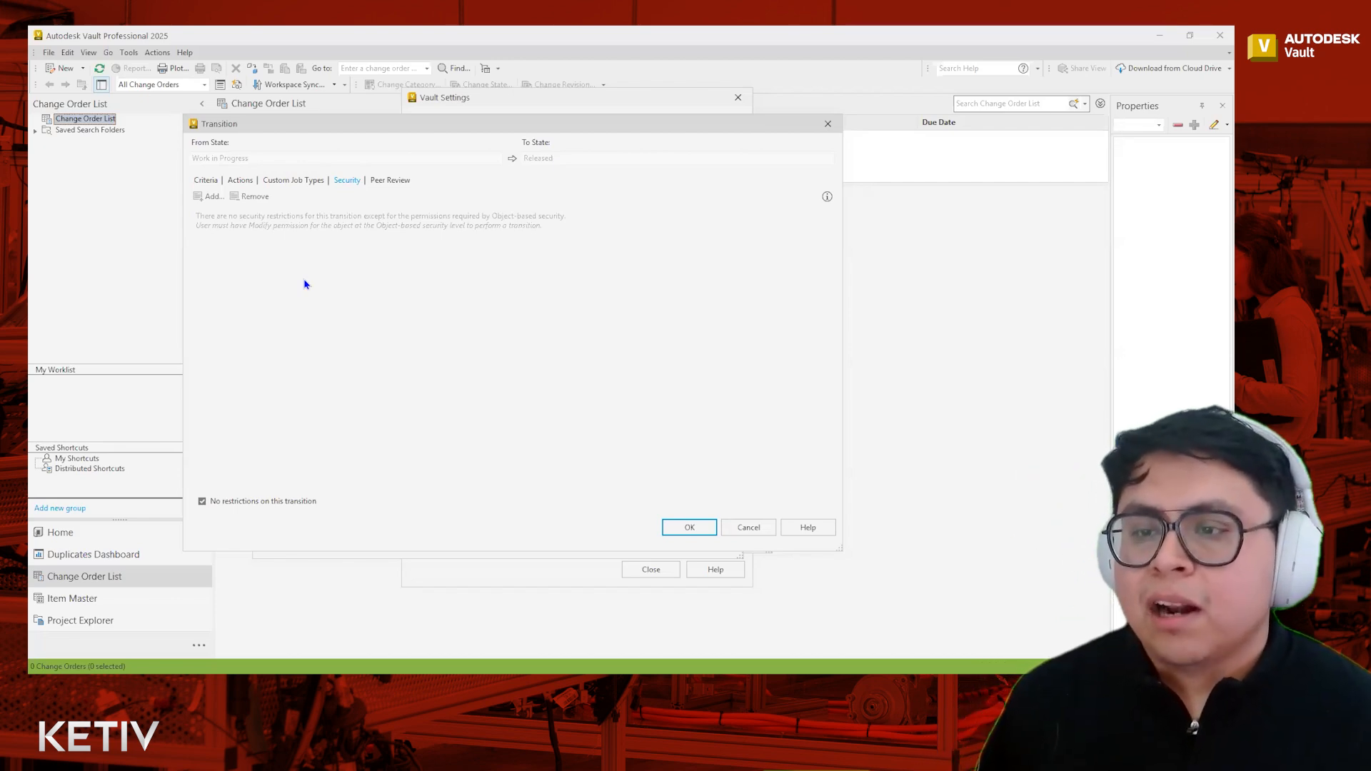
left_click(202, 503)
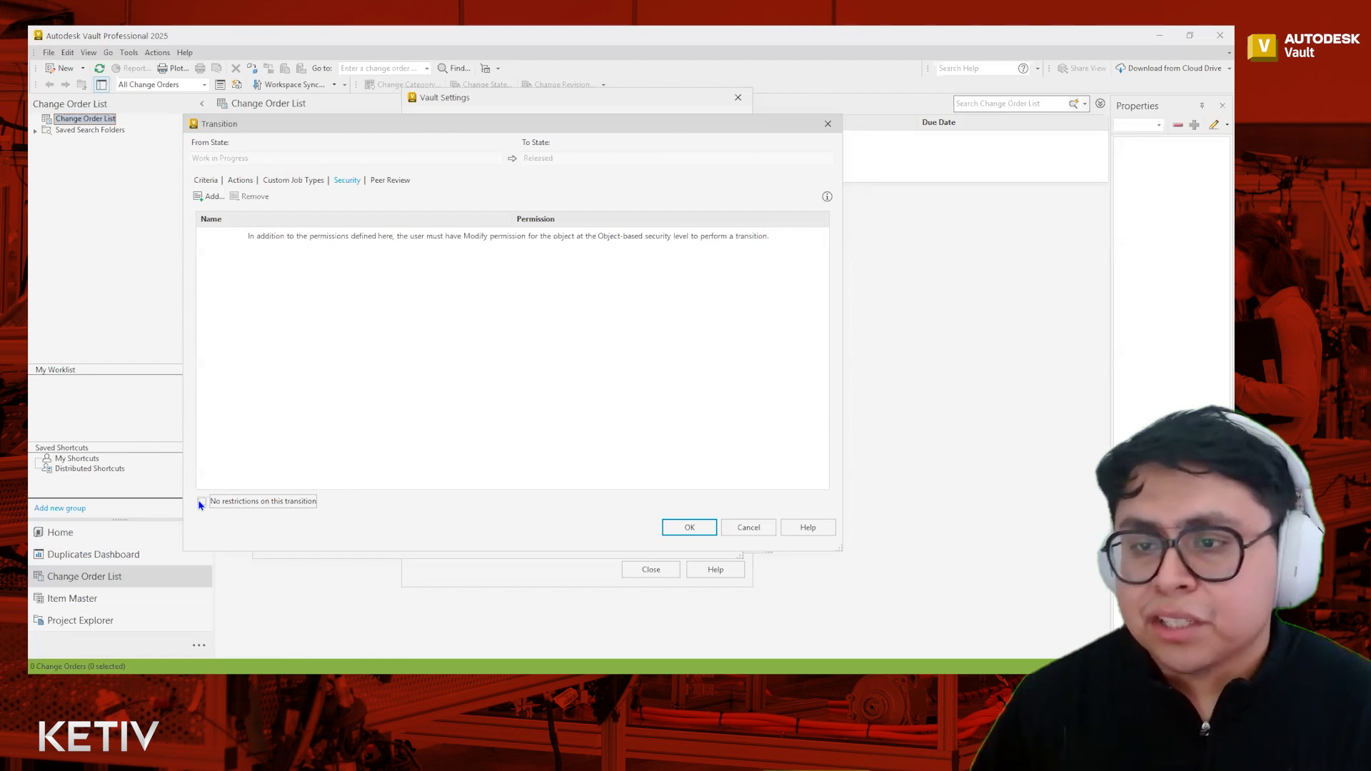
Try a Deny permission for the Everyone group on the transition, and remove that entry from its security list
left_click(211, 197)
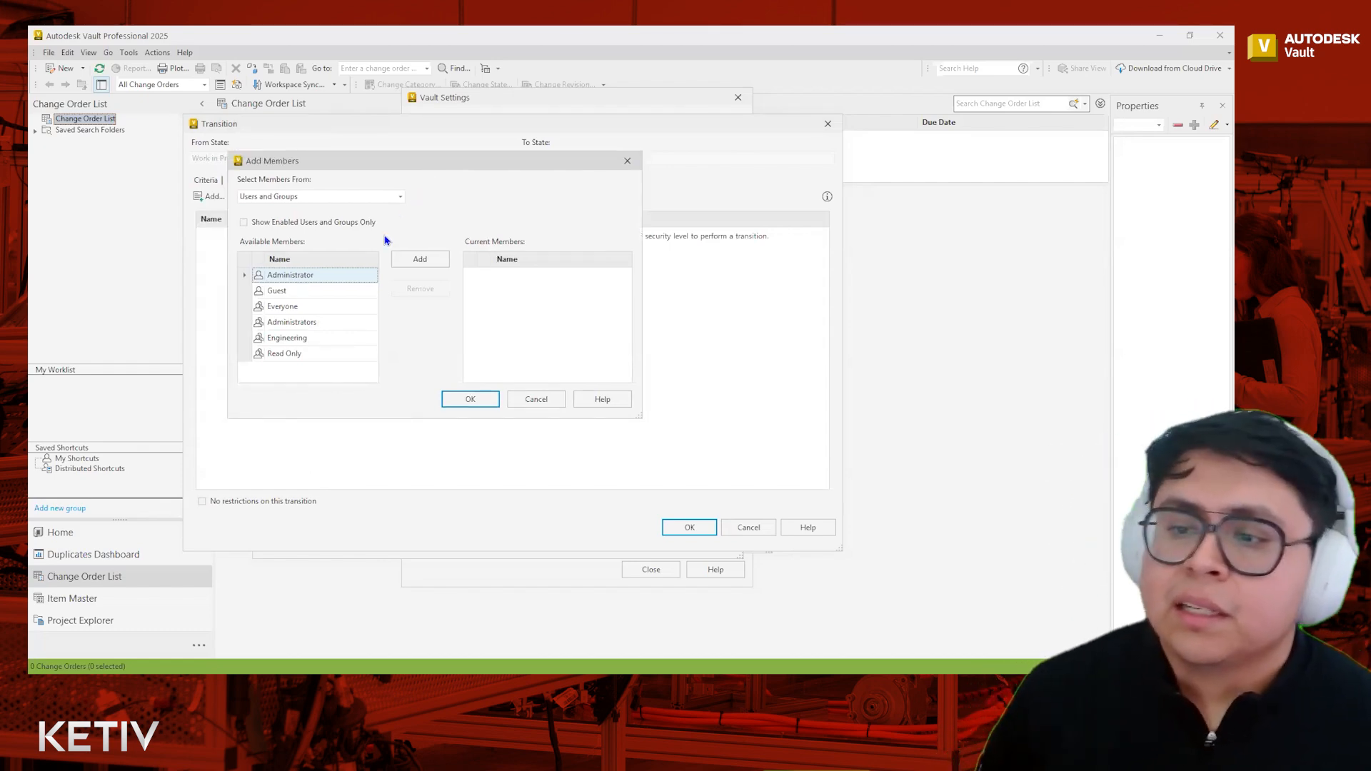
left_click(293, 309)
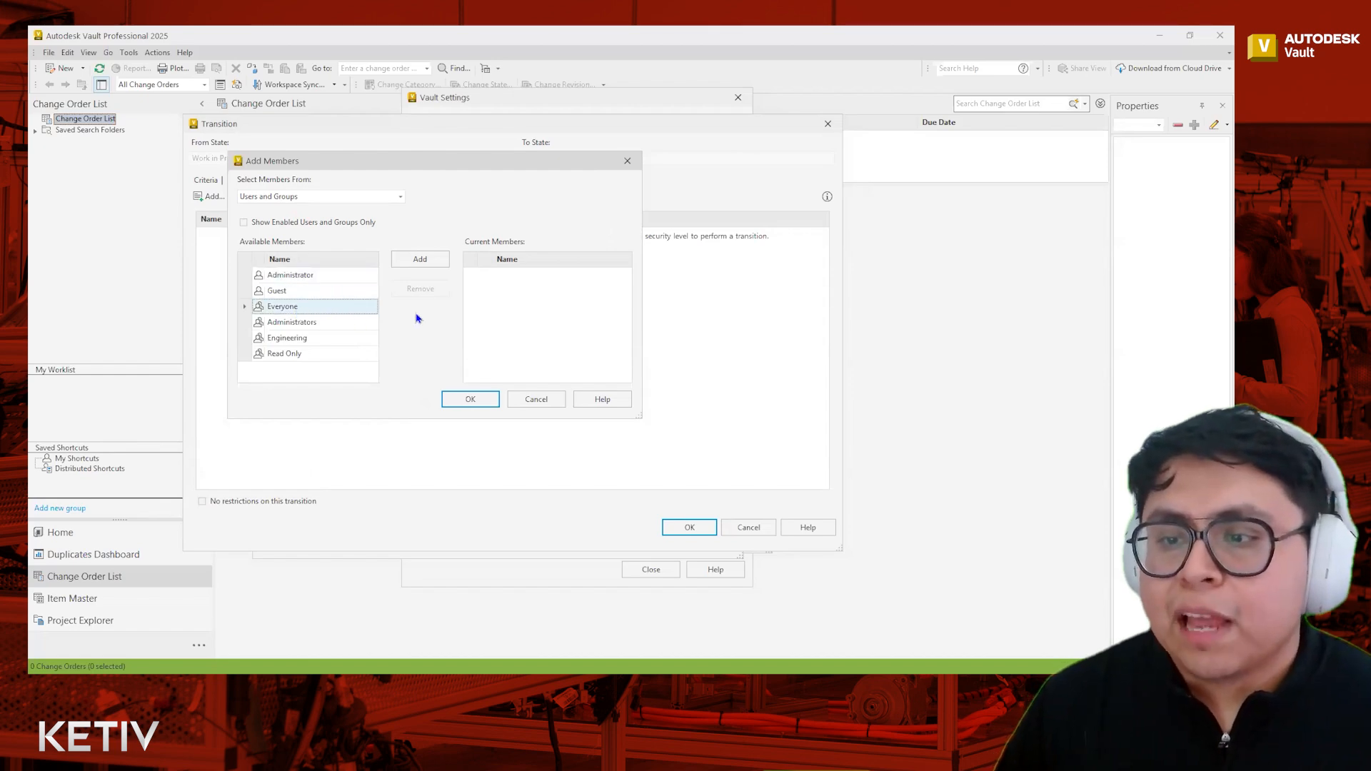
left_click(438, 263)
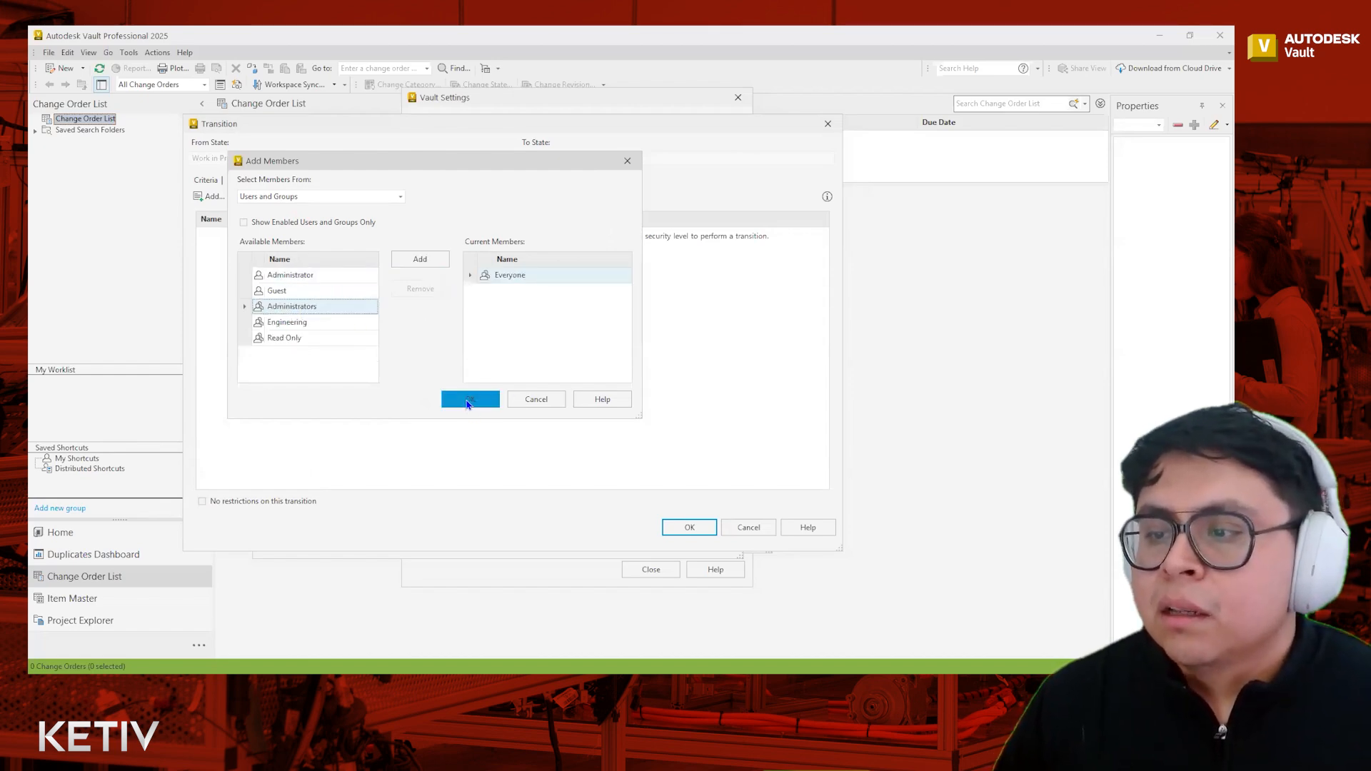
left_click(468, 402)
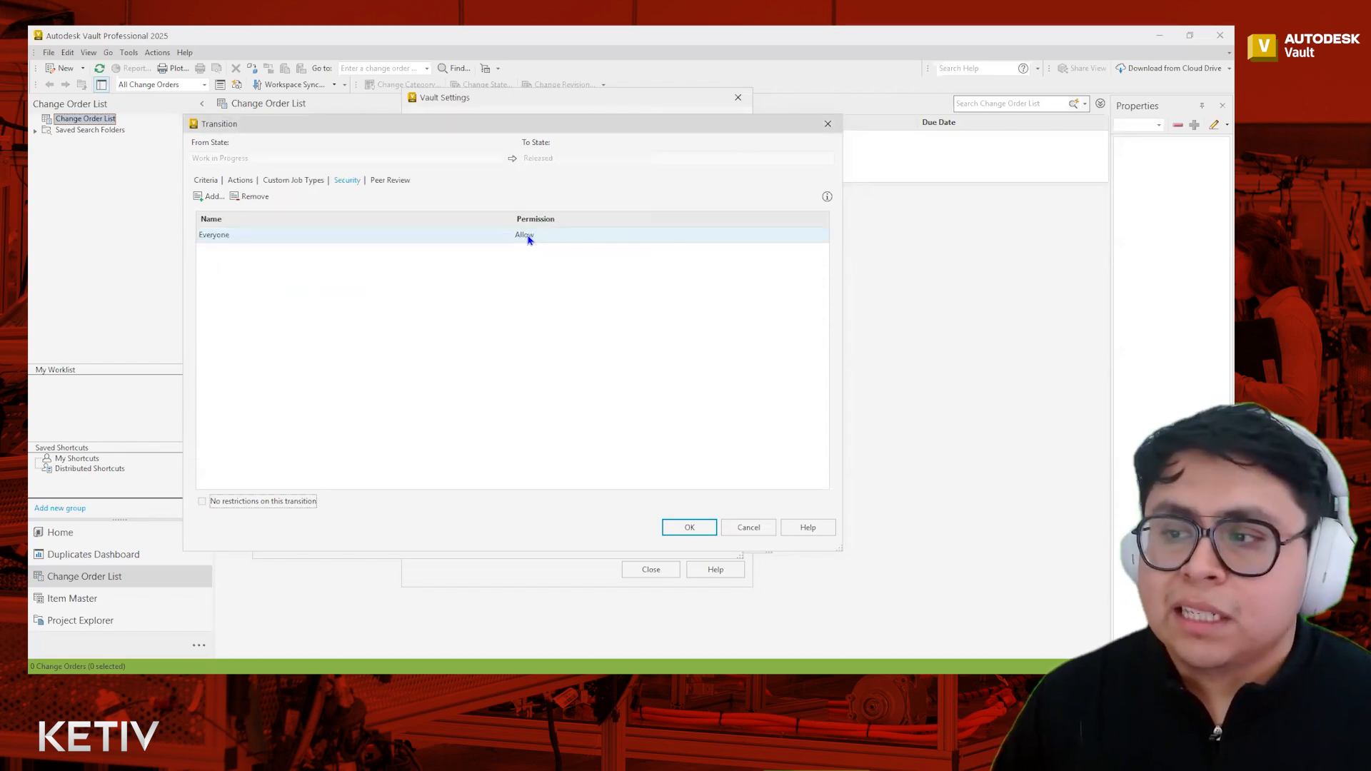
left_click(528, 239)
left_click(542, 264)
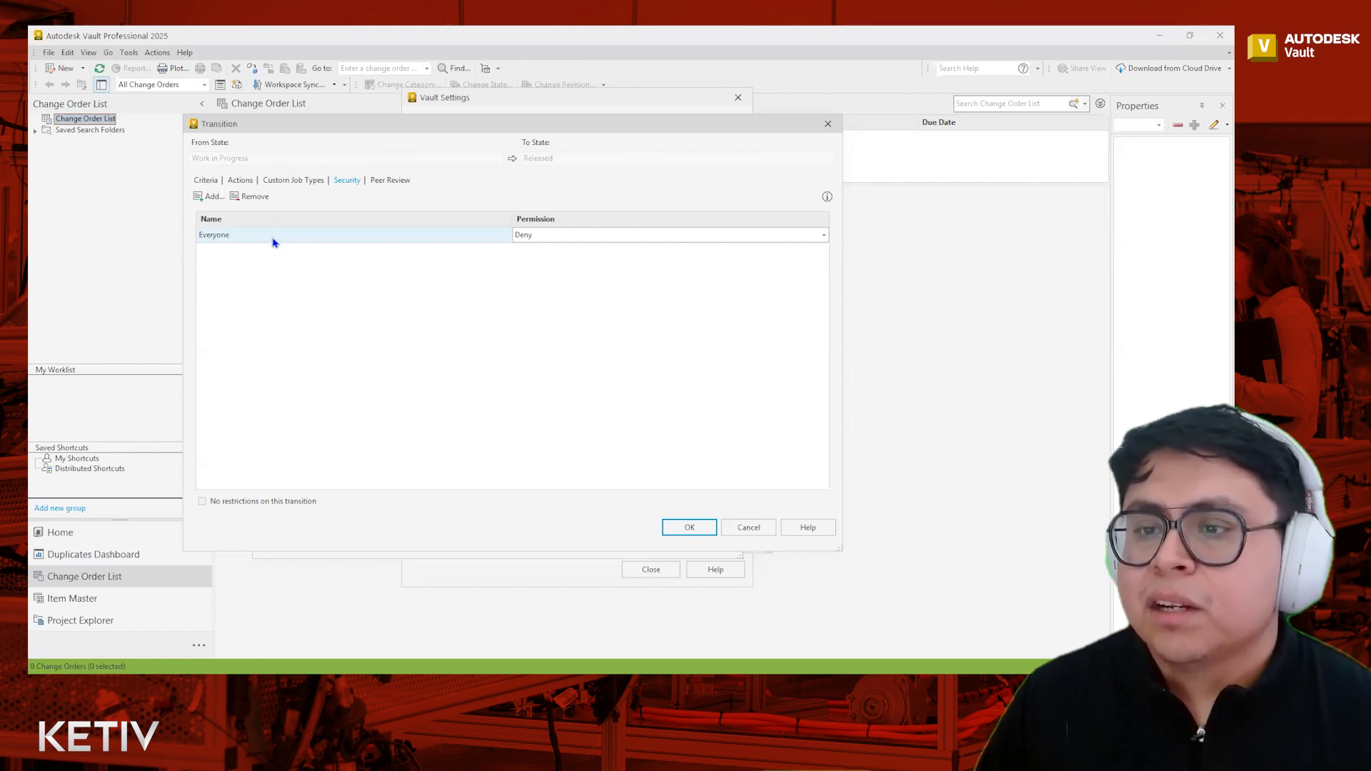
left_click(256, 198)
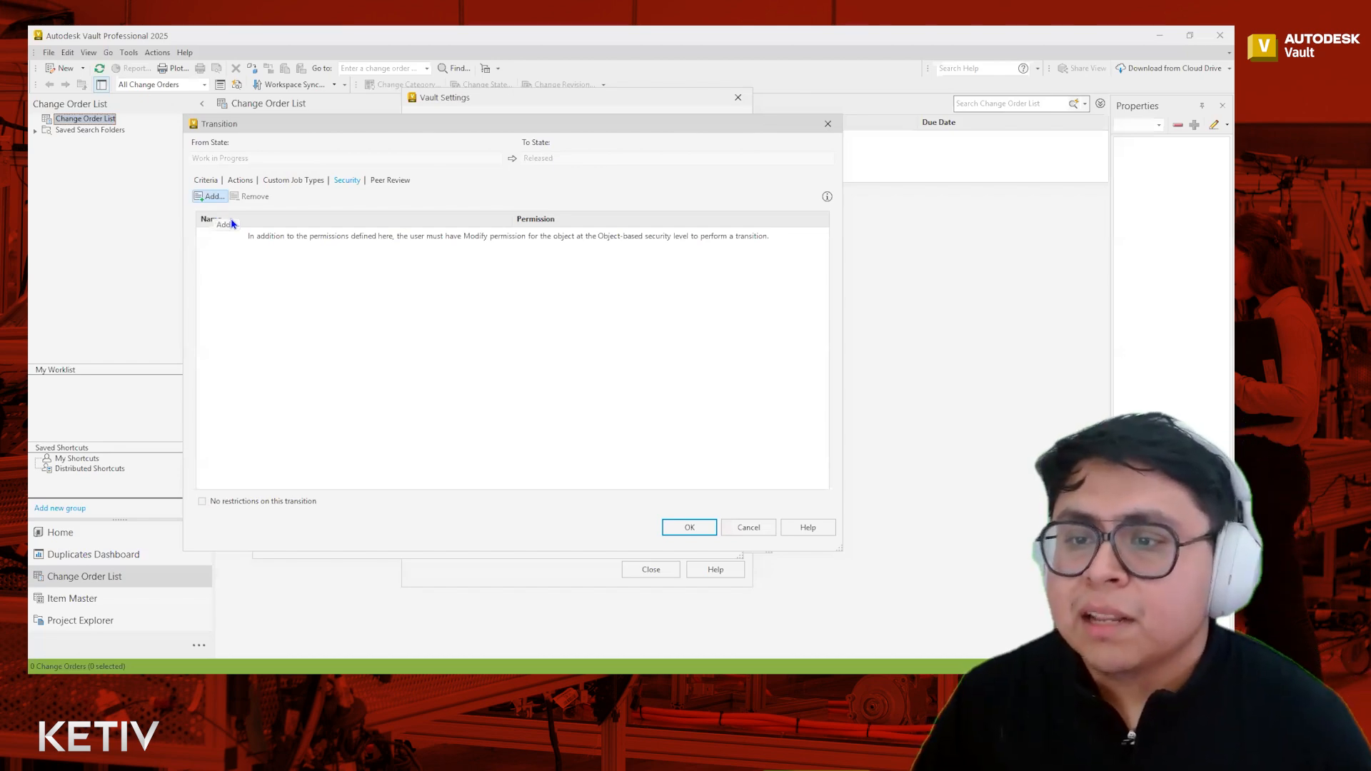
Add the Administrators group to the transition's security list
left_click(211, 197)
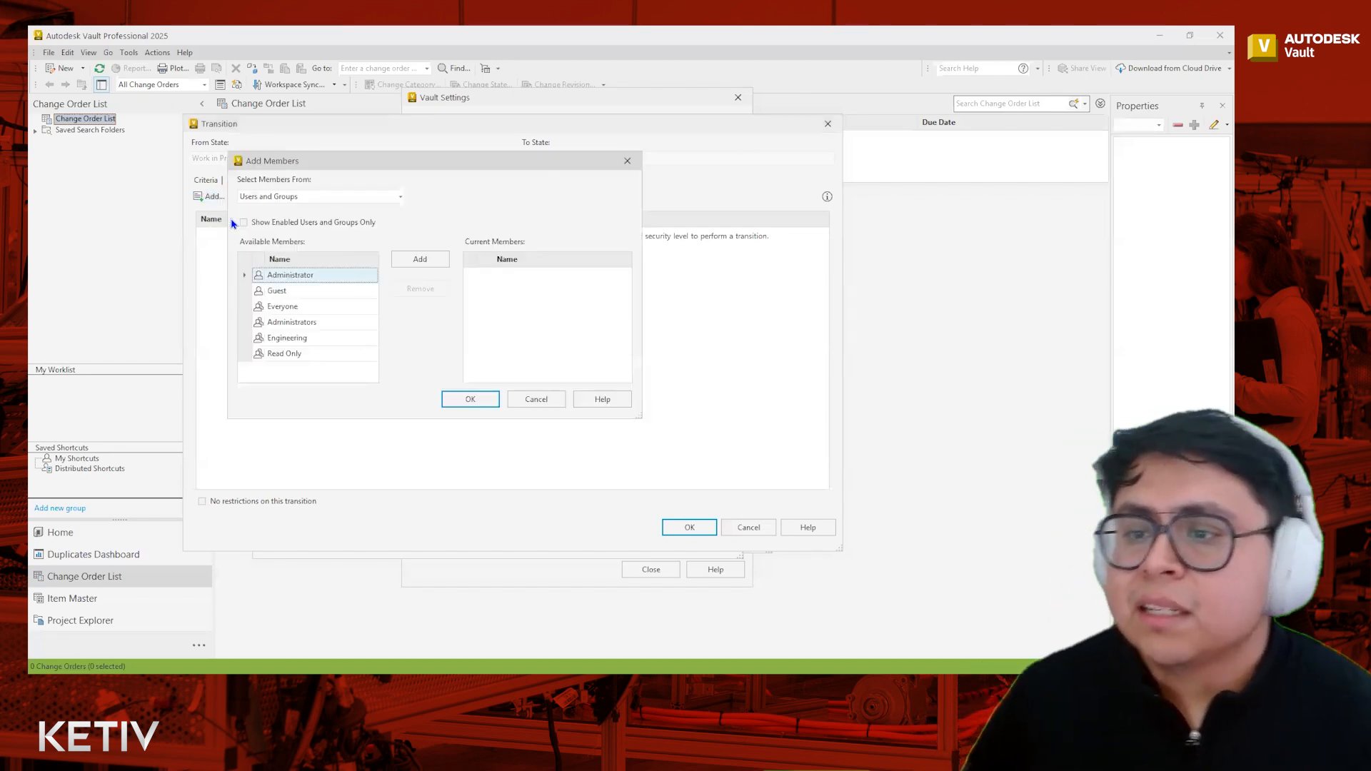
left_click(300, 323)
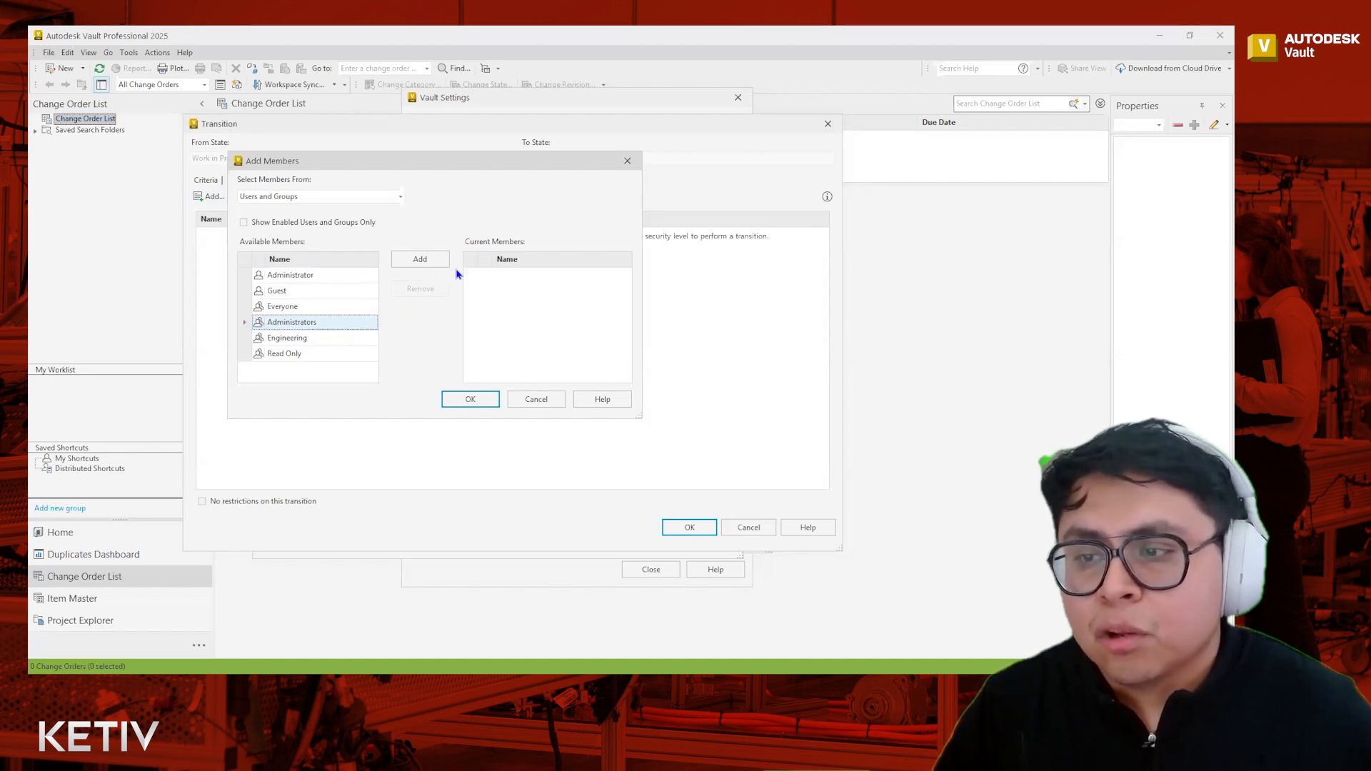
left_click(419, 261)
left_click(467, 405)
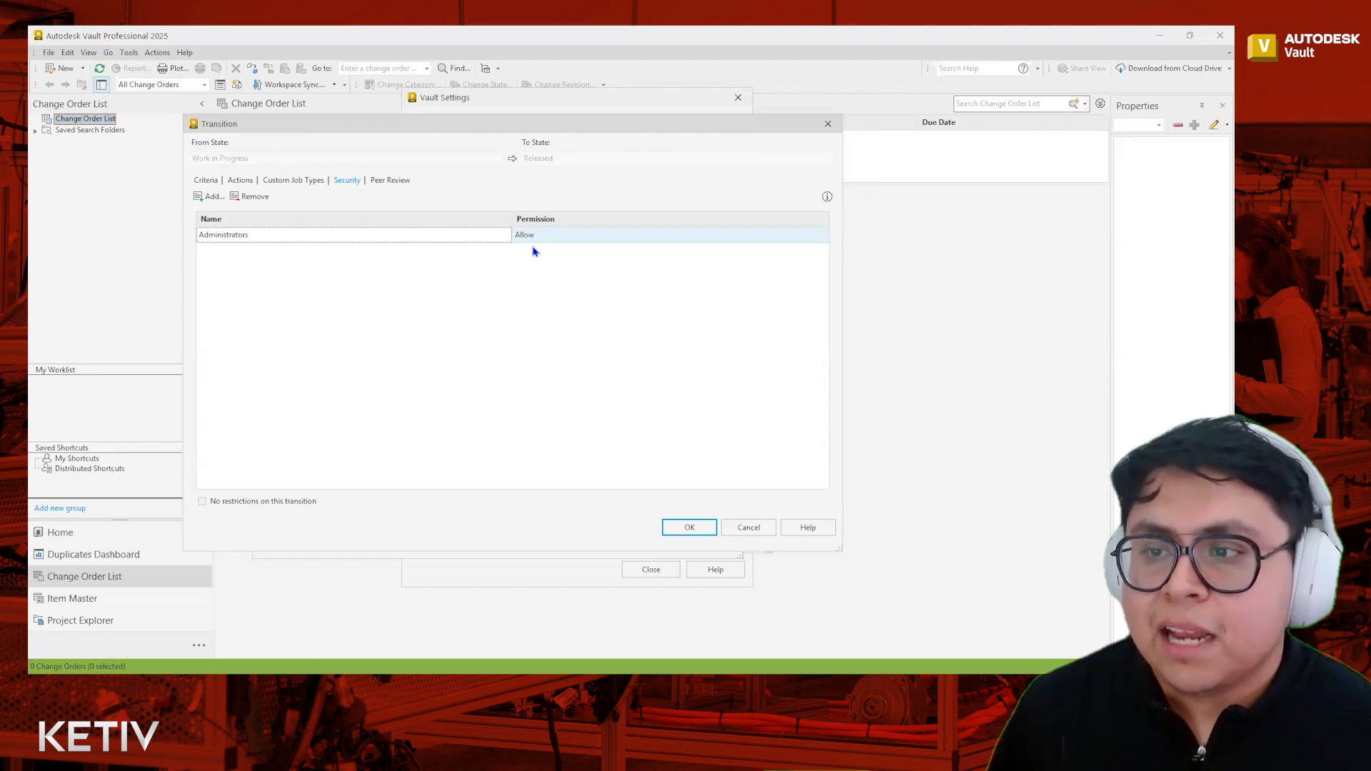
Add a peer review rule named Drawings to the transition
left_click(395, 184)
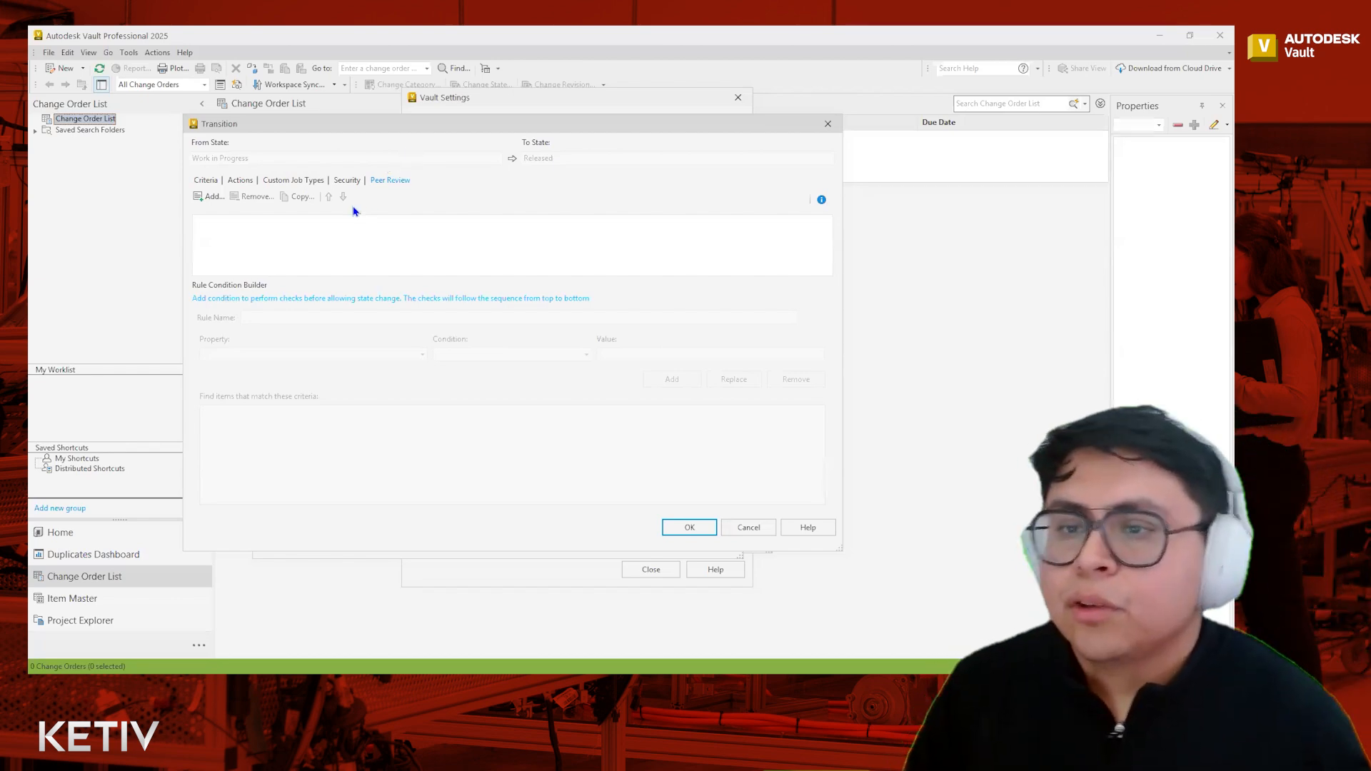
left_click(212, 199)
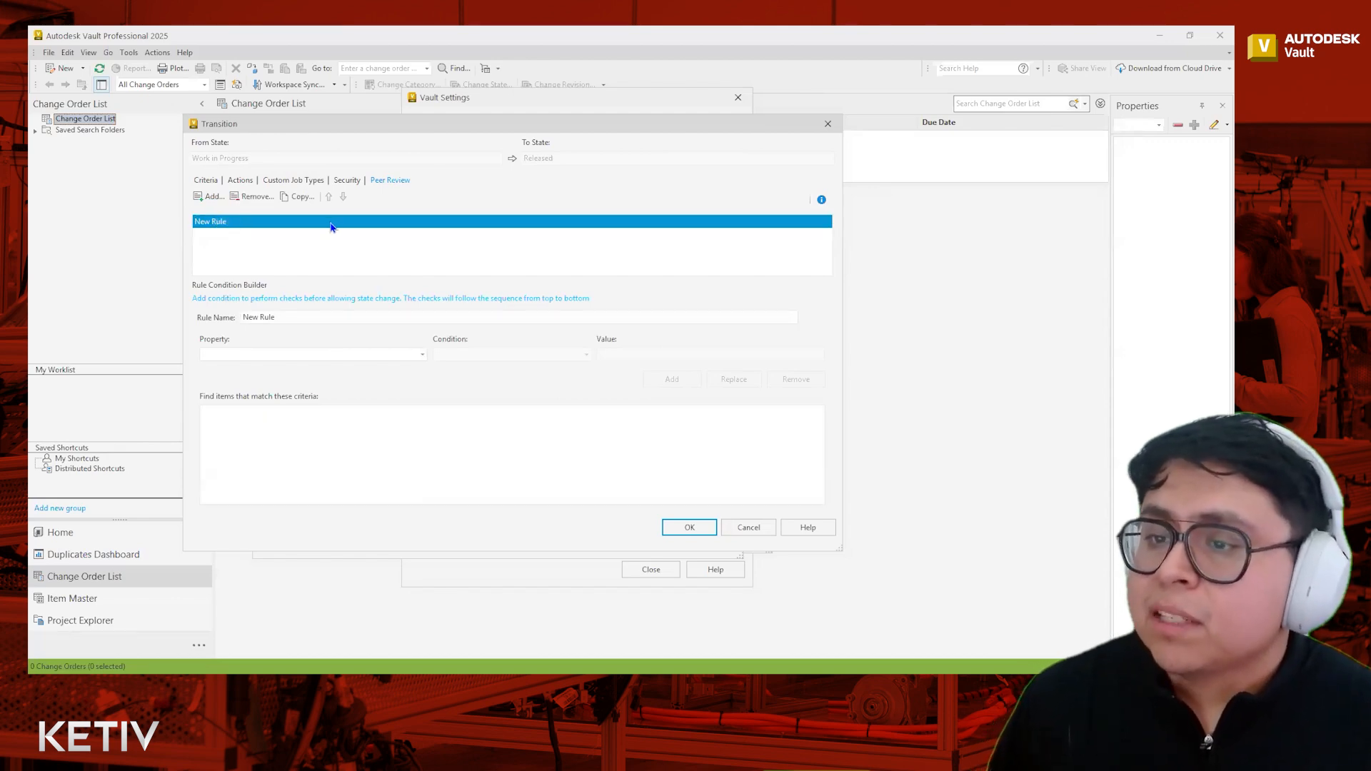
left_click_drag(266, 319, 232, 324)
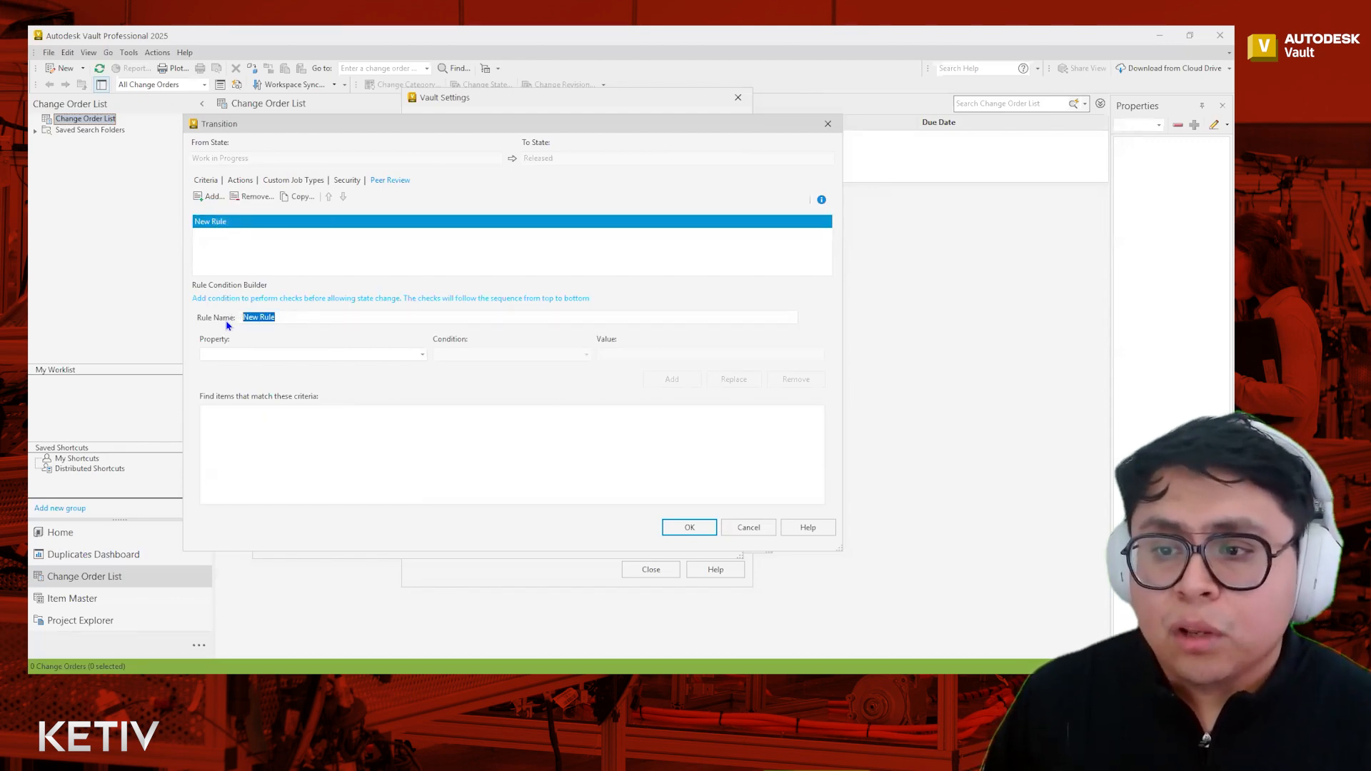
type("Drawings")
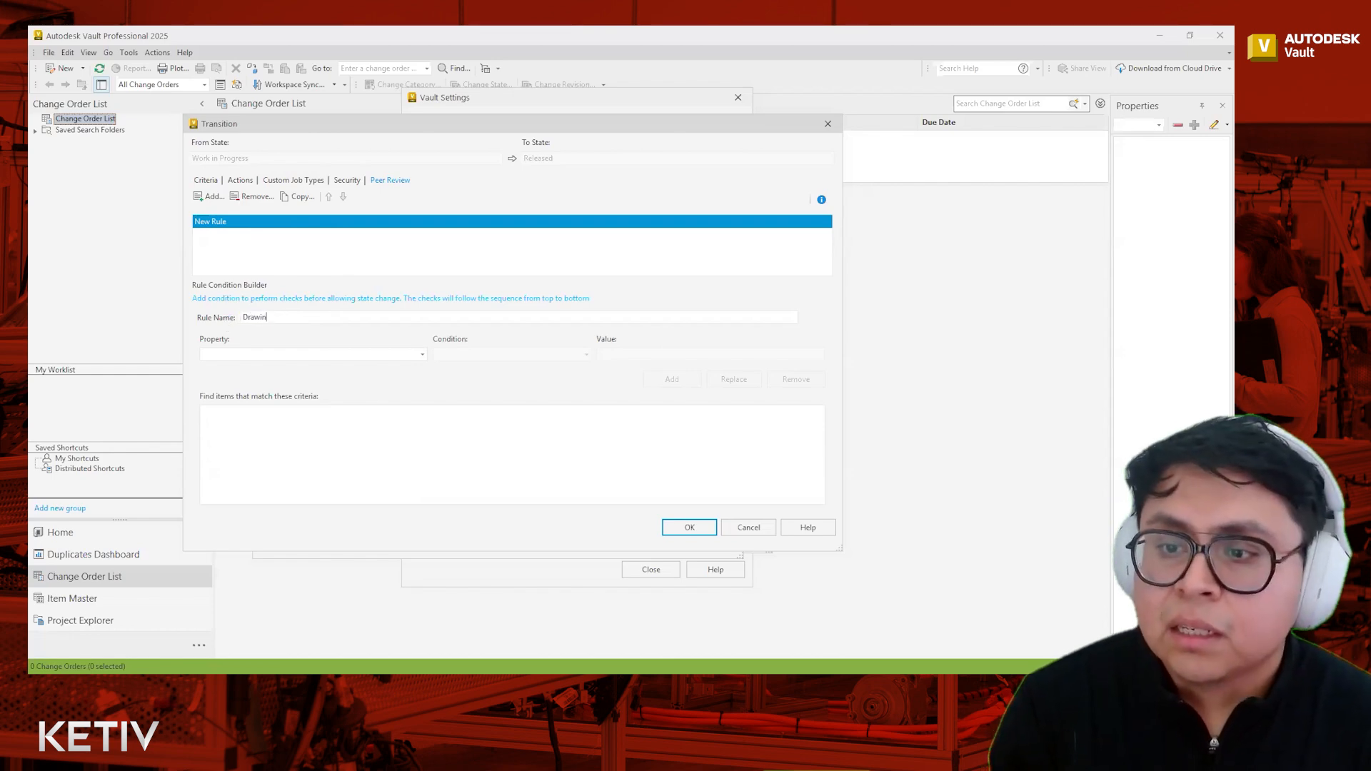
left_click(384, 357)
left_click(297, 318)
left_click(207, 197)
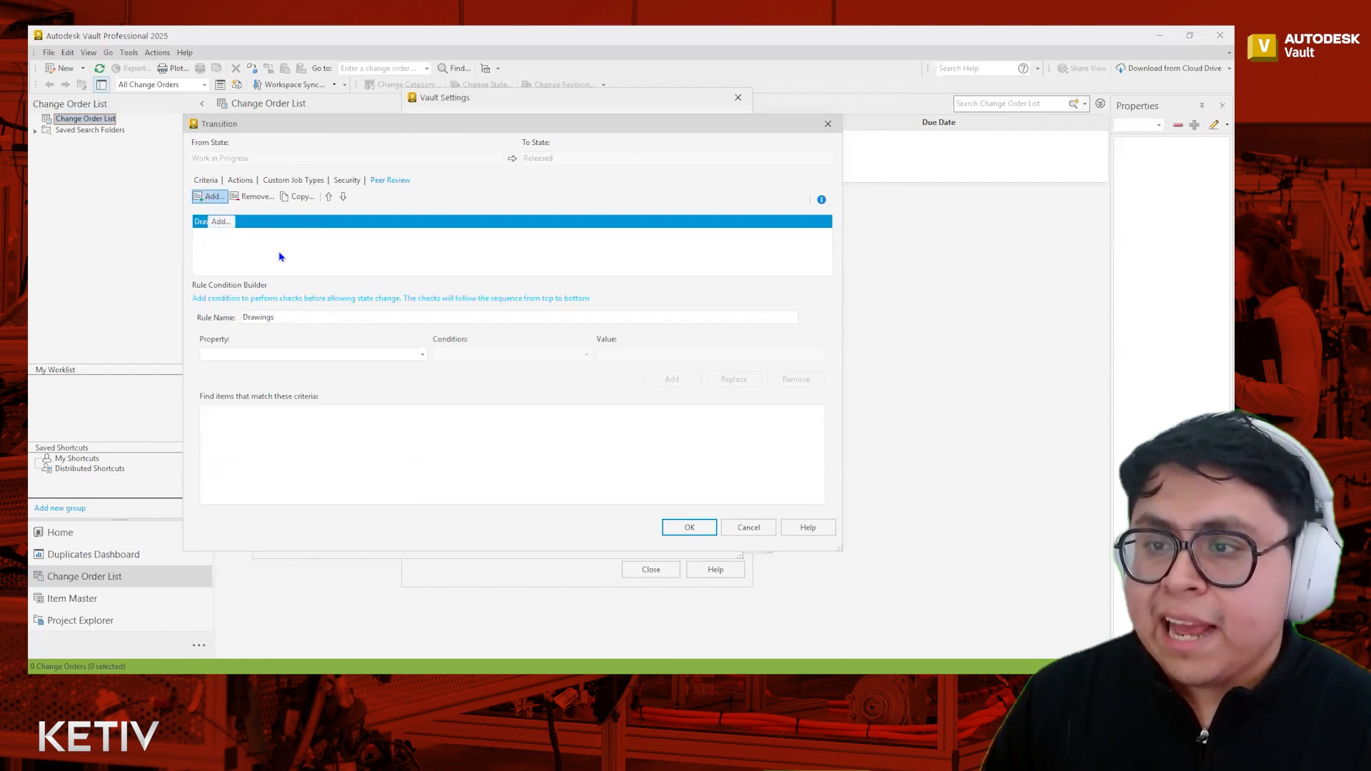
left_click(291, 319)
left_click_drag(291, 319, 241, 319)
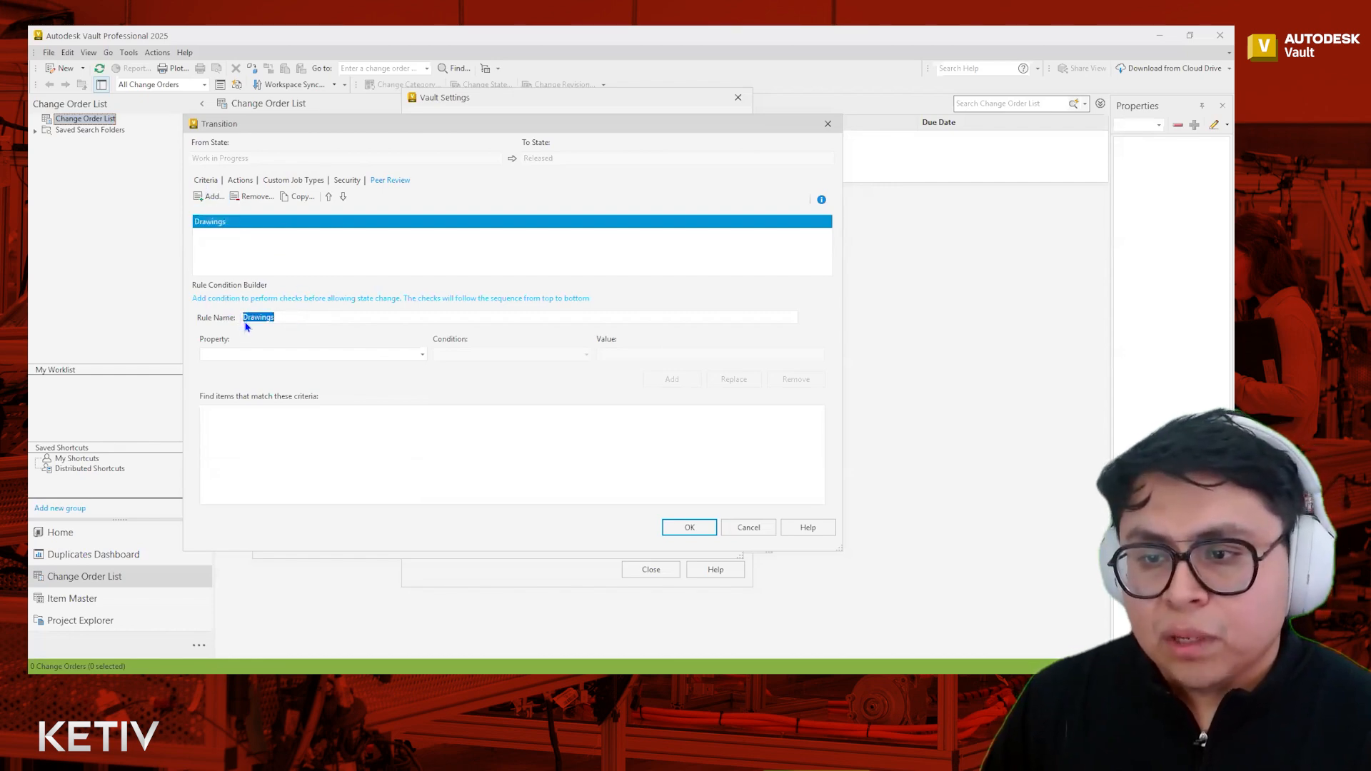
Add the criterion File Extension contains idw to the Drawings peer review rule
left_click(252, 360)
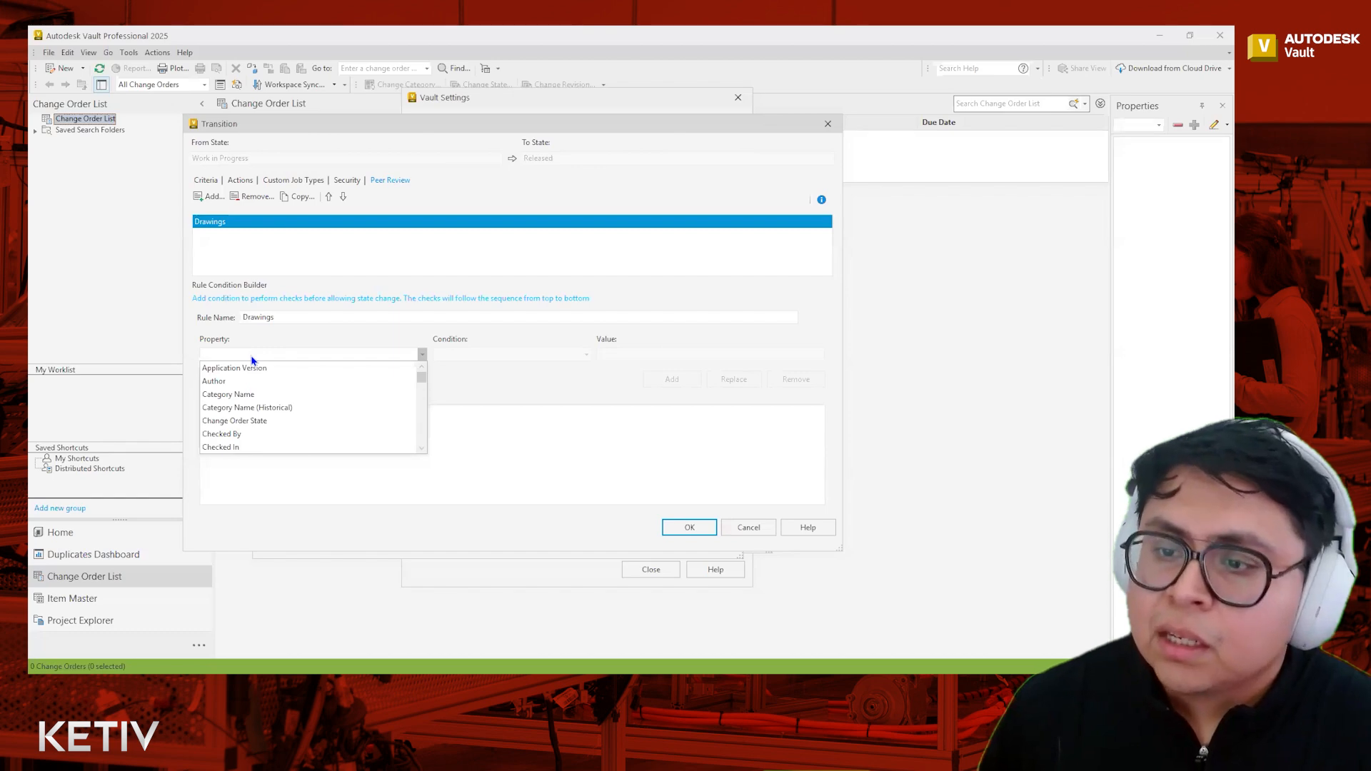
type("File Extension")
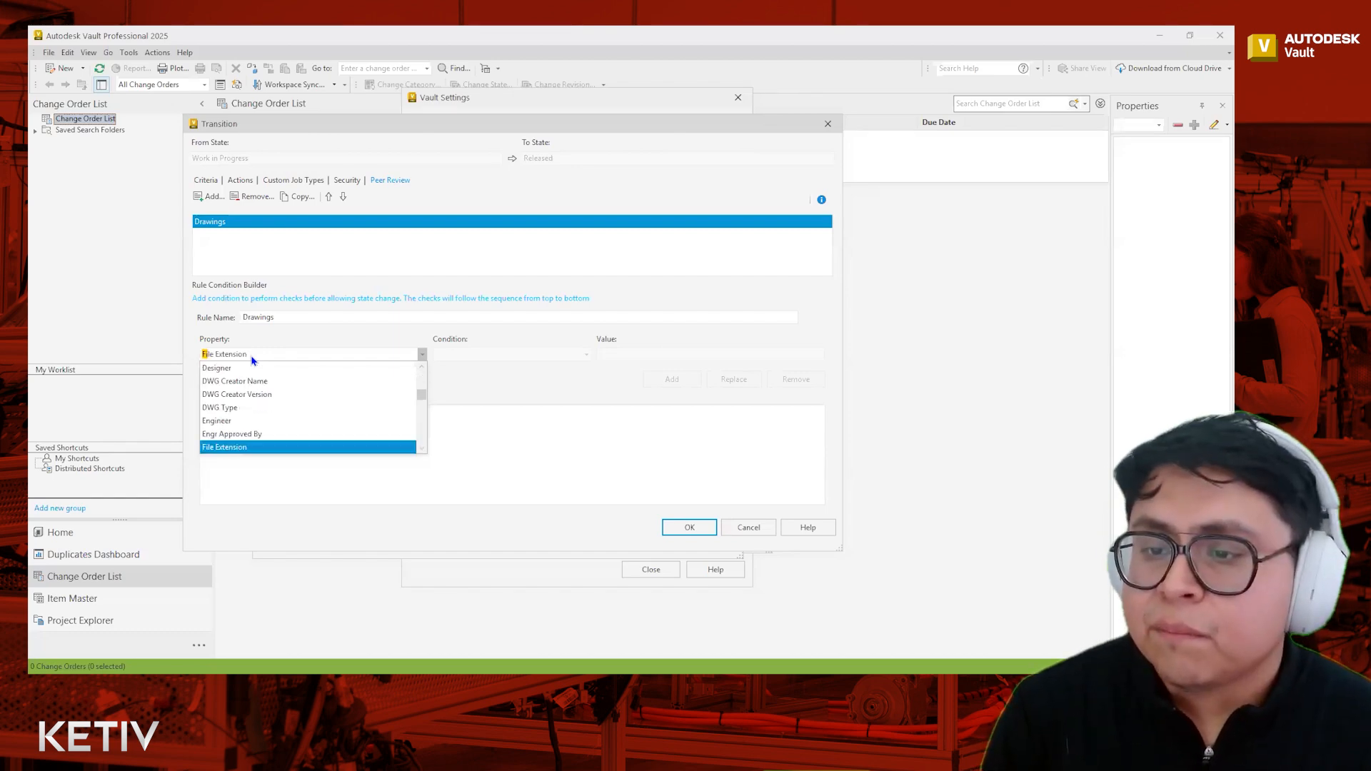
left_click(241, 446)
left_click(482, 359)
left_click(652, 349)
left_click(641, 354)
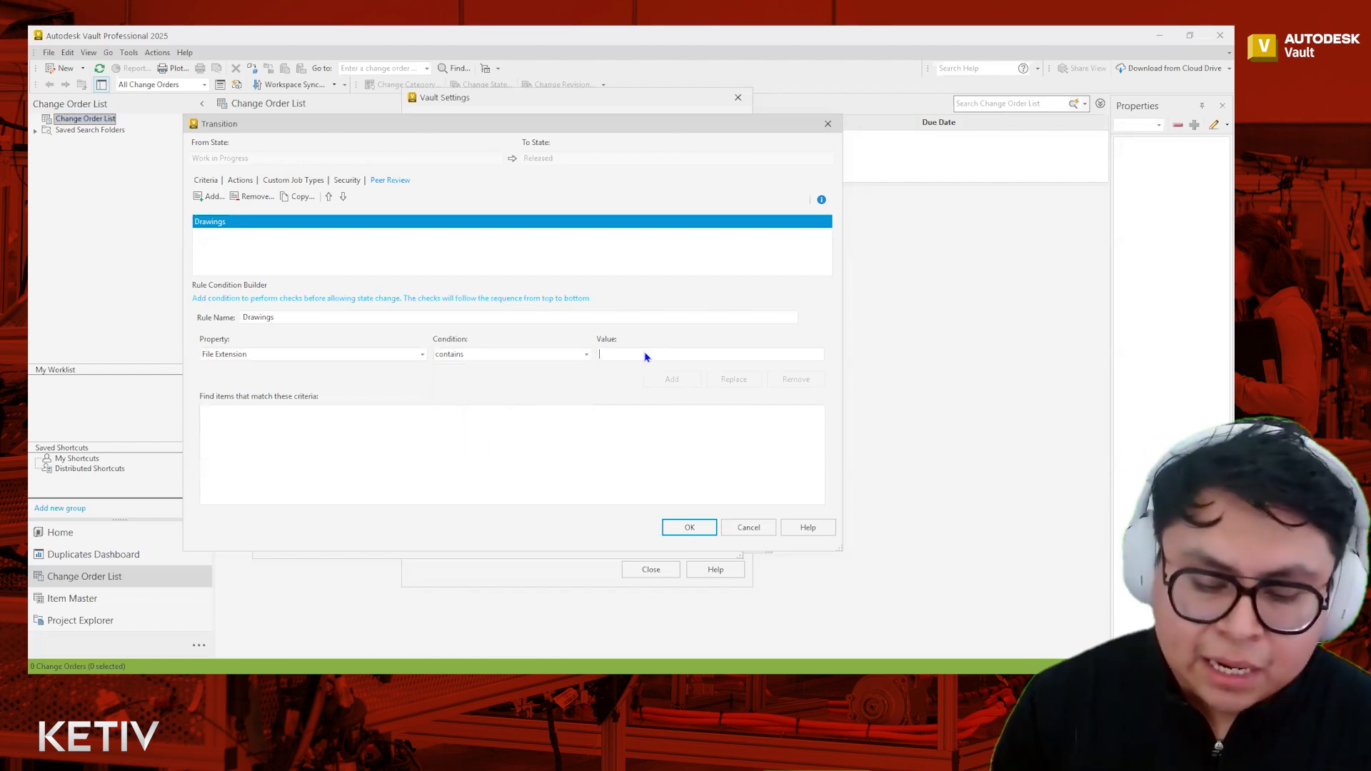
type("idw")
left_click(684, 381)
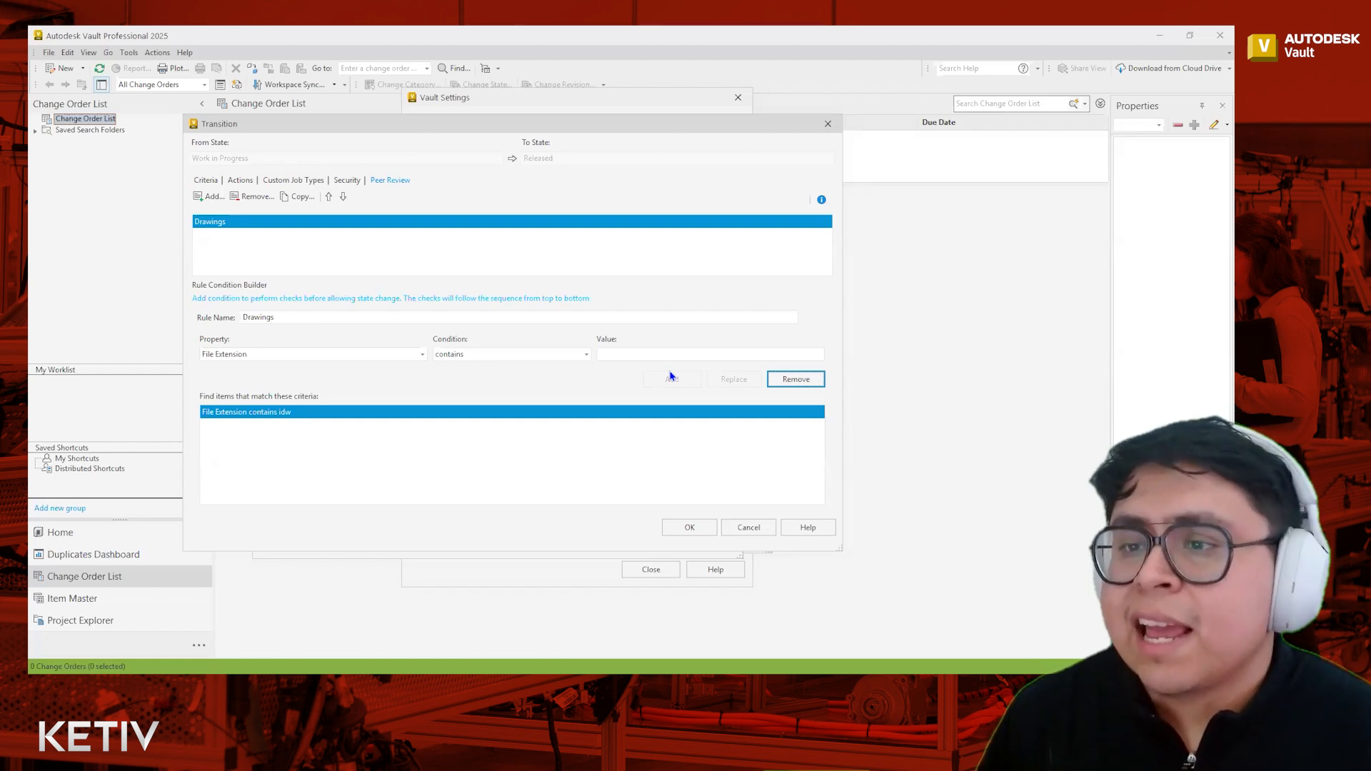
Remove the file extension criterion and the Drawings peer review rule, and accept the transition's settings
left_click(795, 382)
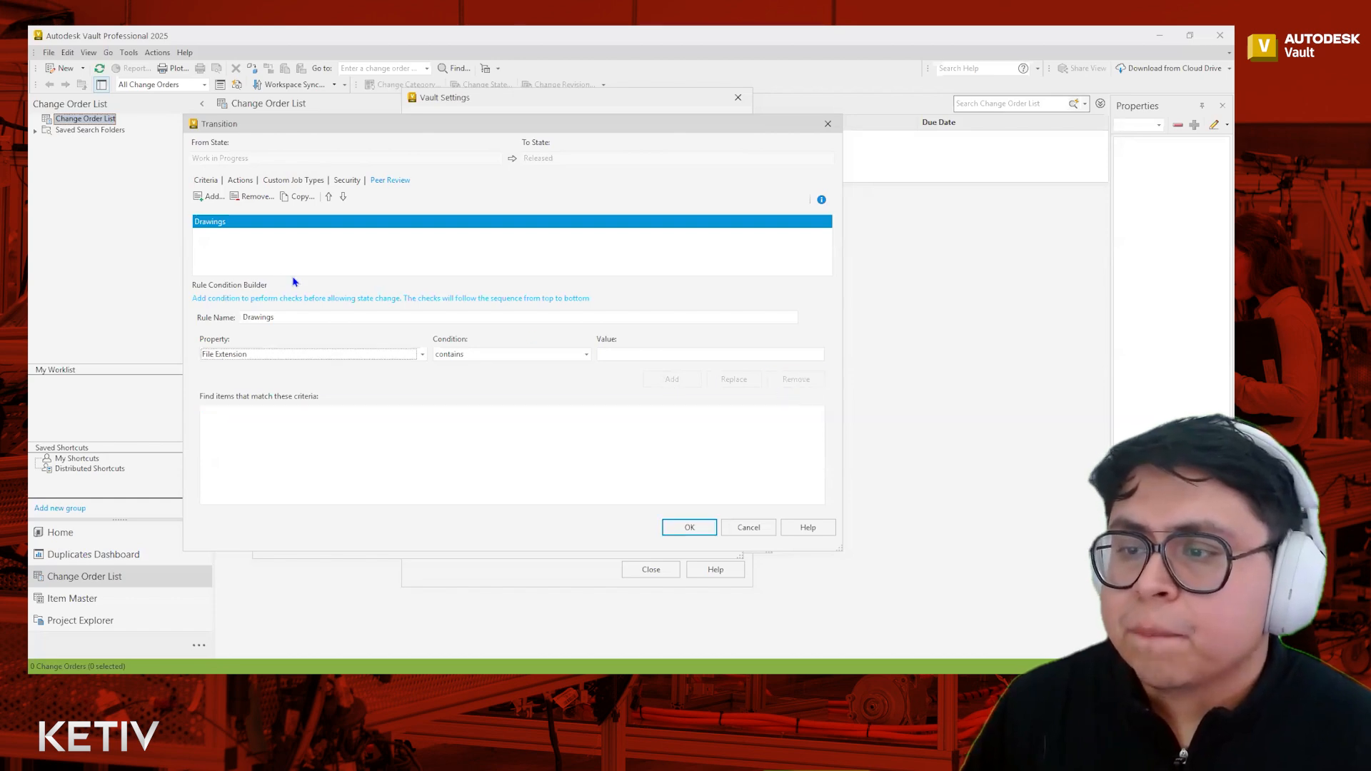
left_click(251, 197)
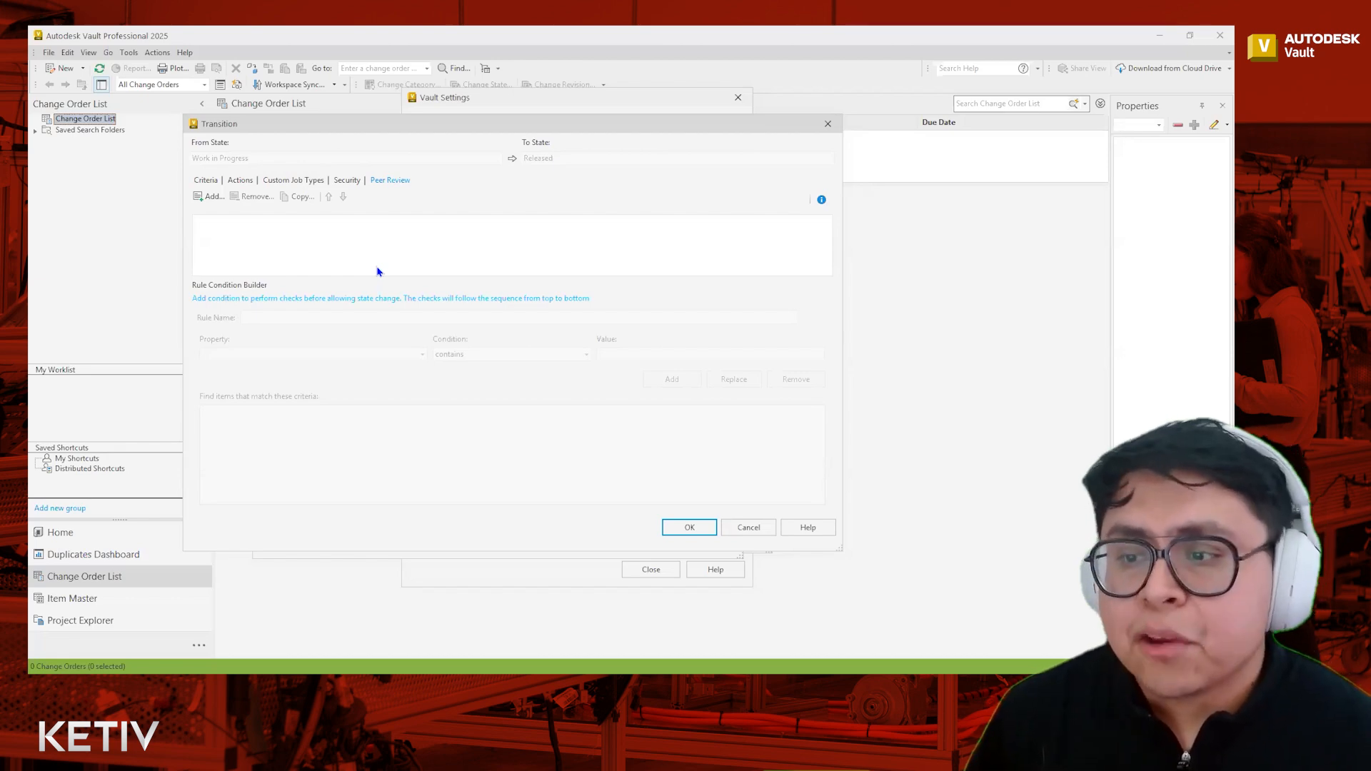
left_click(683, 528)
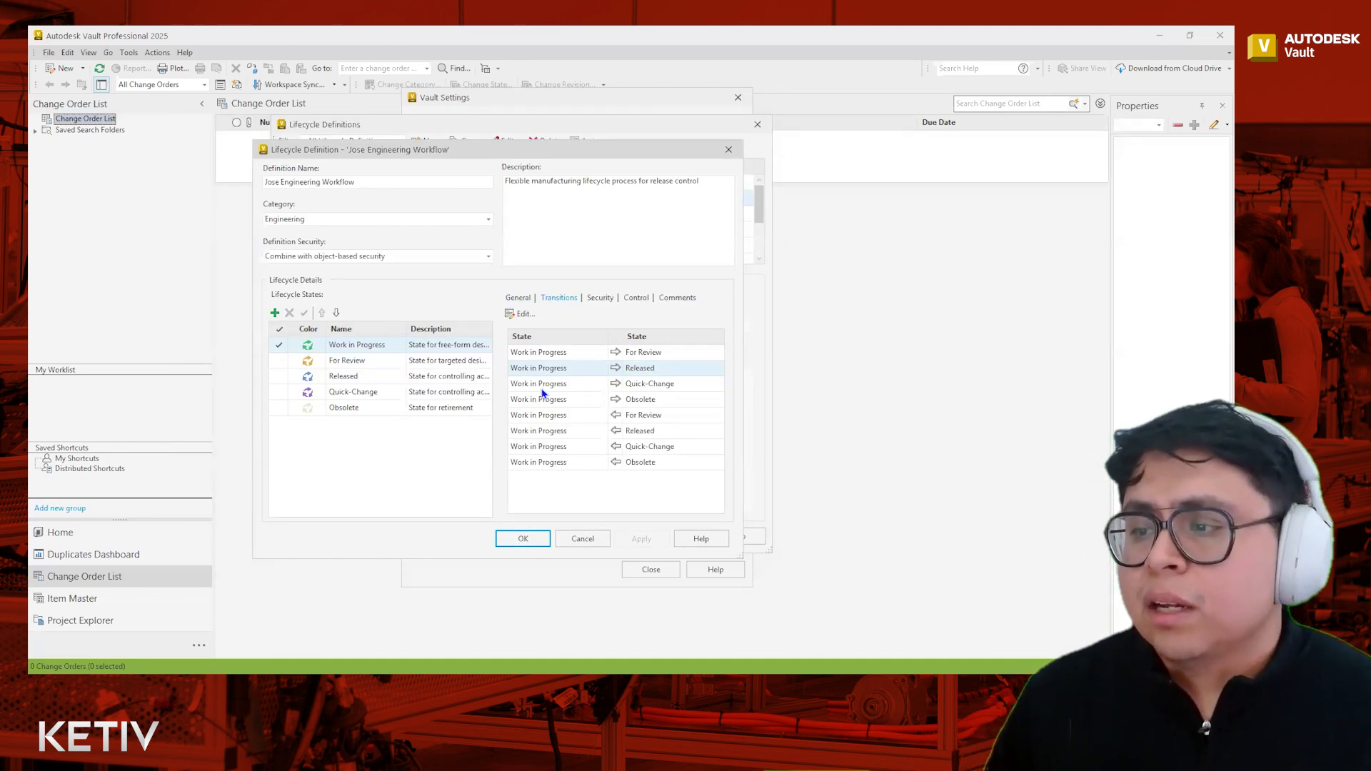
Examine the transitions listed for the Work in Progress, For Review, Released and Quick-Change states
left_click(552, 353)
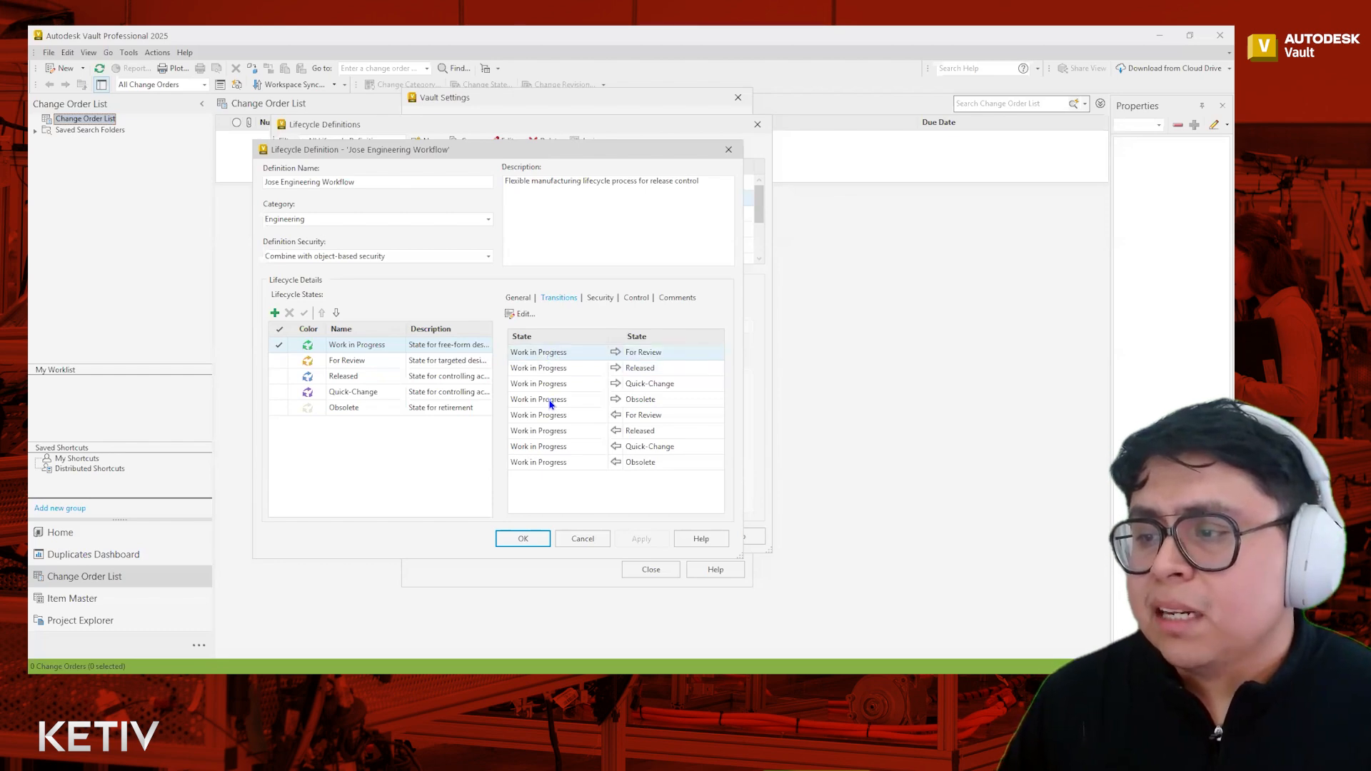
left_click(551, 401)
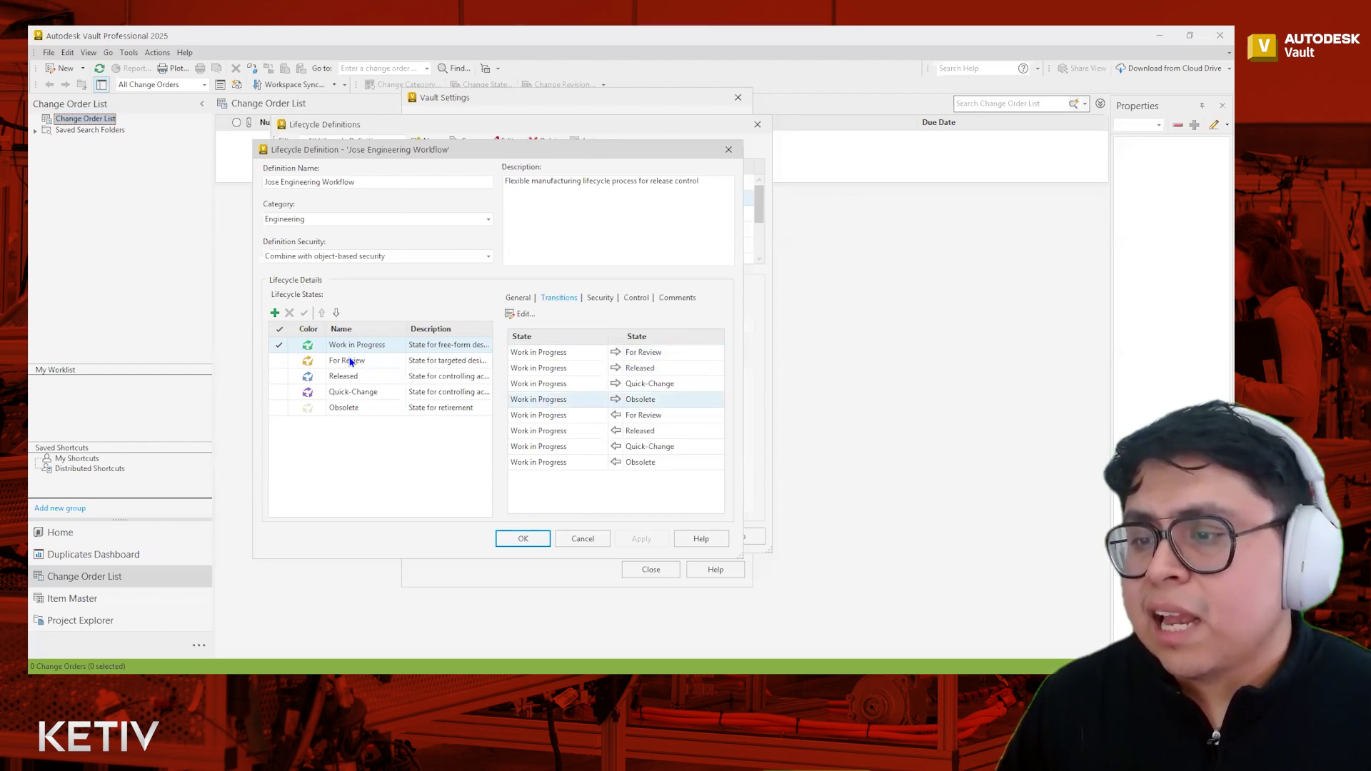
left_click(350, 360)
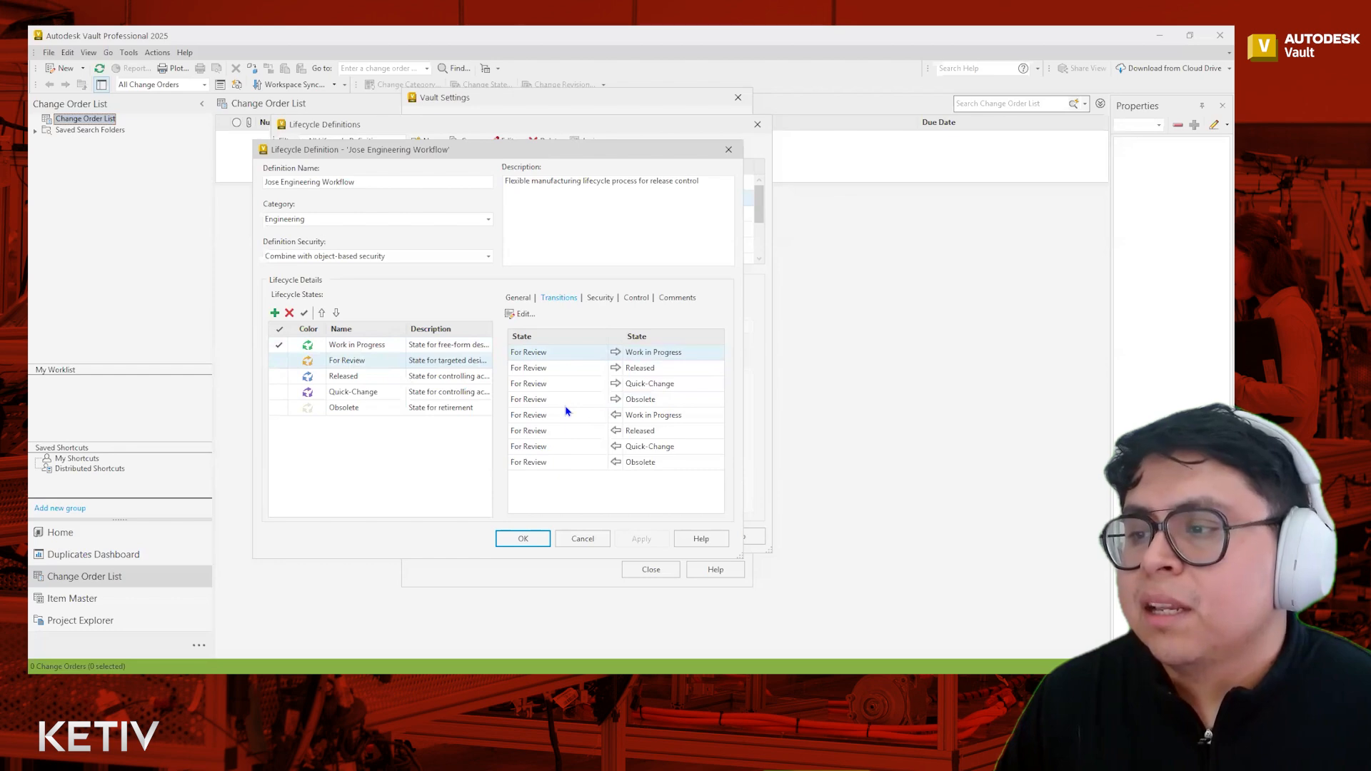
left_click(350, 377)
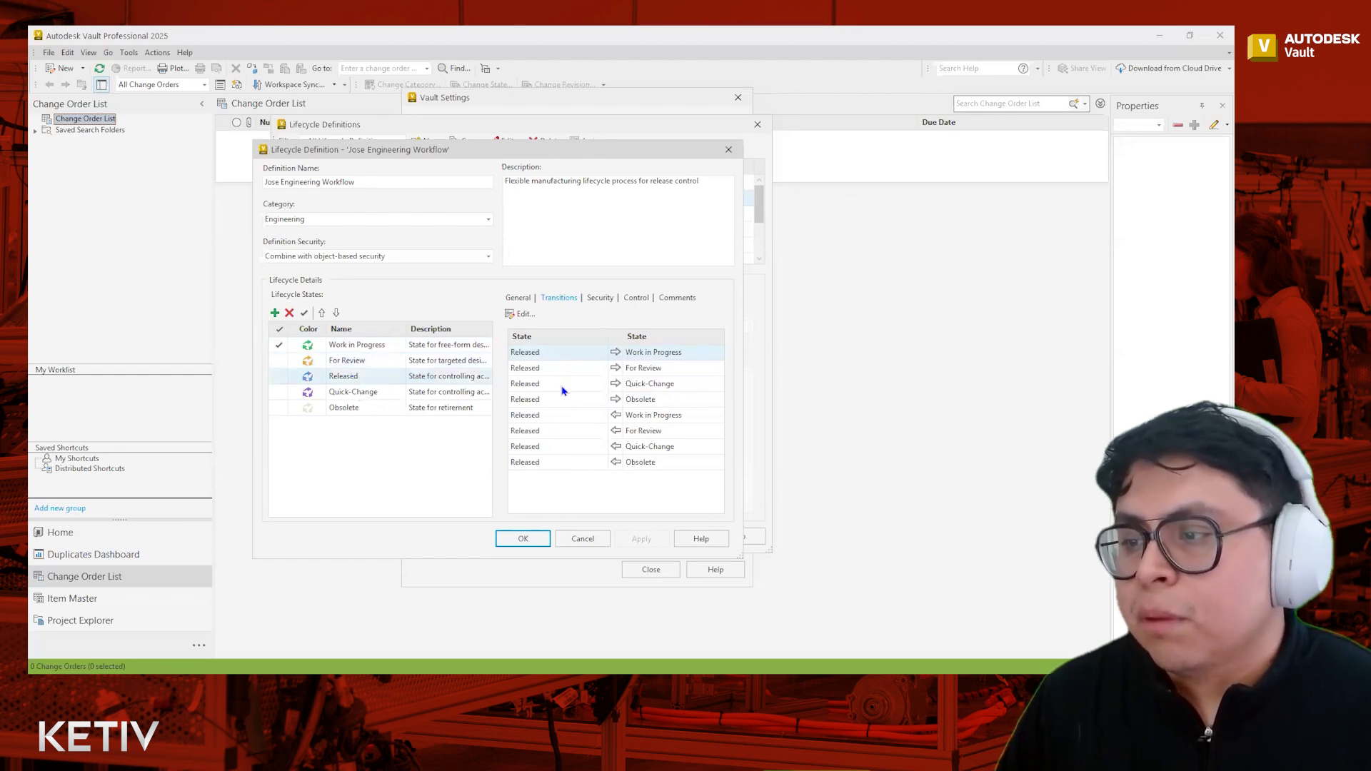
left_click(362, 392)
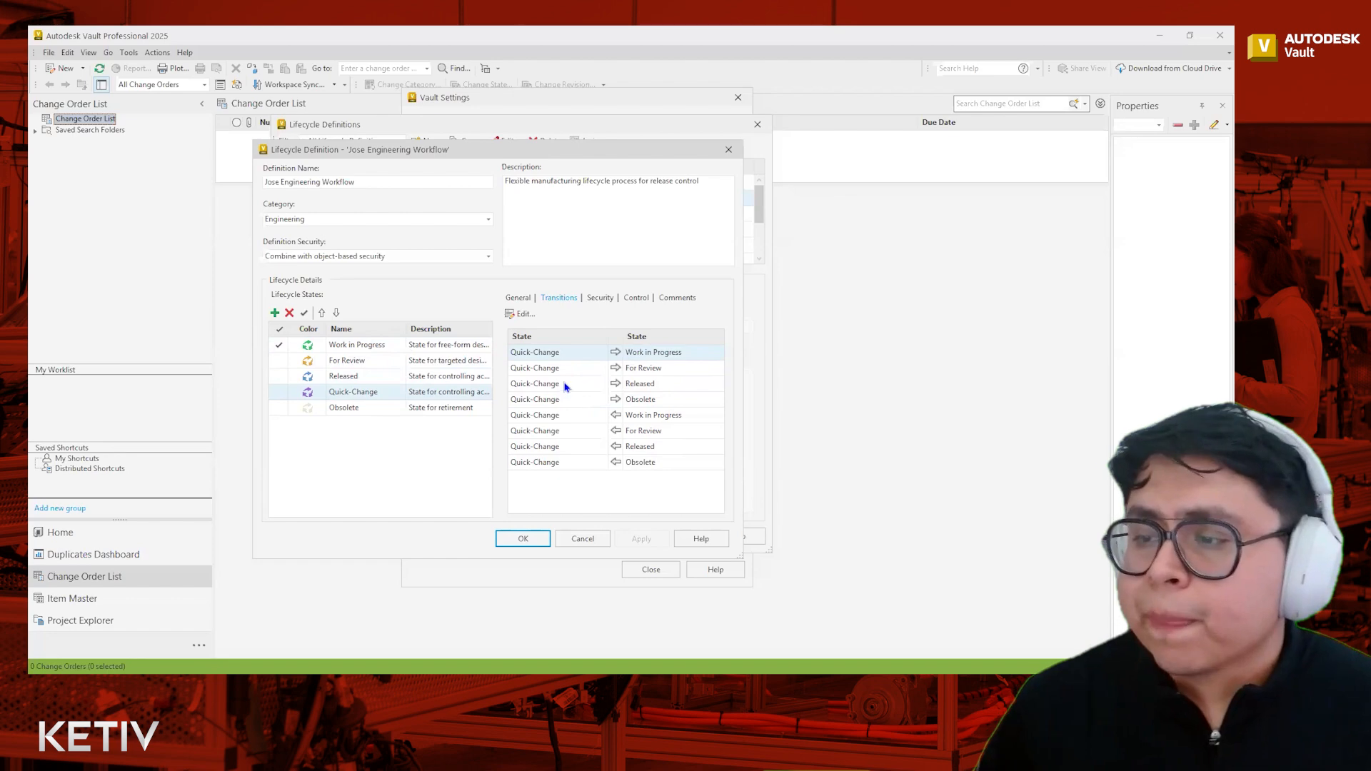
Review the state-based security permissions of the Quick-Change and Work in Progress states
left_click(608, 299)
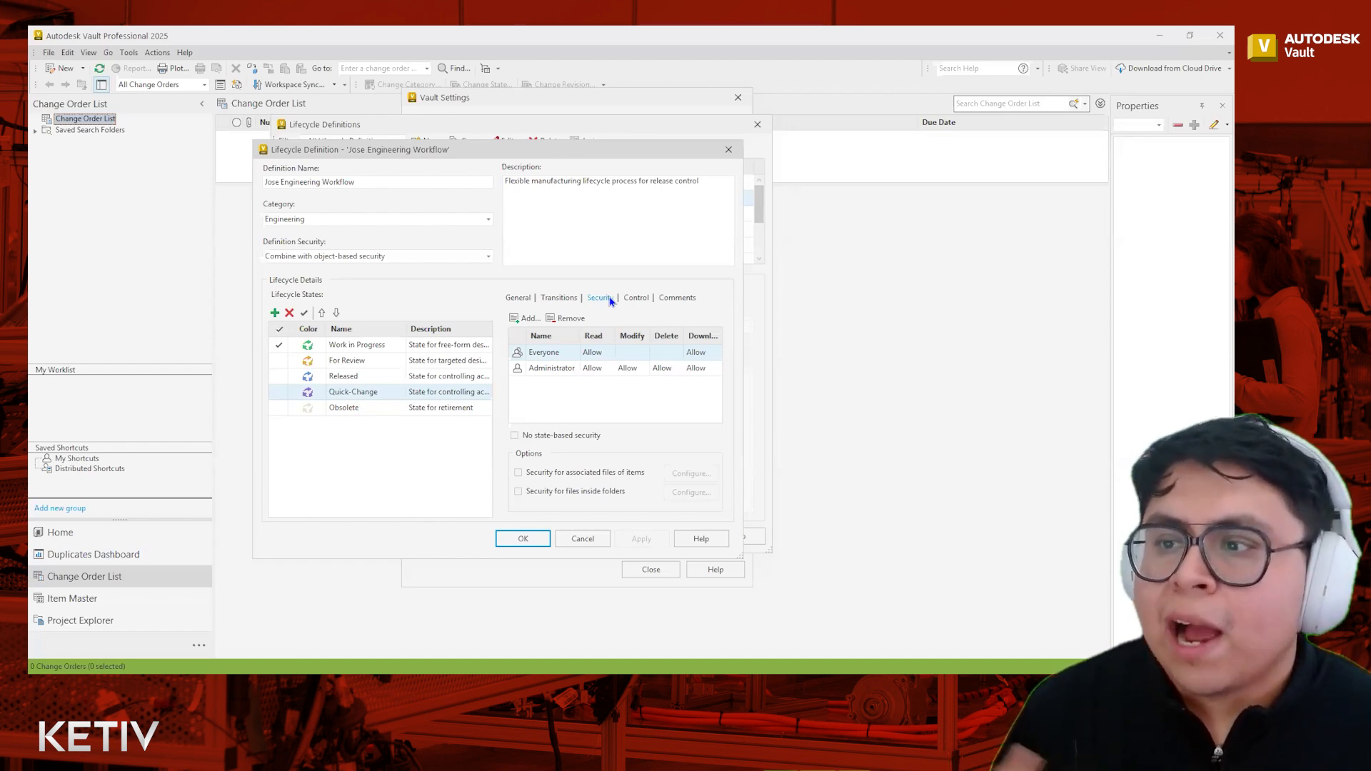
left_click(364, 346)
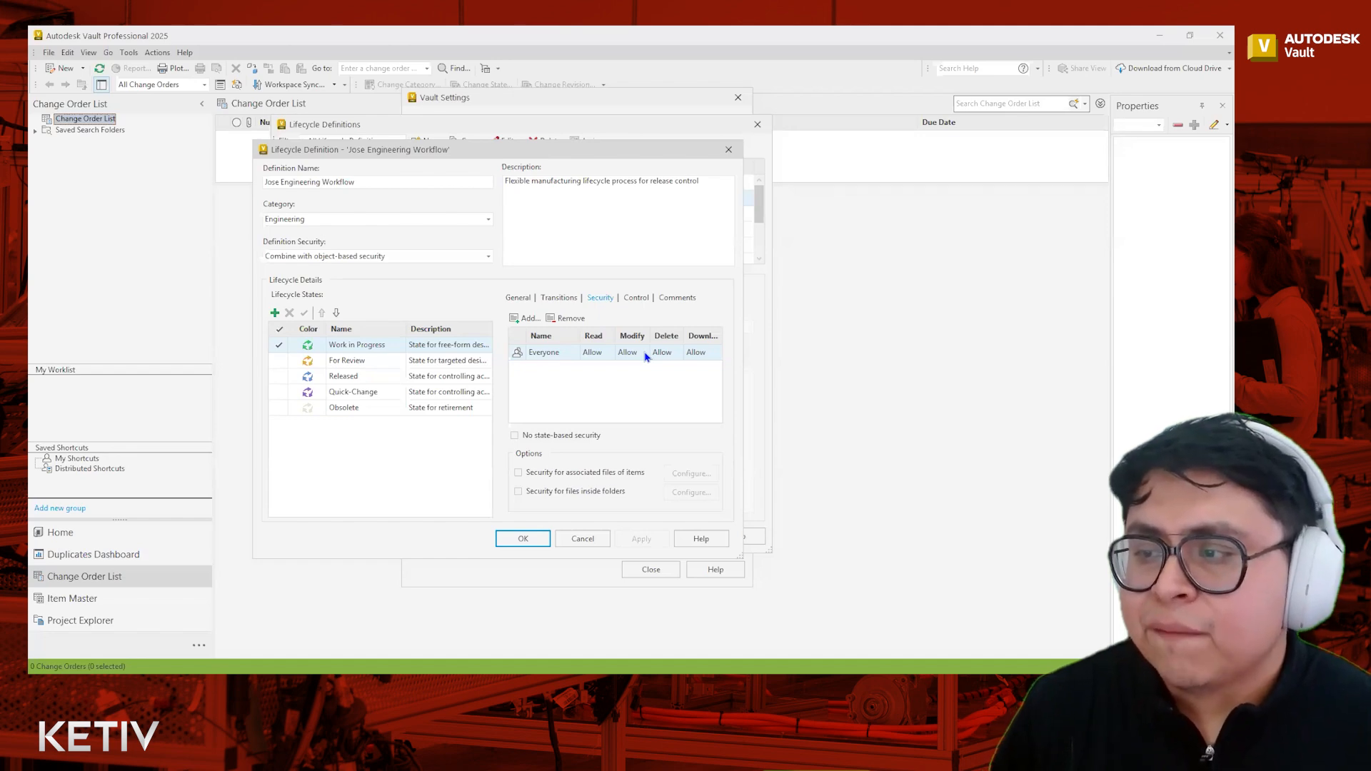
Set the Delete permission of Everyone to blank in the Work in Progress state's security
left_click(710, 358)
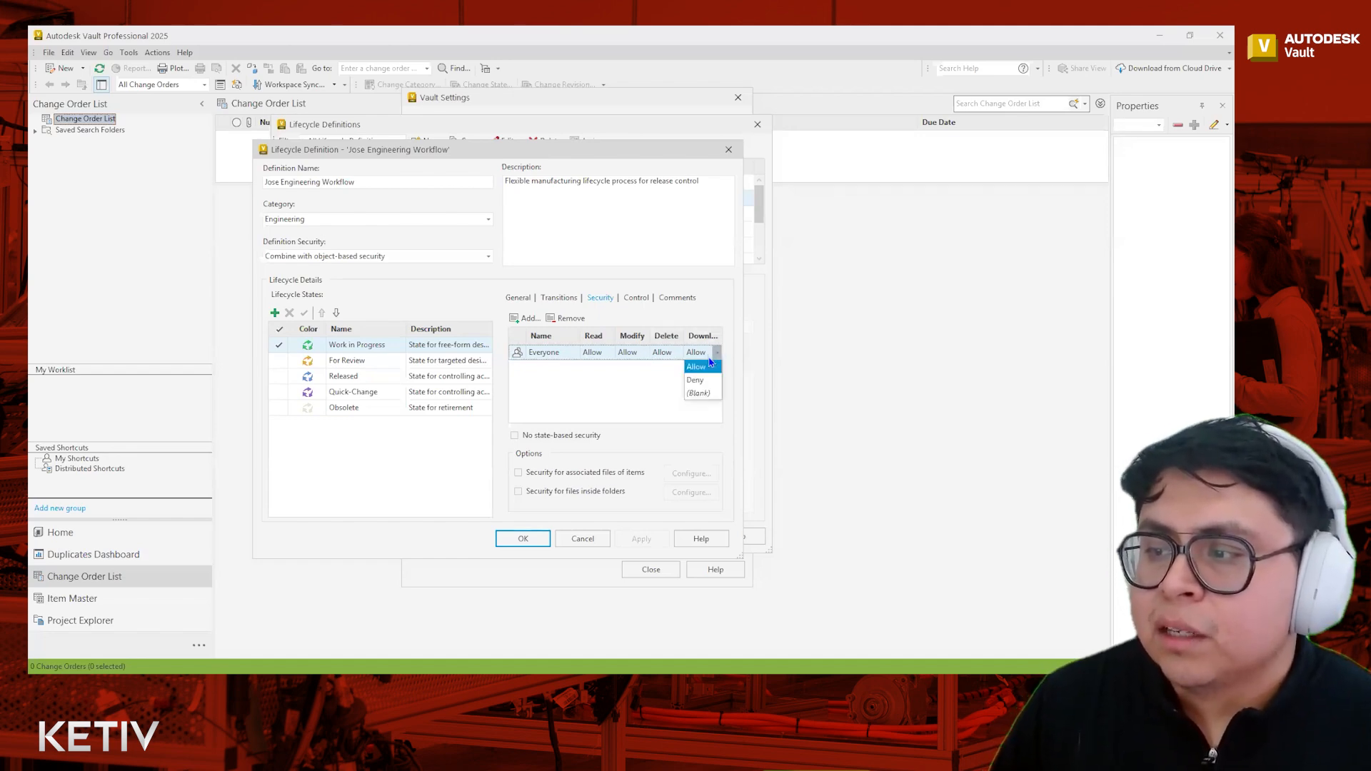
left_click(672, 361)
left_click(673, 361)
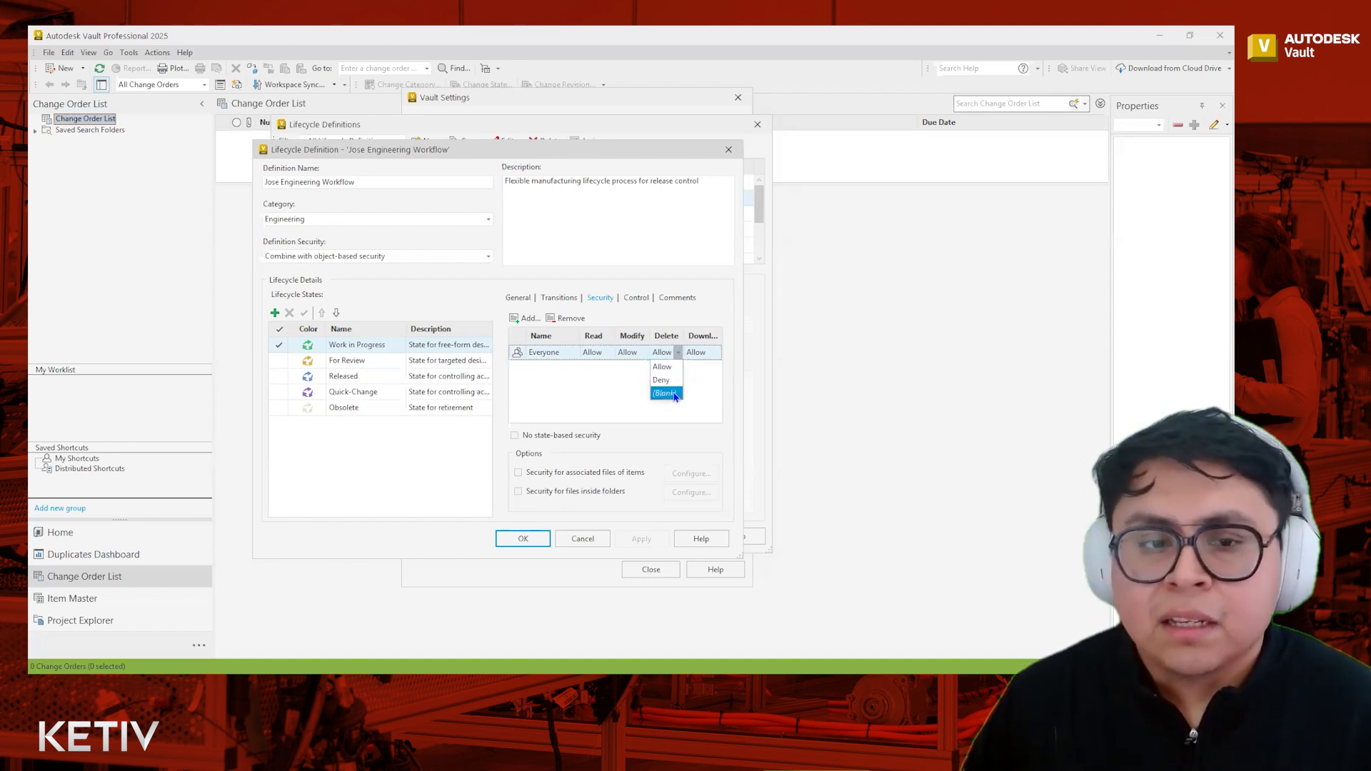
left_click(665, 394)
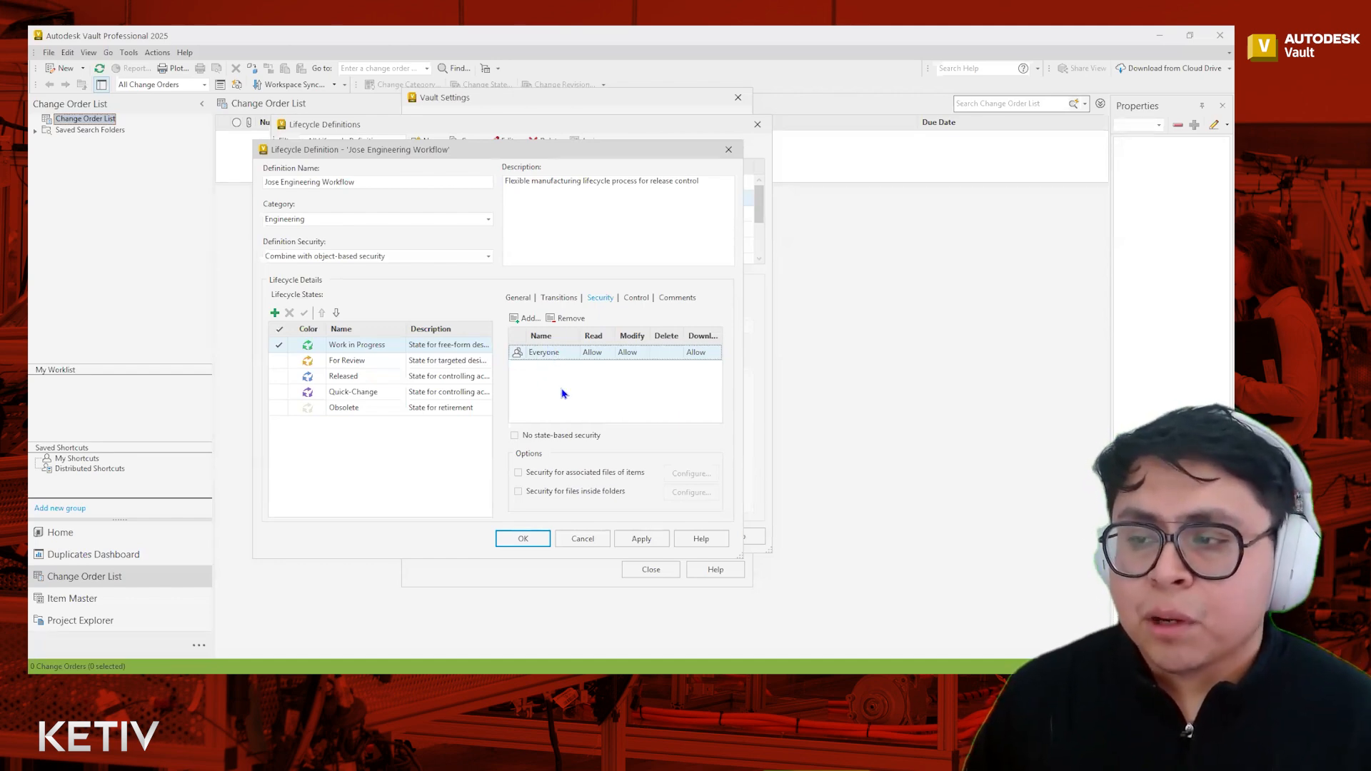
Remove Everyone from the For Review state's security list
left_click(366, 364)
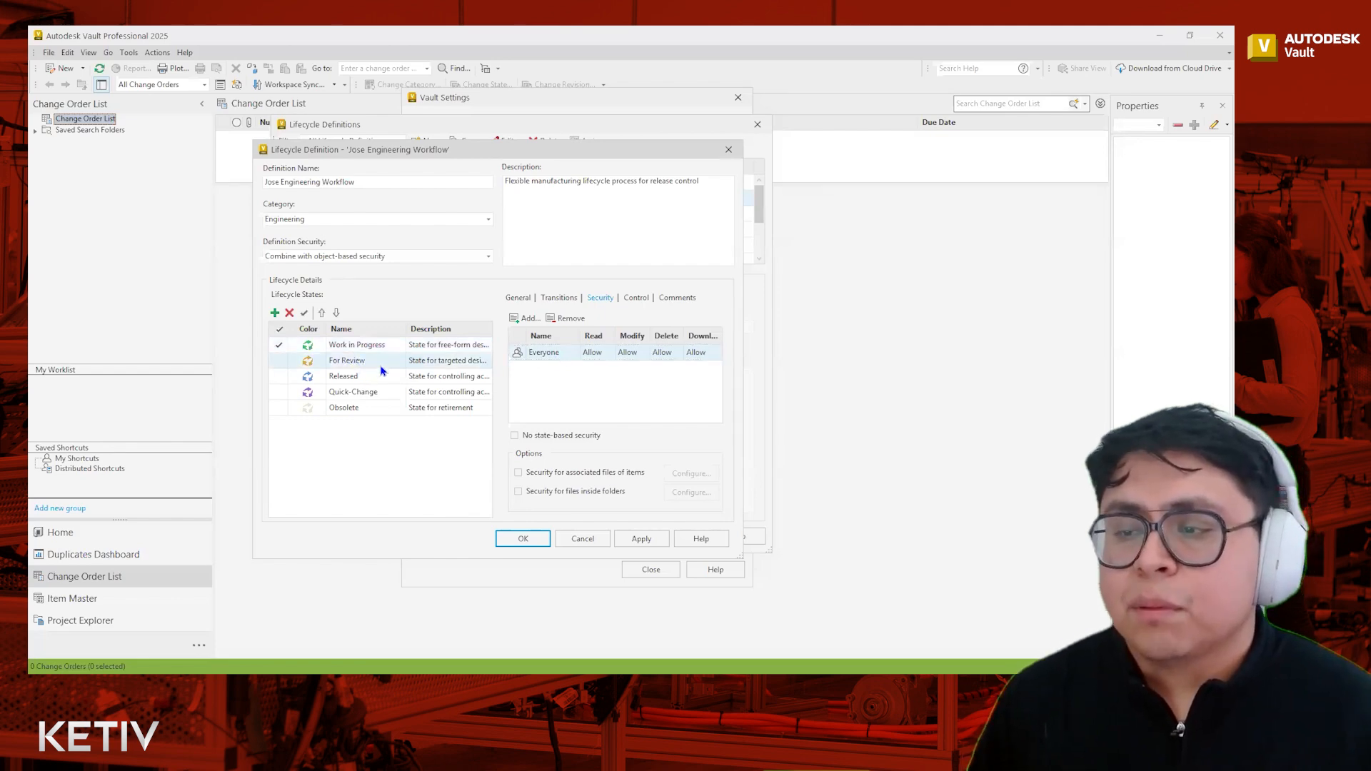
left_click(554, 357)
left_click(568, 318)
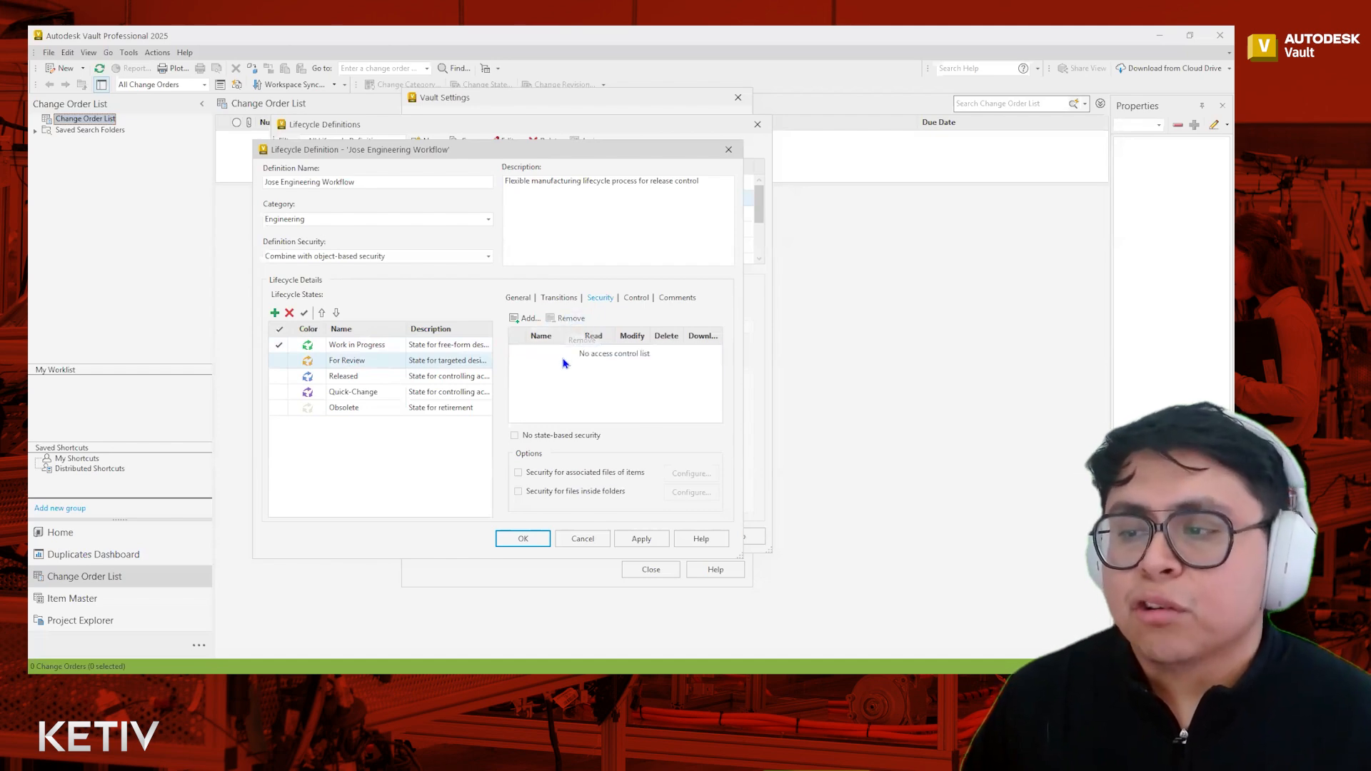
Add the Administrators, Read Only and Engineering groups to the For Review state's security list
left_click(527, 320)
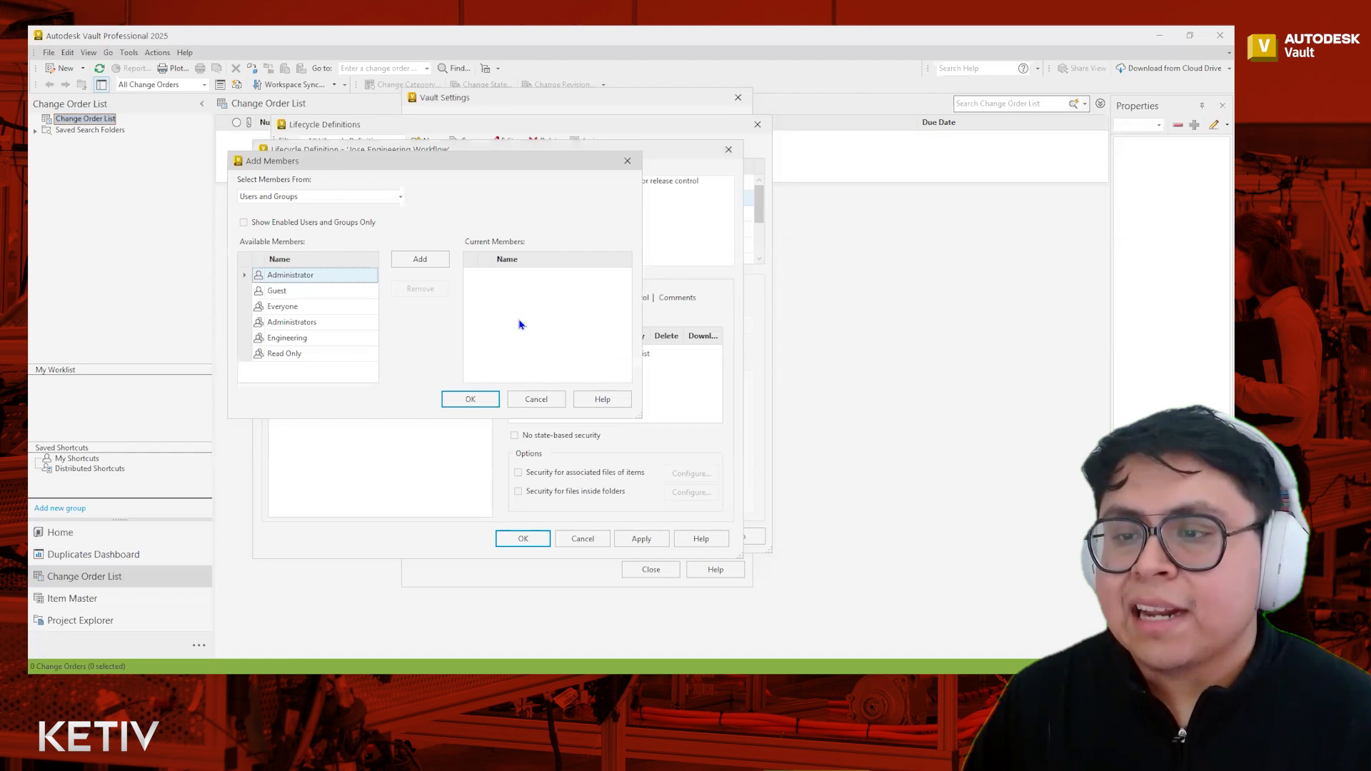
left_click(293, 323)
left_click(293, 354, "ctrl")
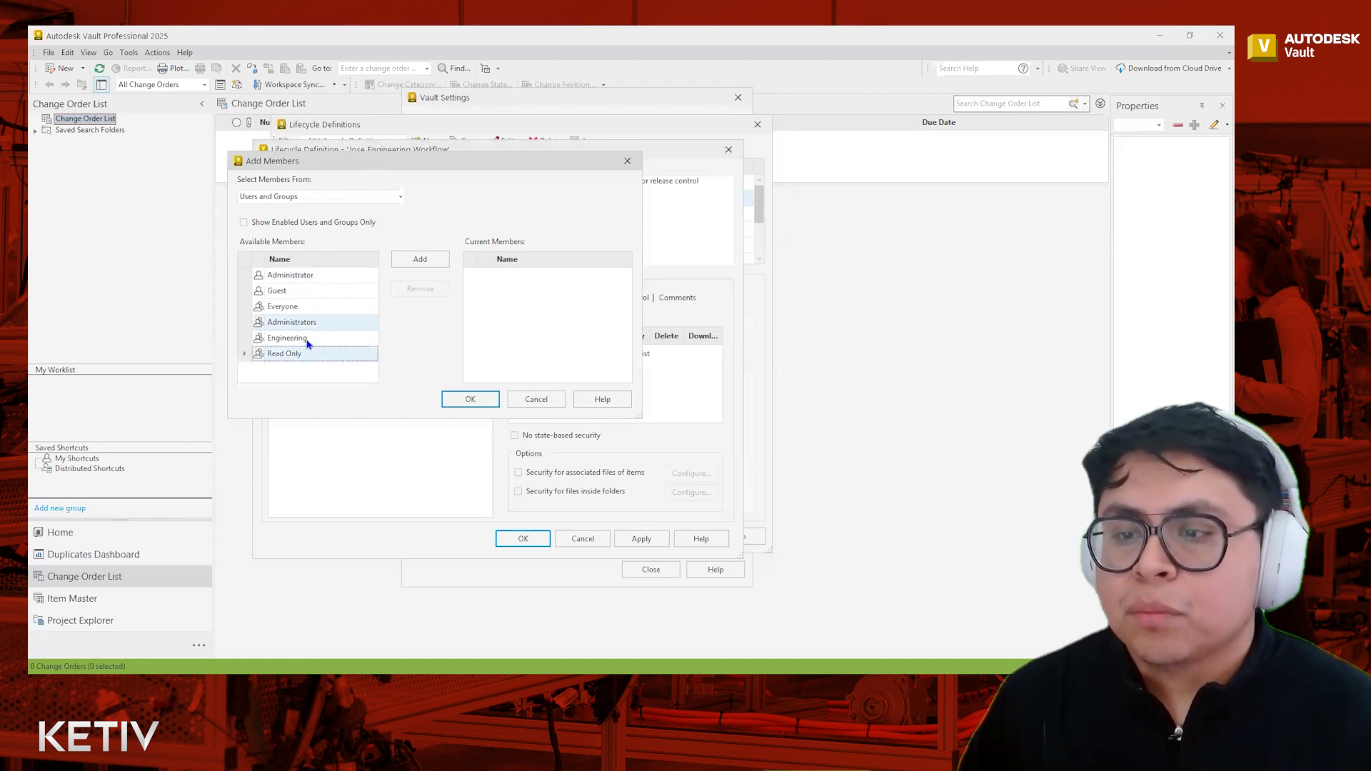
left_click(313, 339, "ctrl")
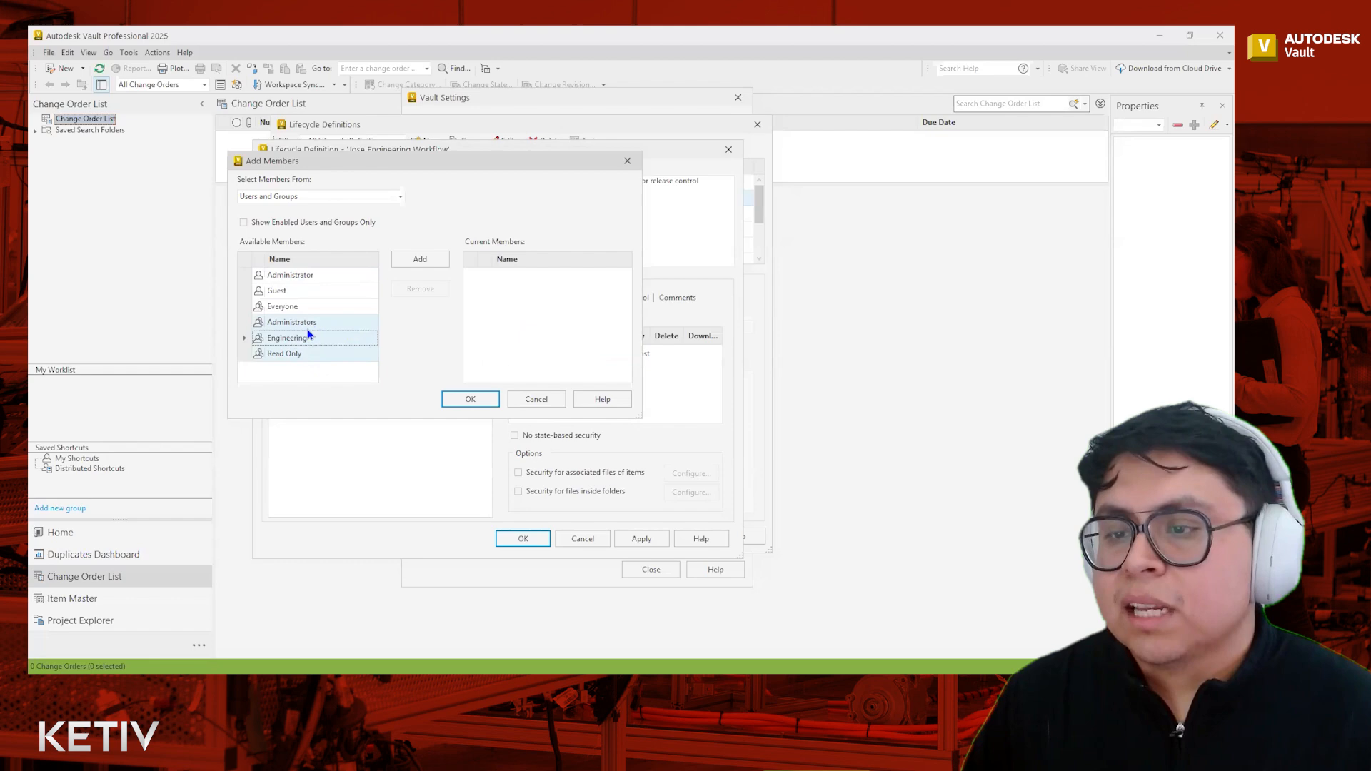
left_click(428, 264)
left_click(470, 400)
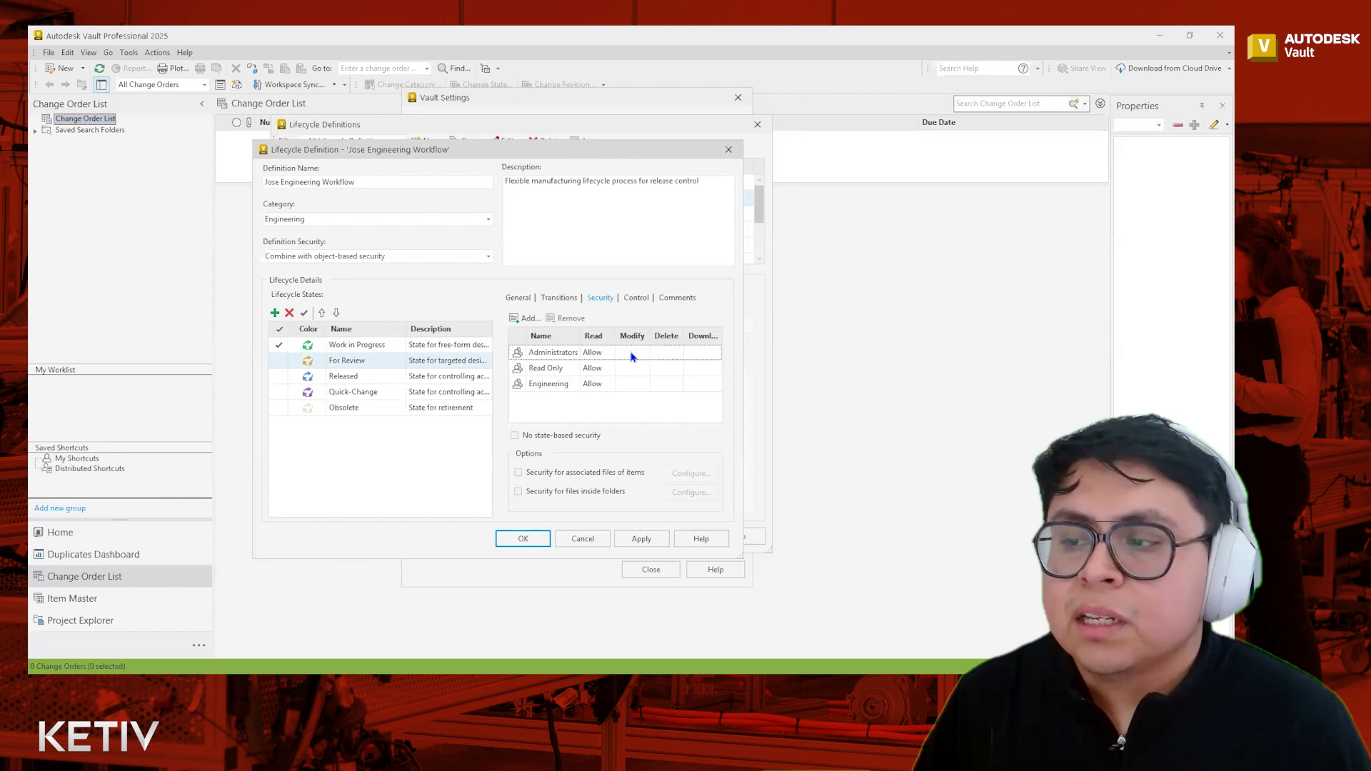
Allow the Administrators group to modify, delete and download in the For Review state
left_click(629, 353)
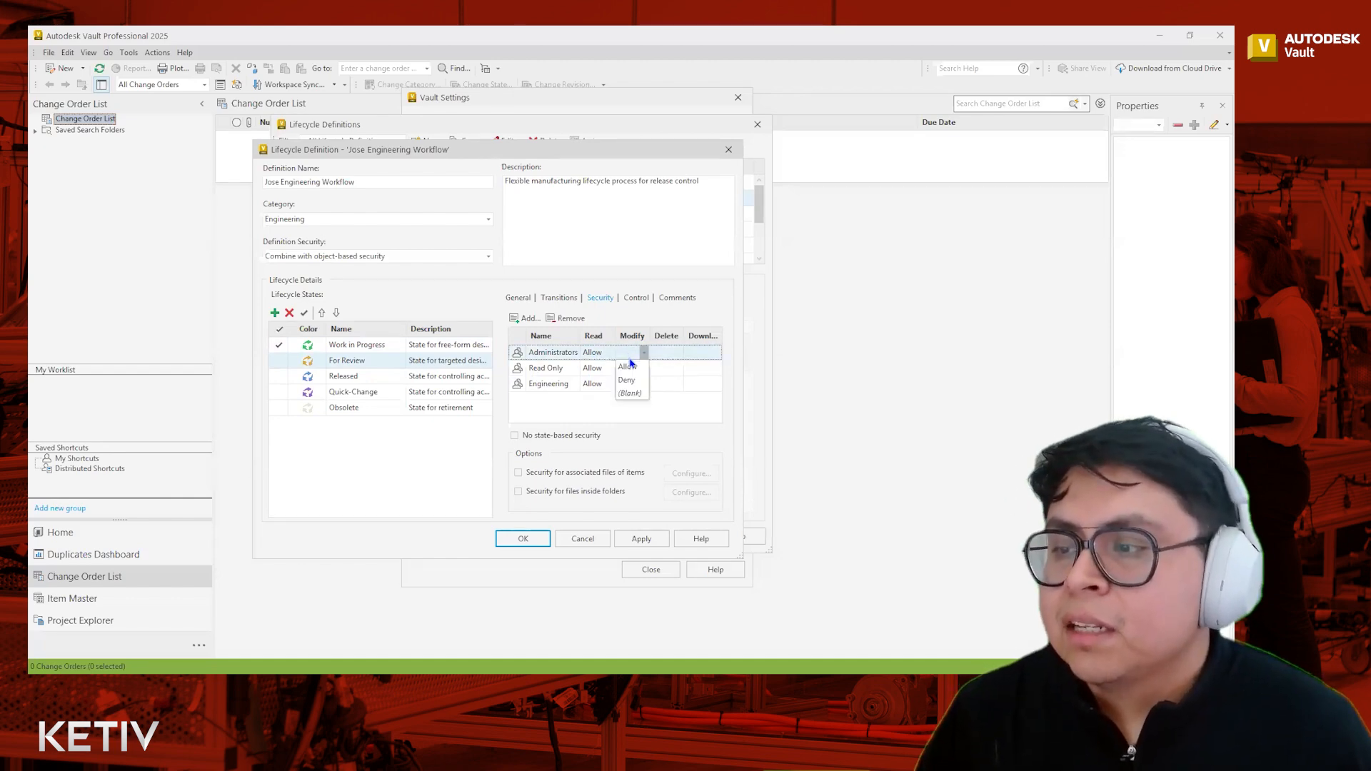
left_click(628, 367)
left_click(673, 354)
left_click(685, 365)
left_click(707, 355)
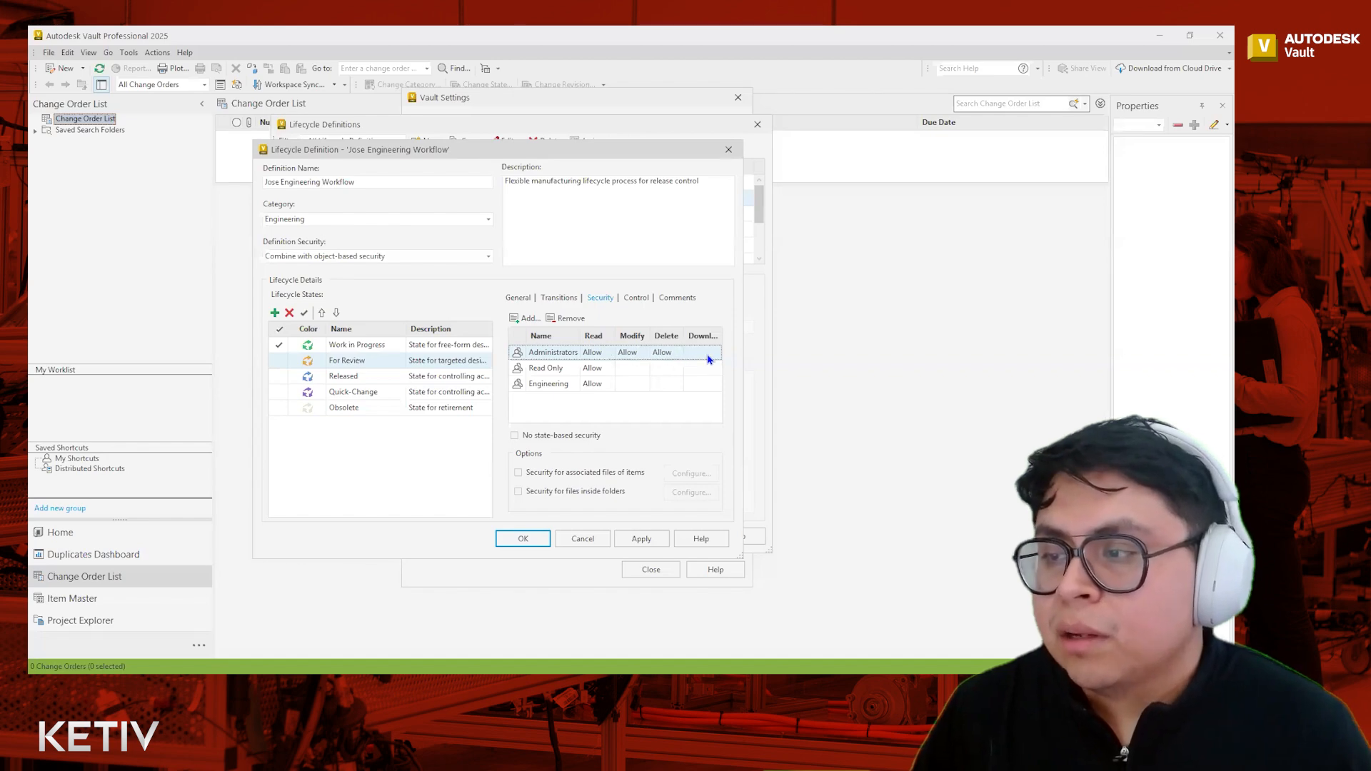
left_click(694, 370)
left_click(694, 370)
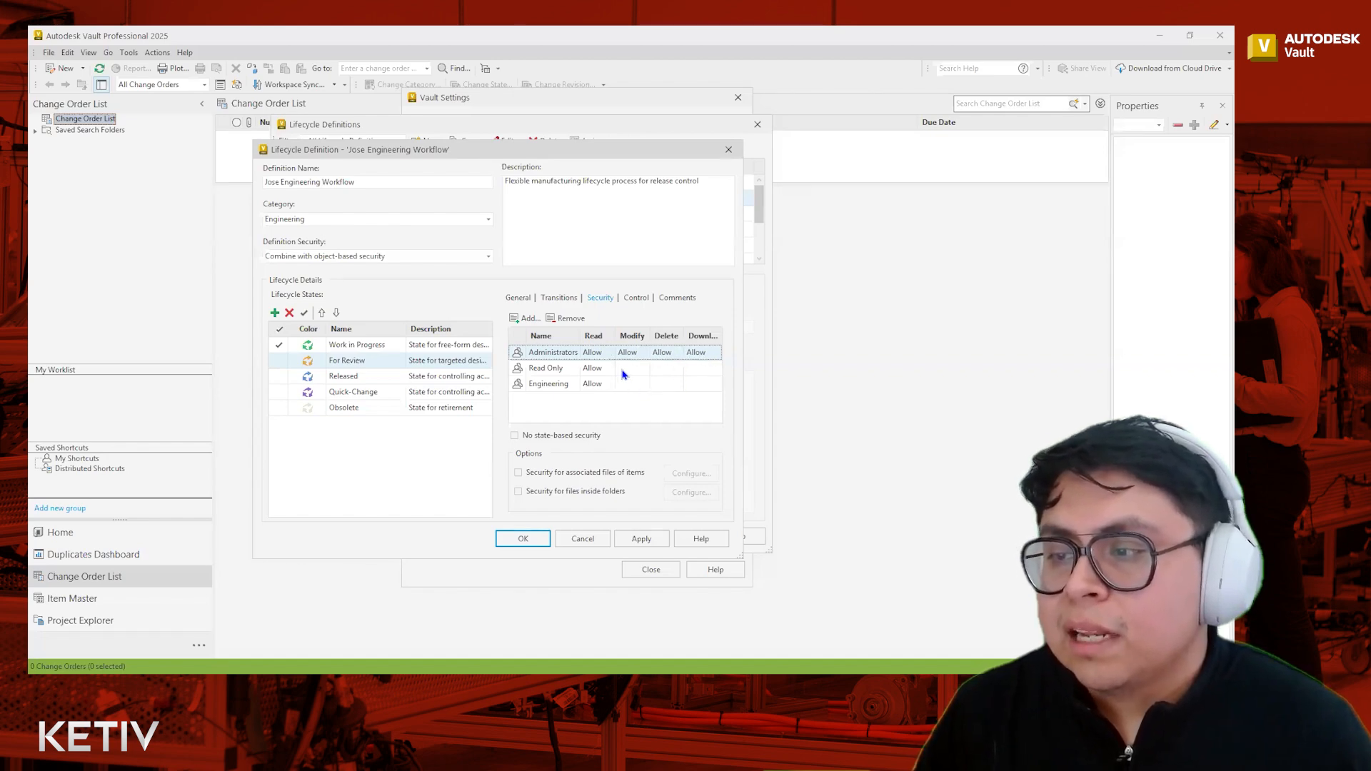
Set the Read Only group's Read permission to Deny in the For Review state
left_click(623, 369)
left_click(622, 371)
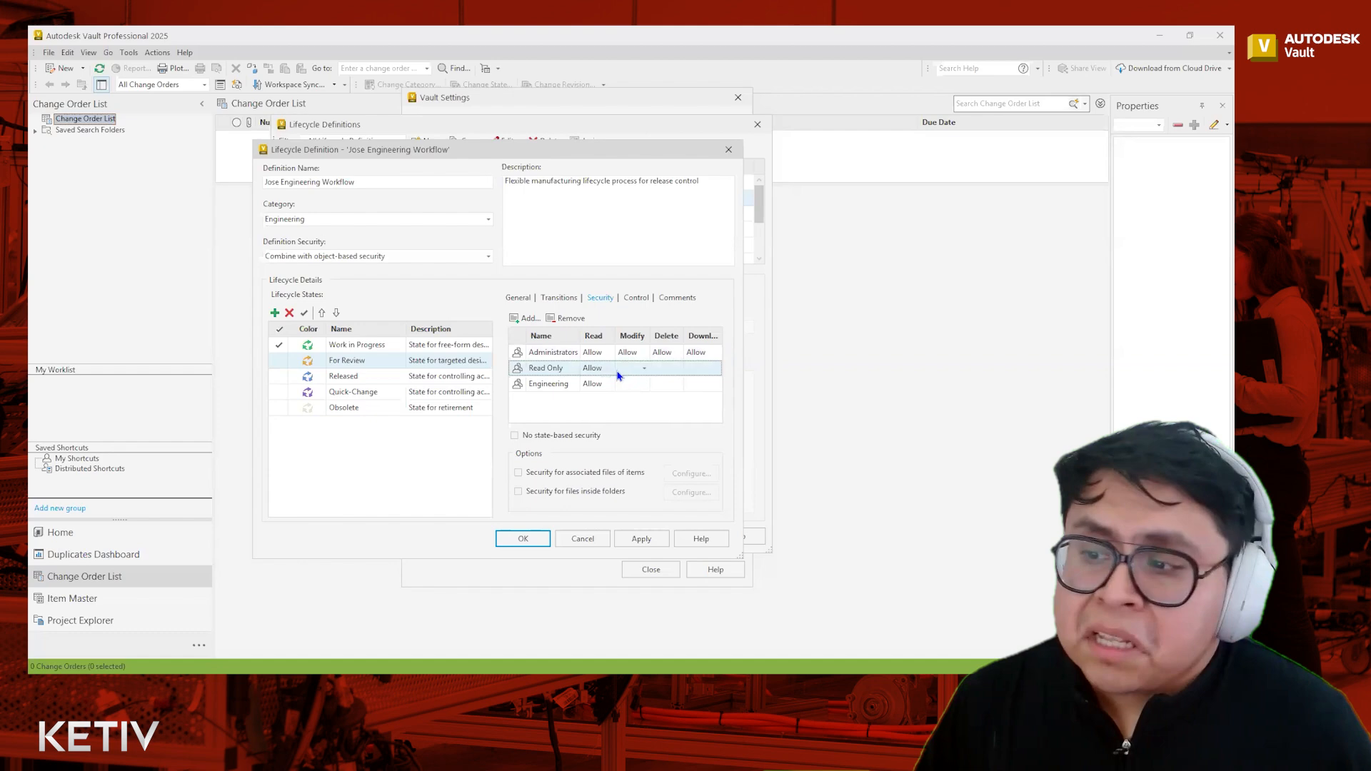
left_click(611, 371)
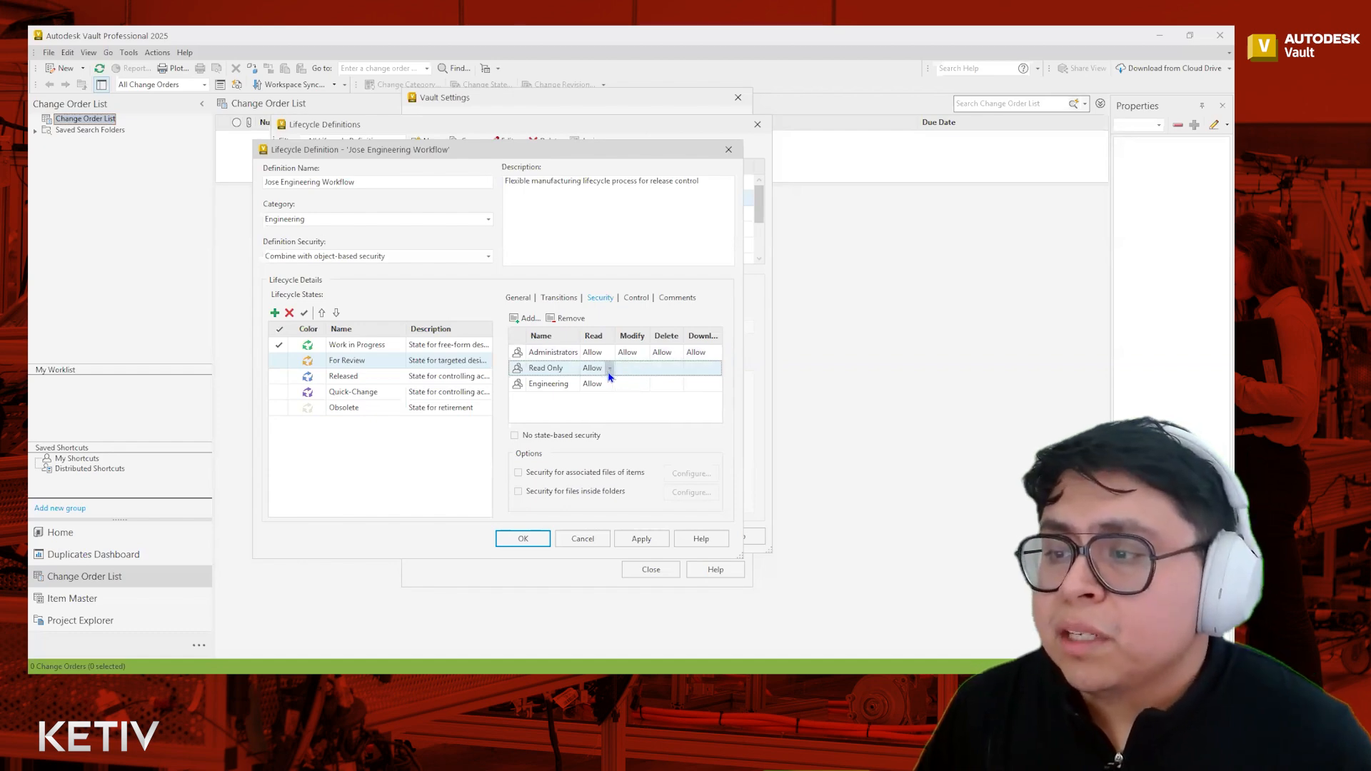
left_click(610, 372)
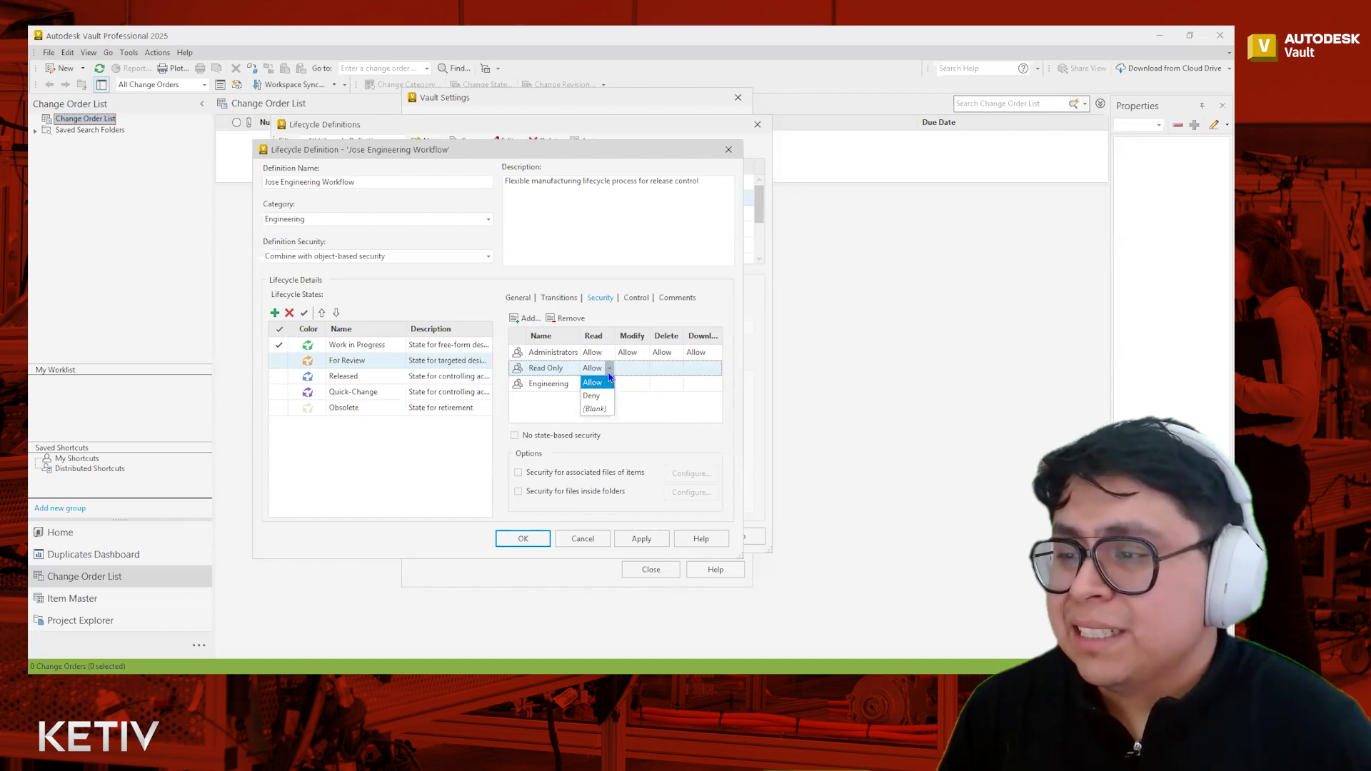
left_click(594, 395)
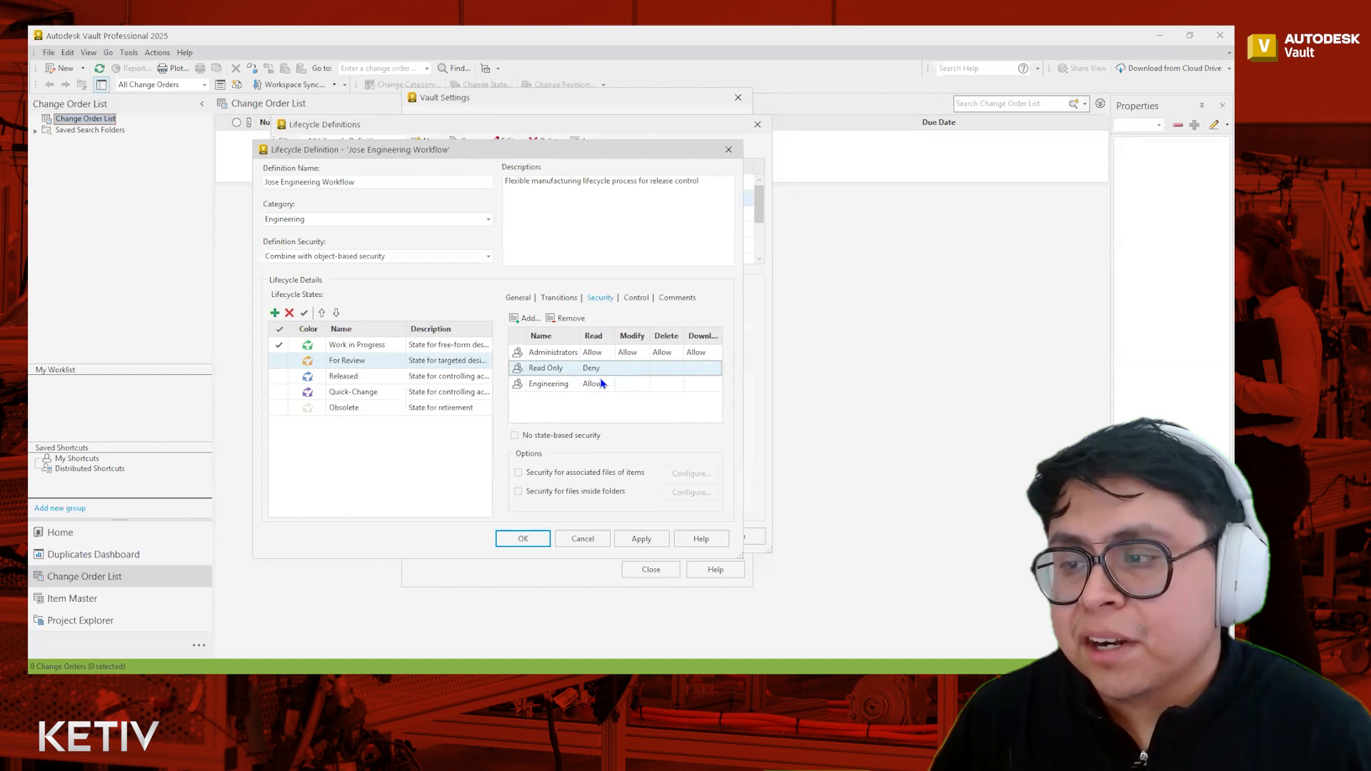
For the For Review state, allow Engineering to modify and download, and enable security for associated files of items and files inside folders
left_click(647, 386)
left_click(645, 386)
left_click(645, 387)
left_click(633, 397)
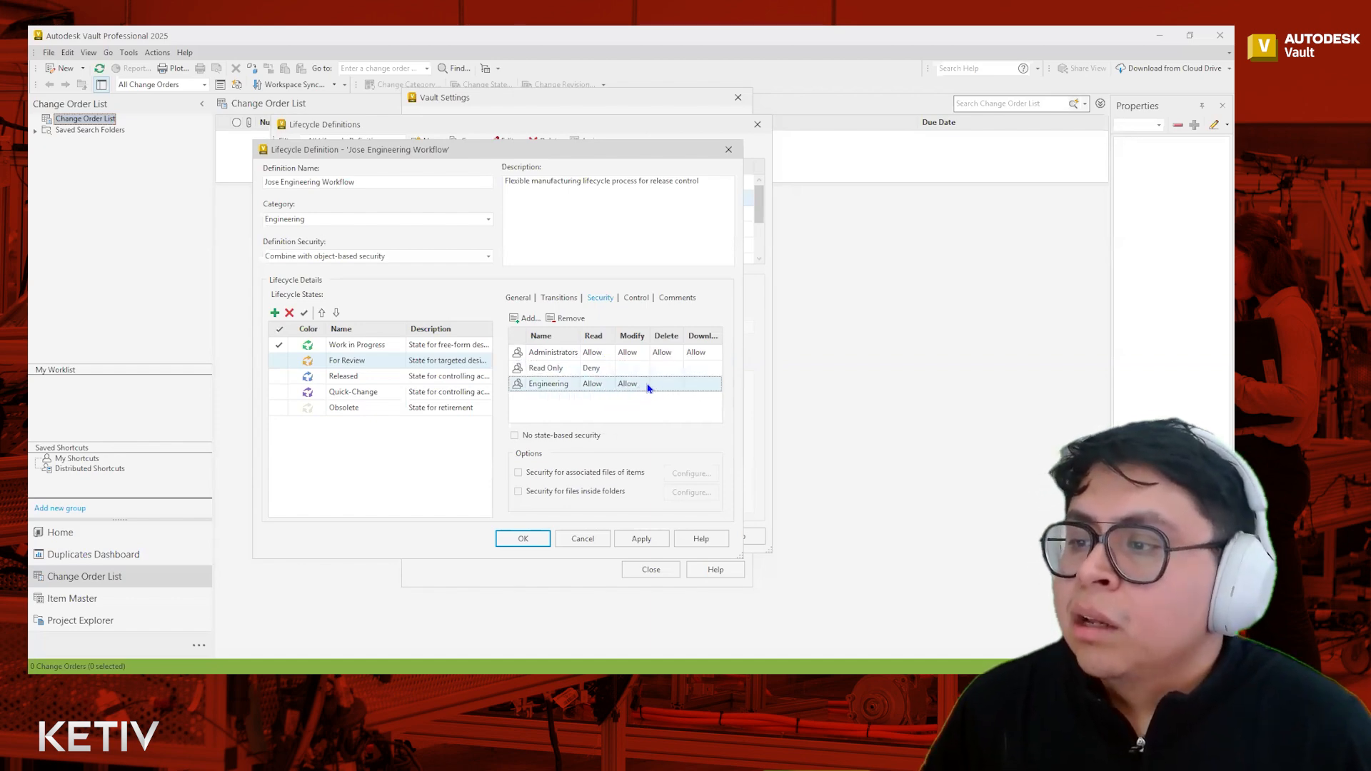
left_click(710, 385)
left_click(689, 386)
left_click(689, 399)
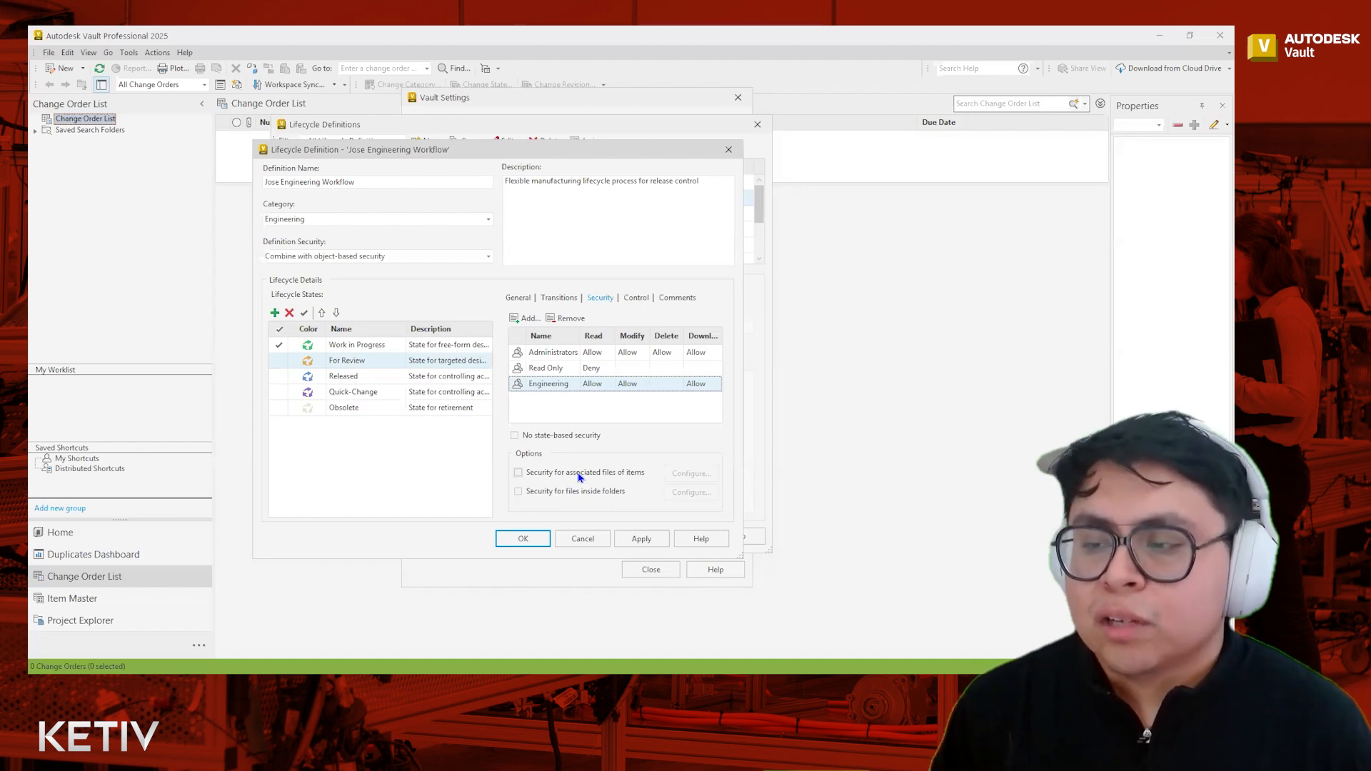
left_click(520, 473)
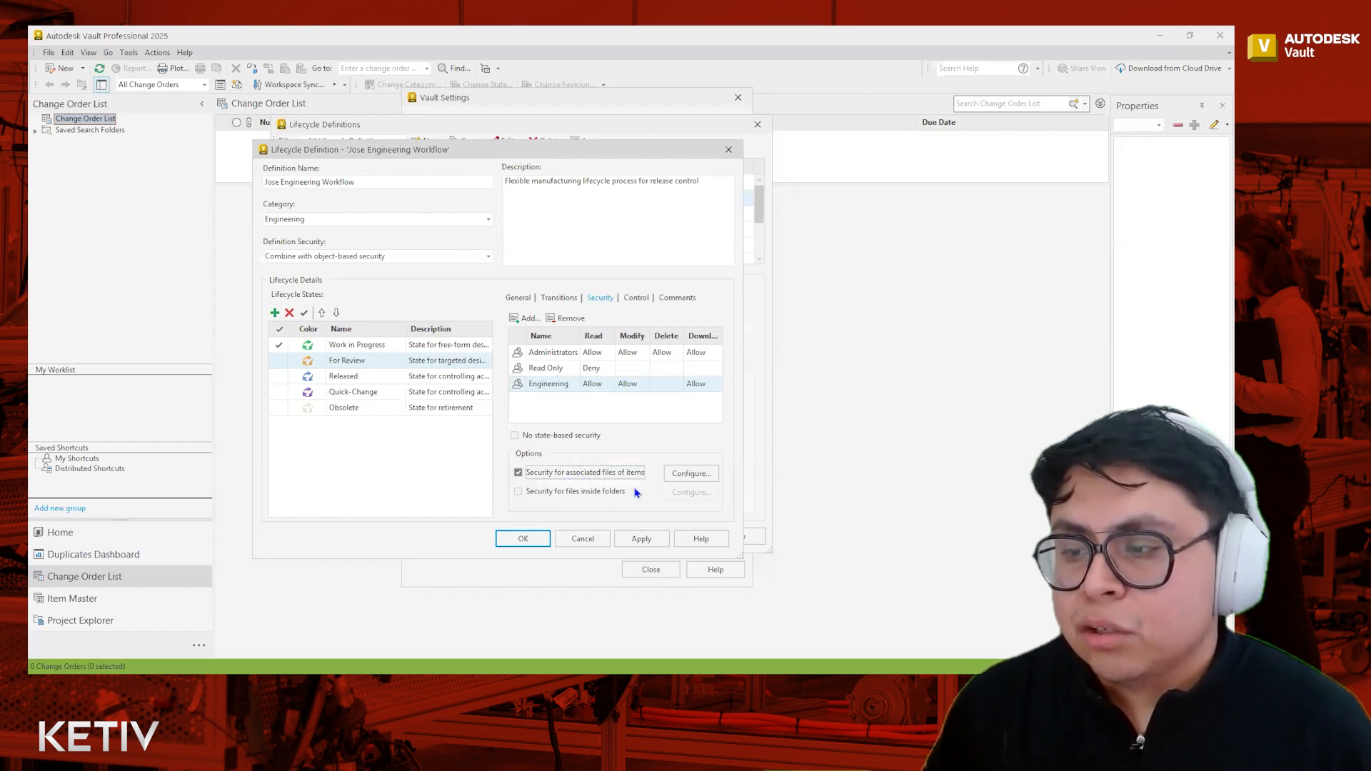
left_click(518, 491)
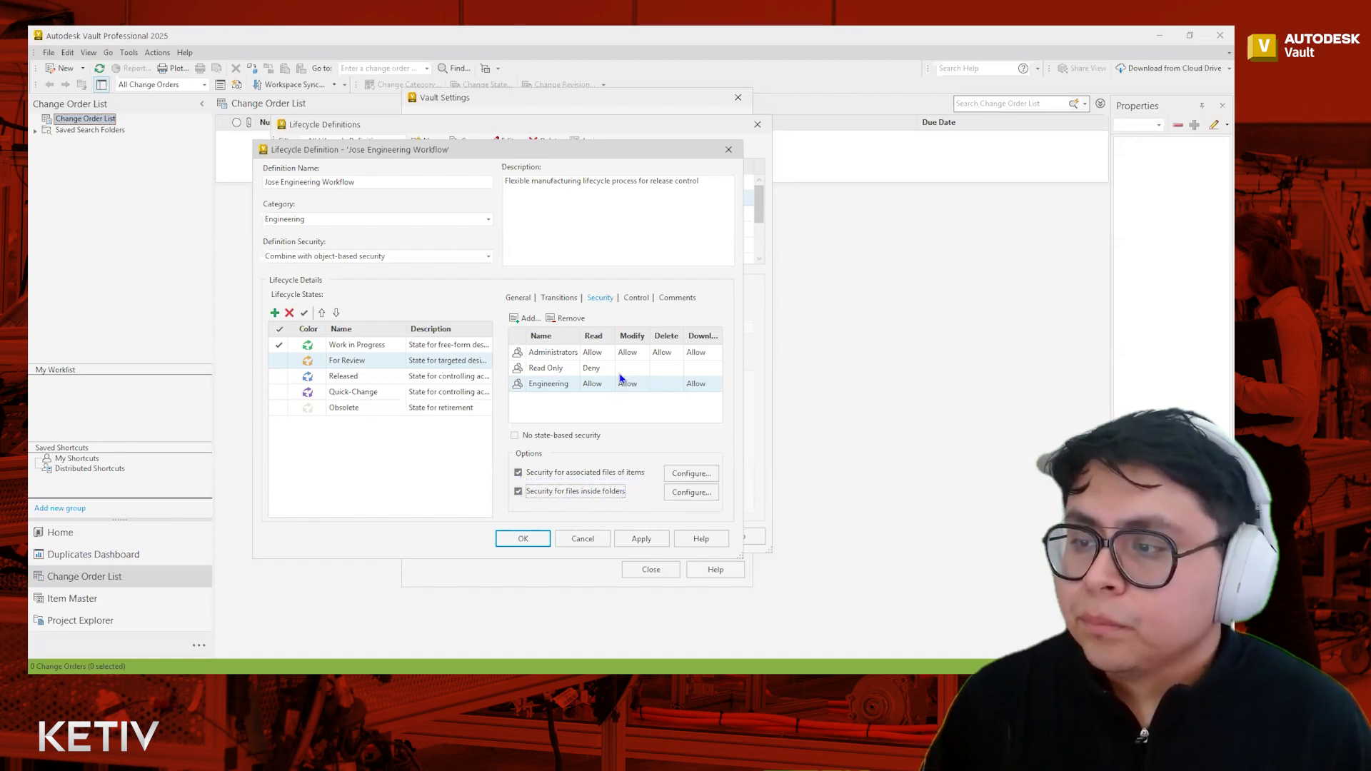
Review the control settings of the Work in Progress, Released and Obsolete states, including their Released and Obsolete designations
left_click(359, 348)
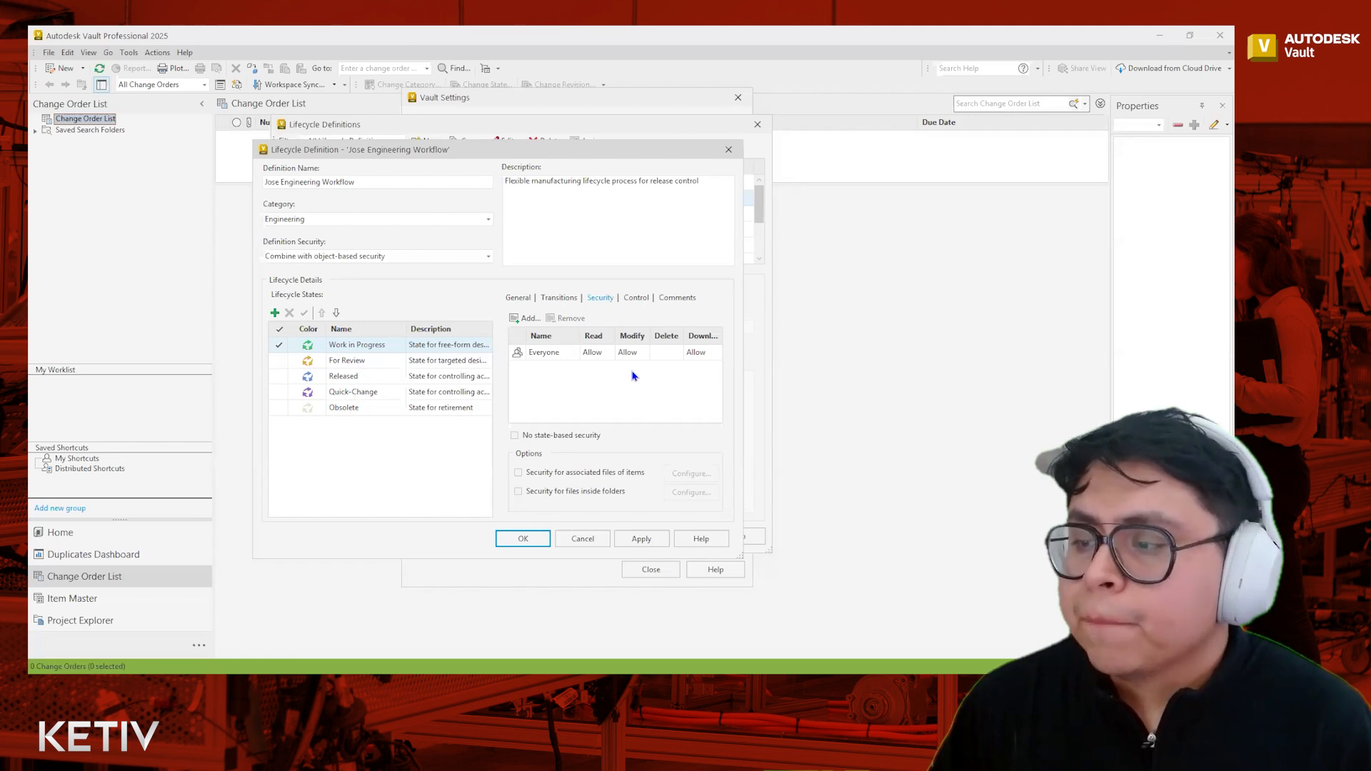
left_click(631, 298)
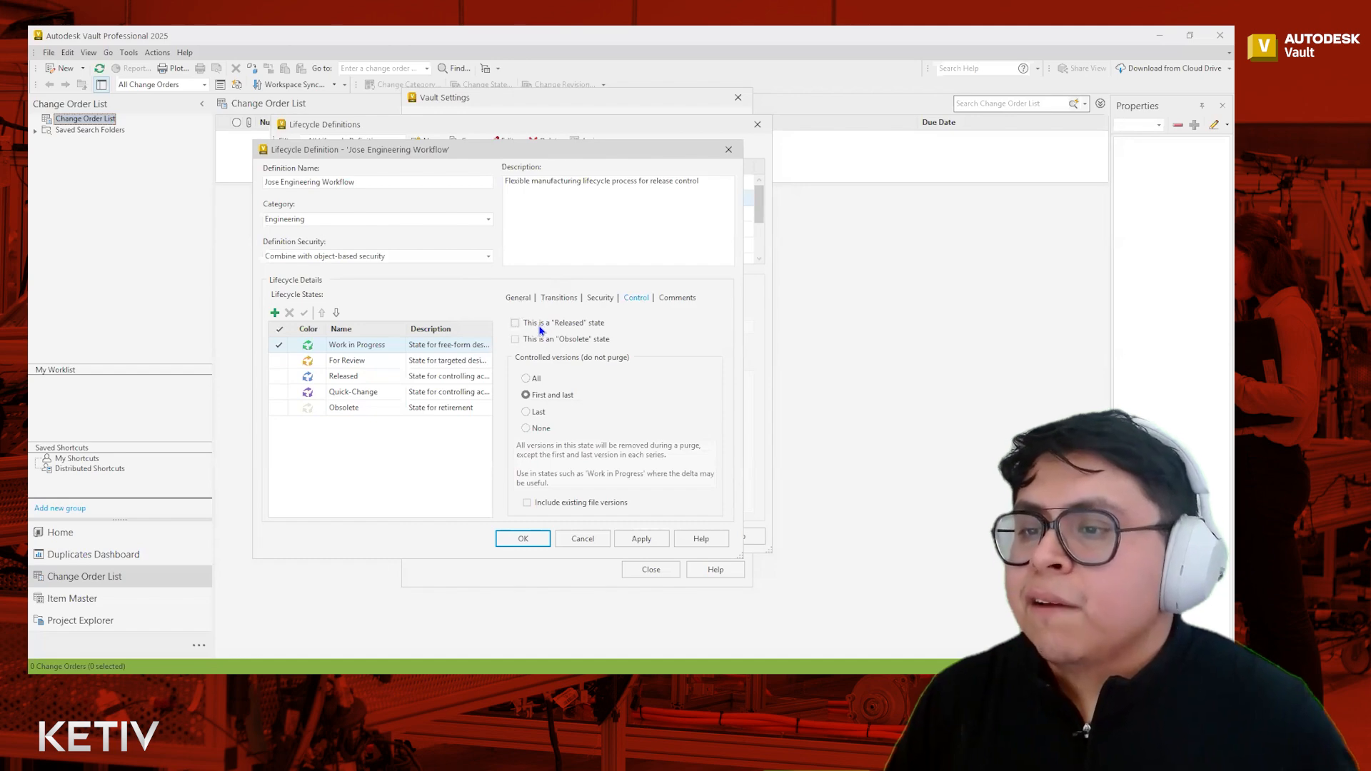
left_click(360, 379)
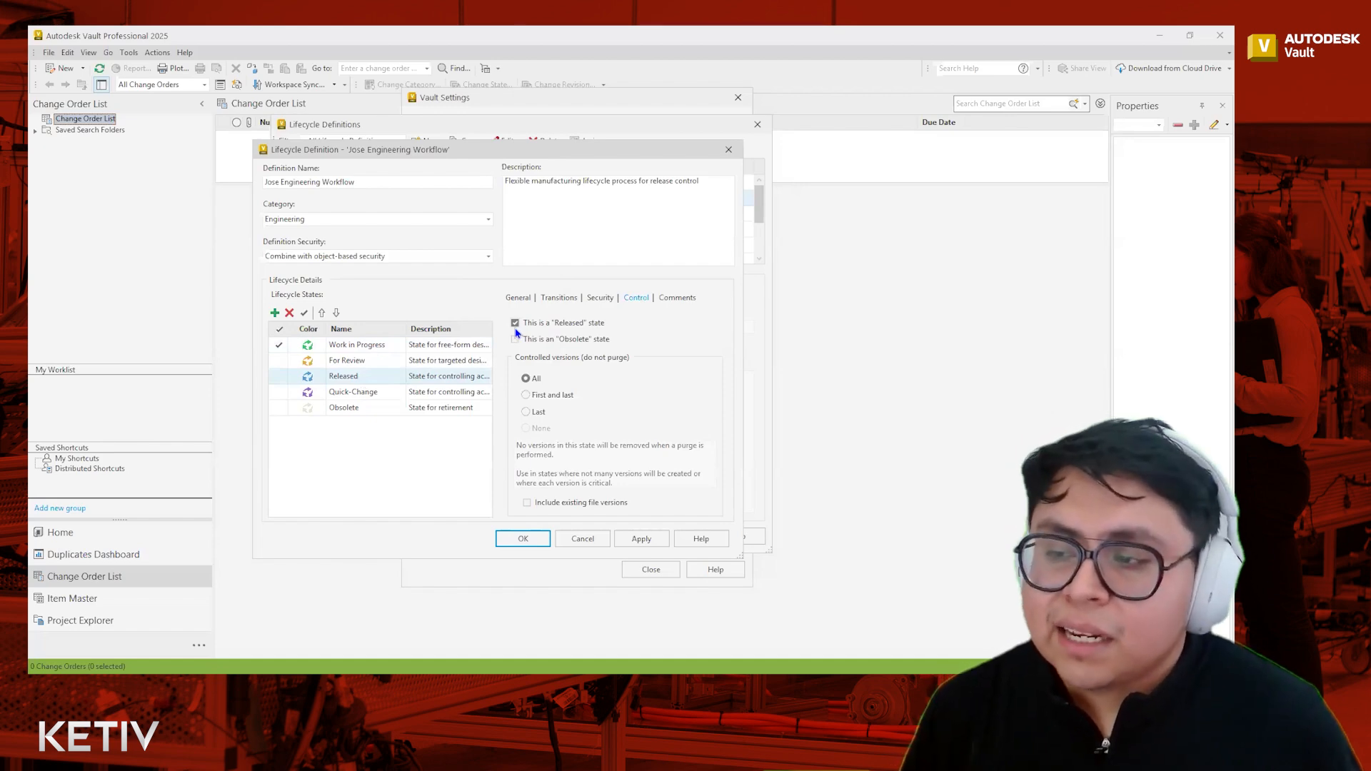
left_click(350, 409)
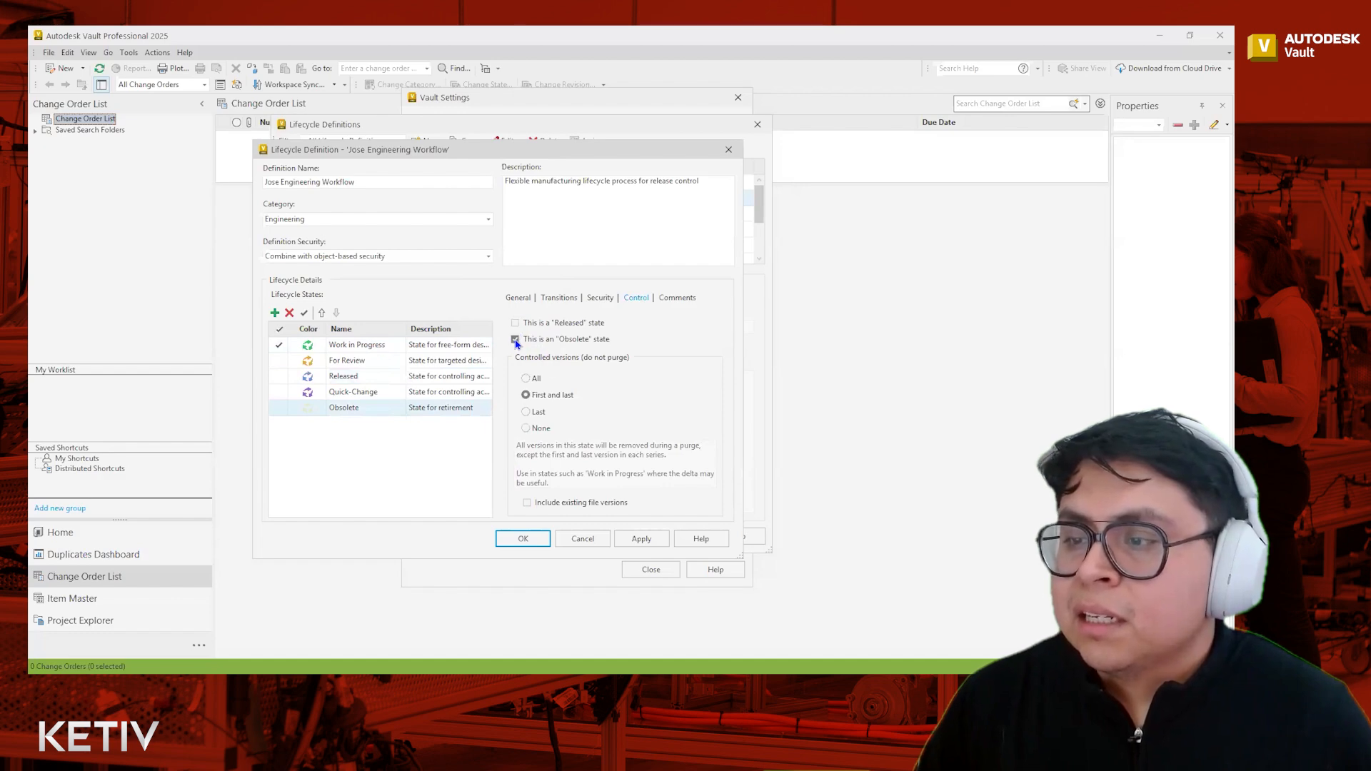
Set the Released state's controlled versions, which are not purged, to Last
left_click(359, 378)
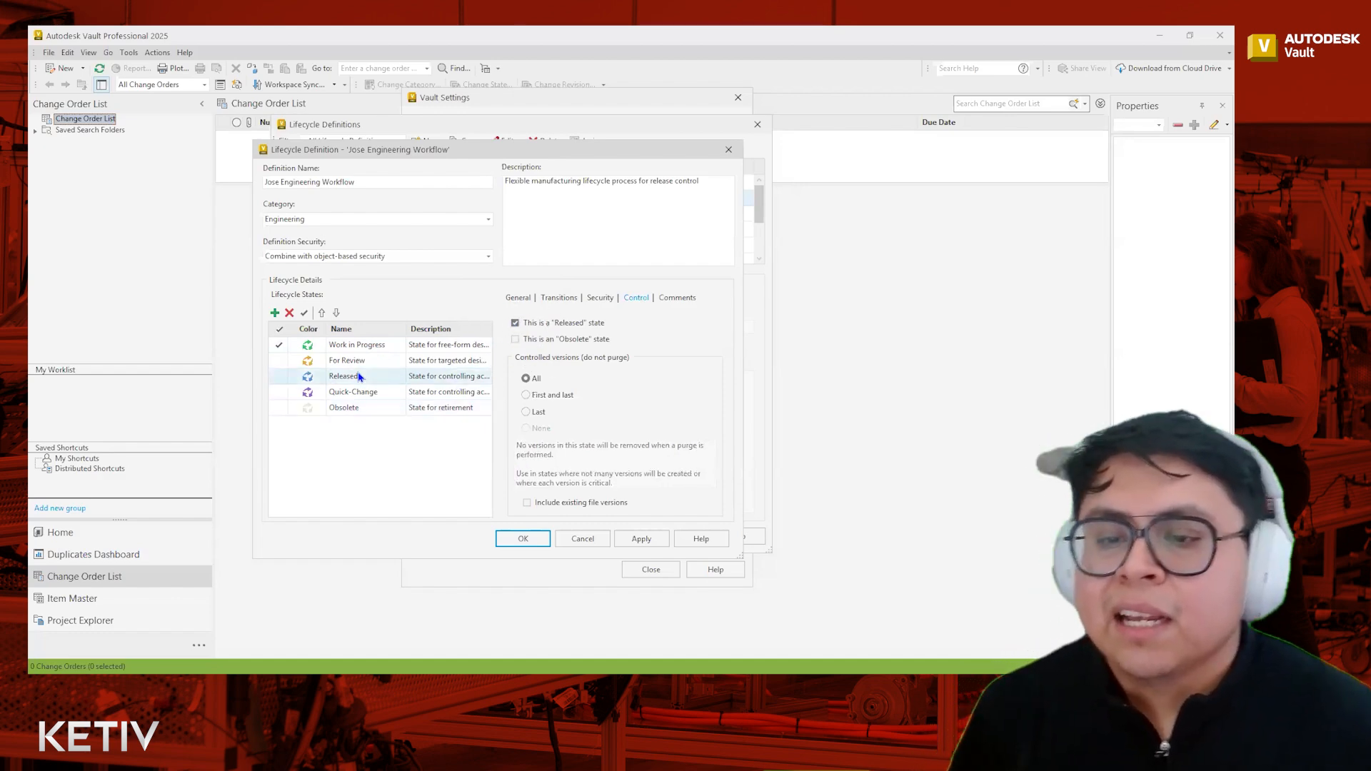
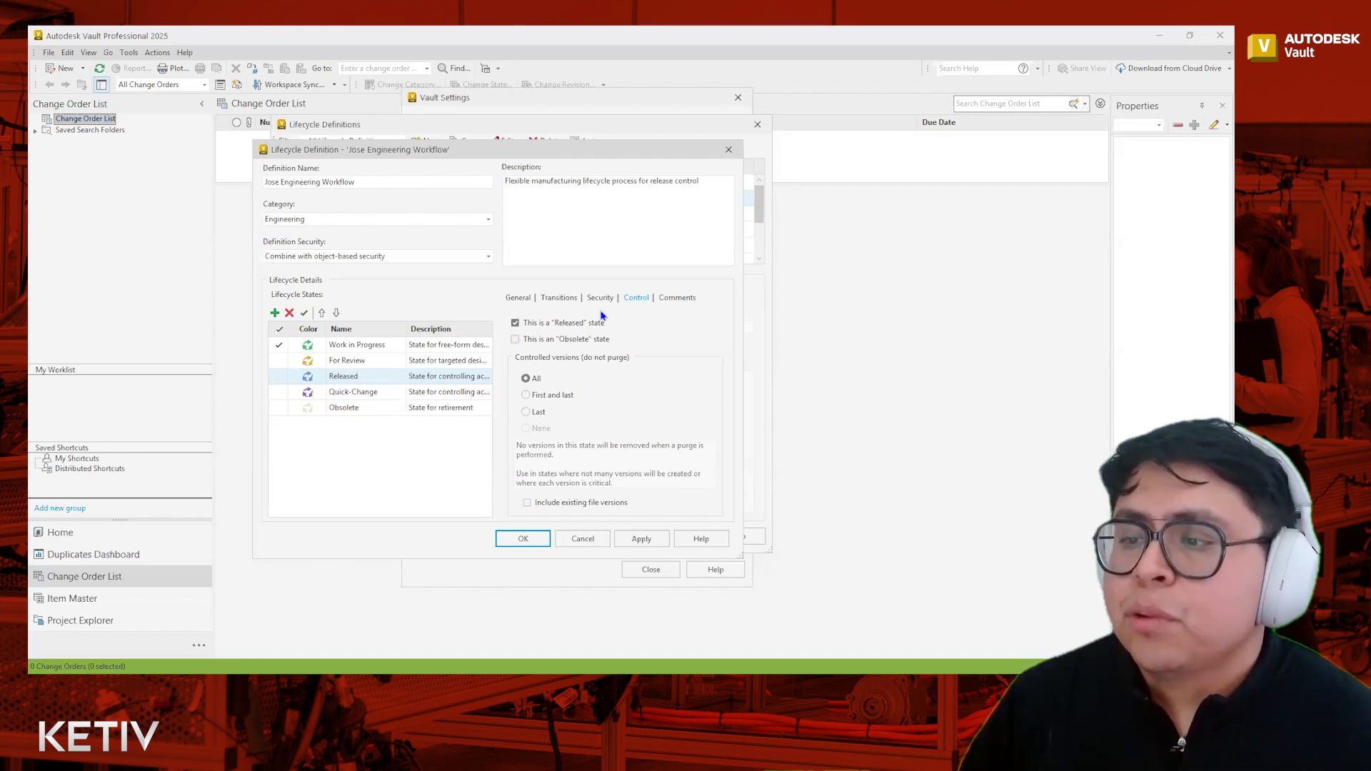
left_click(526, 395)
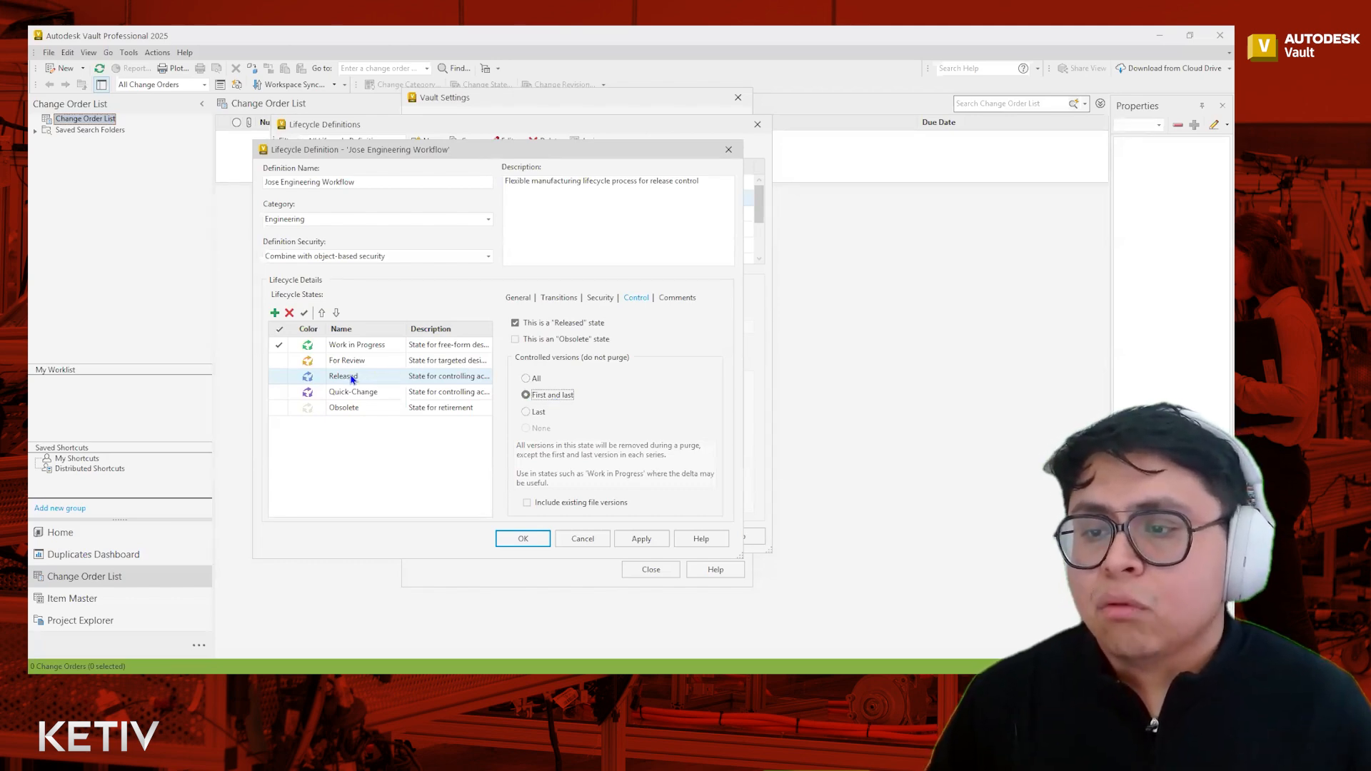
left_click(525, 379)
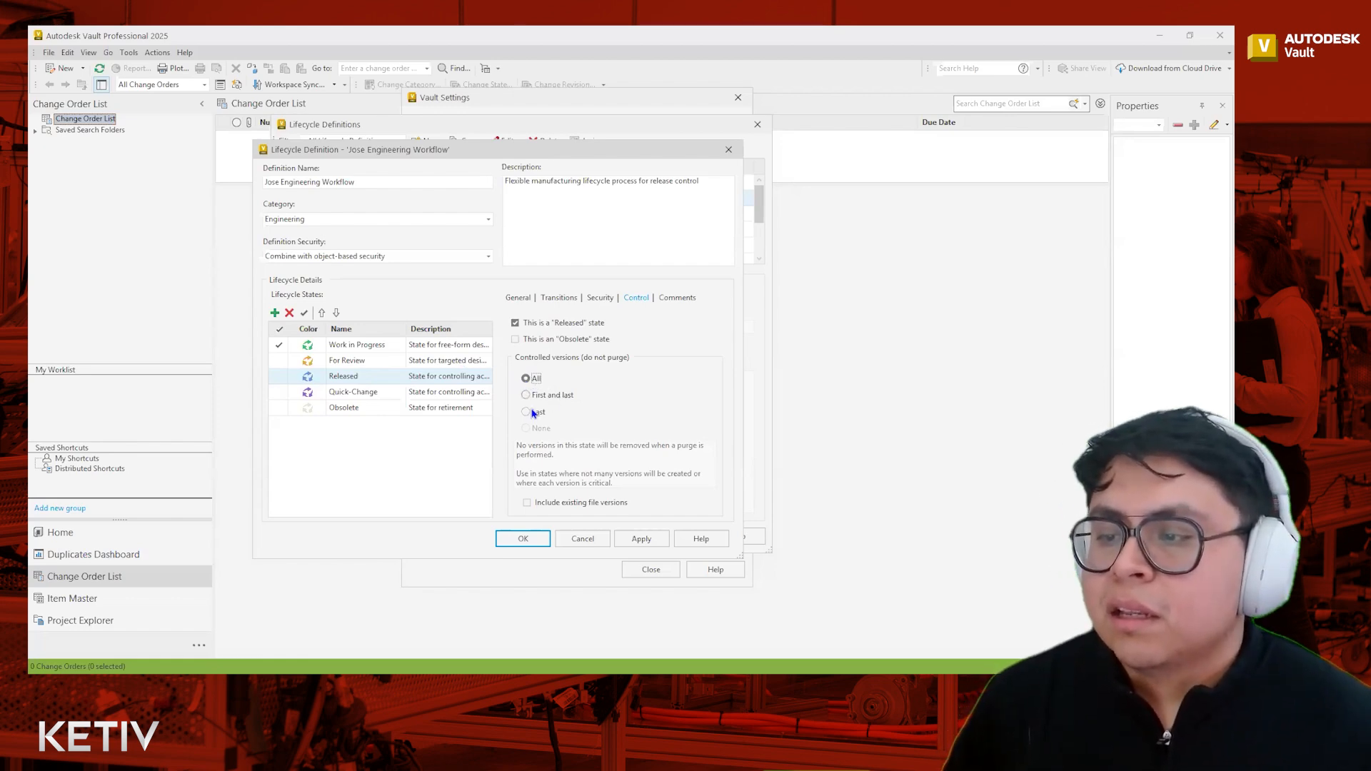
left_click(530, 413)
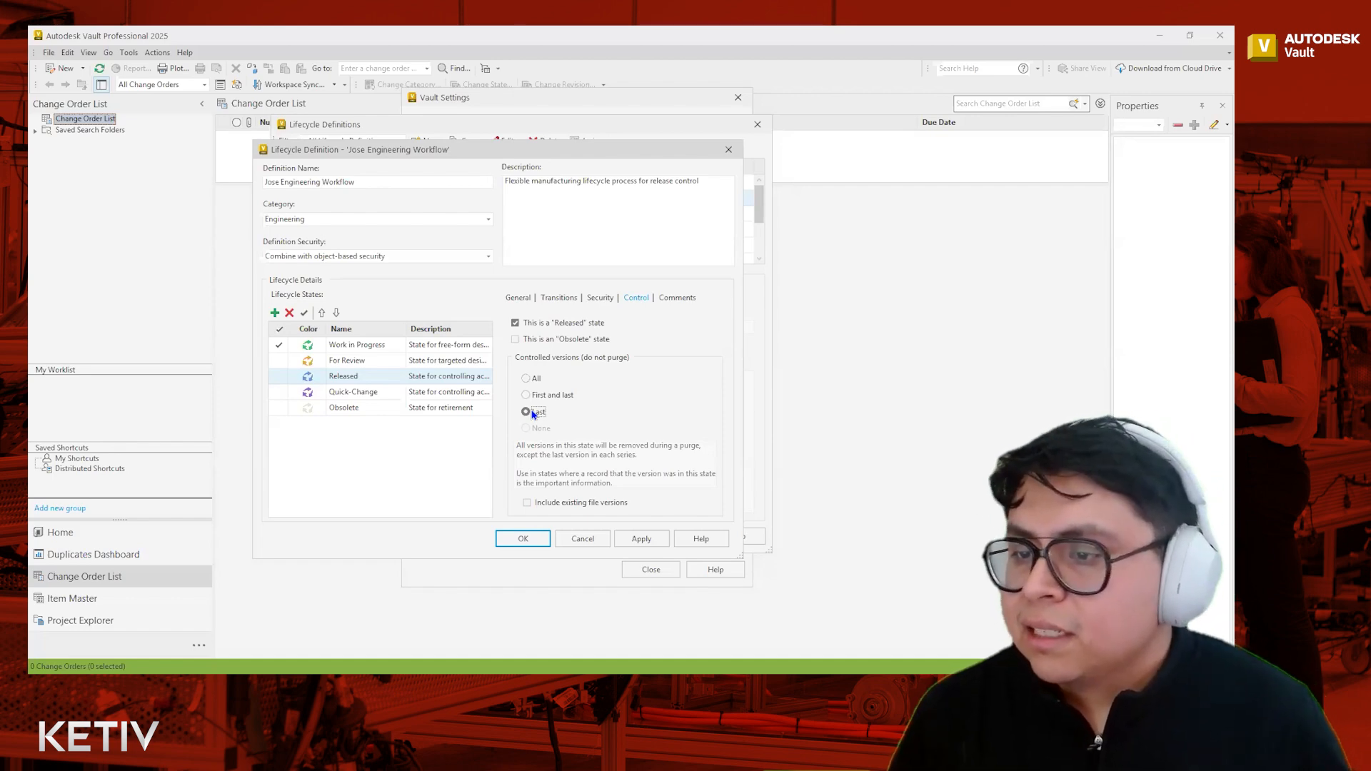
Remove the Change request comment from the For Review state's predefined comments
left_click(360, 346)
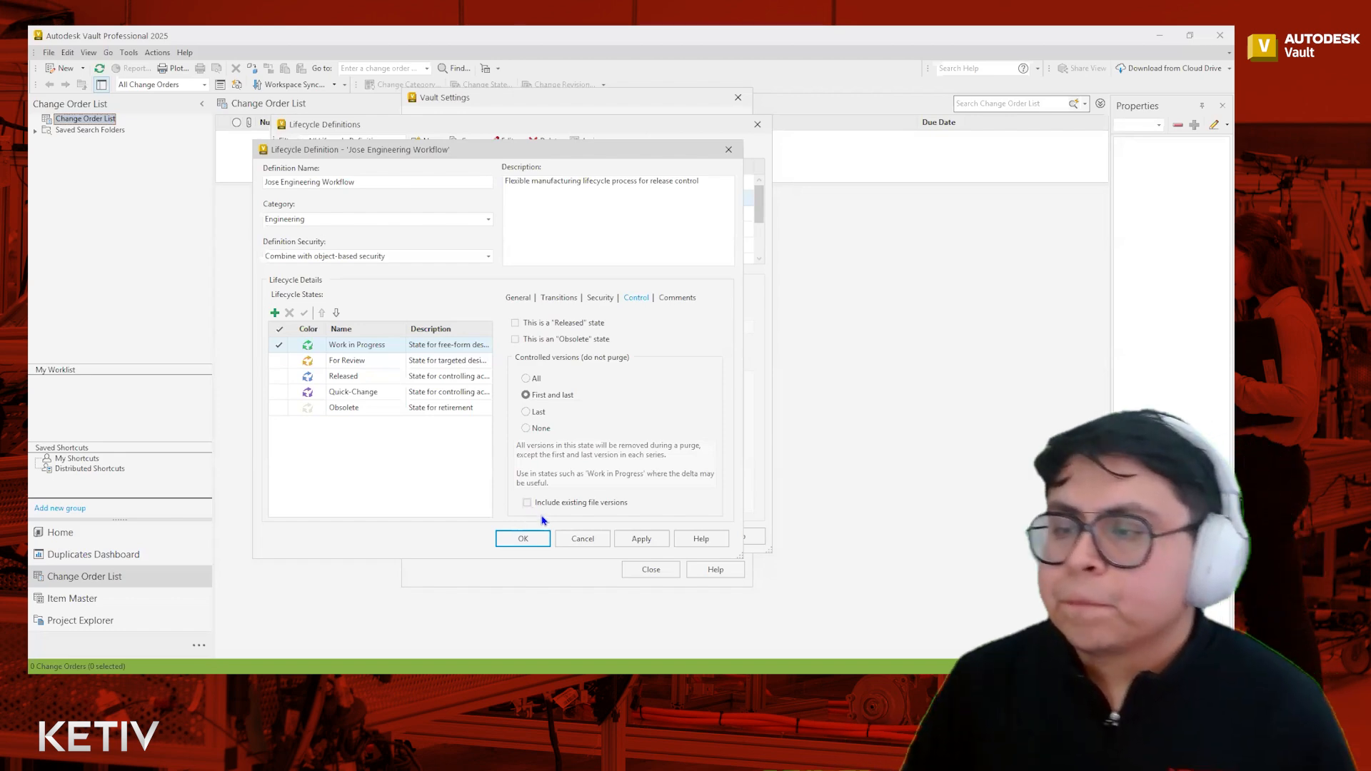
left_click(676, 298)
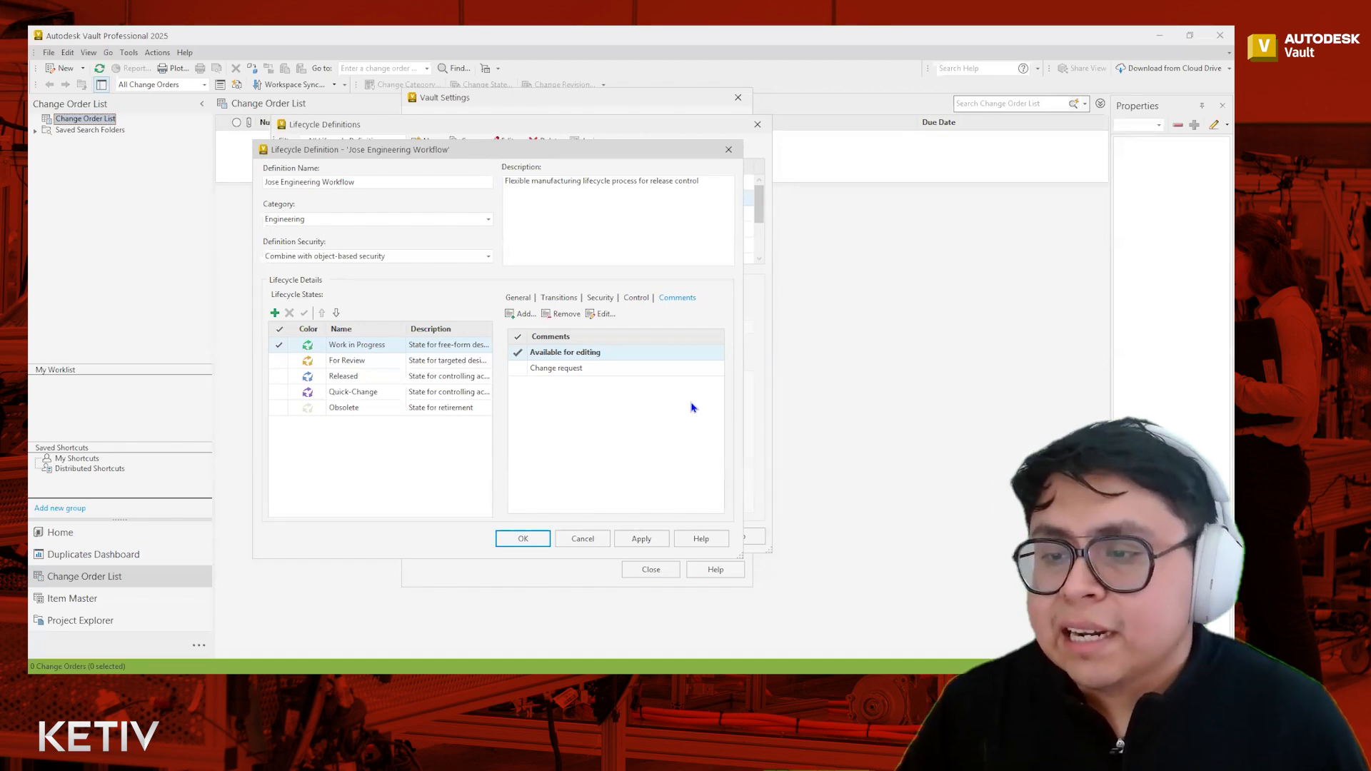
left_click(357, 360)
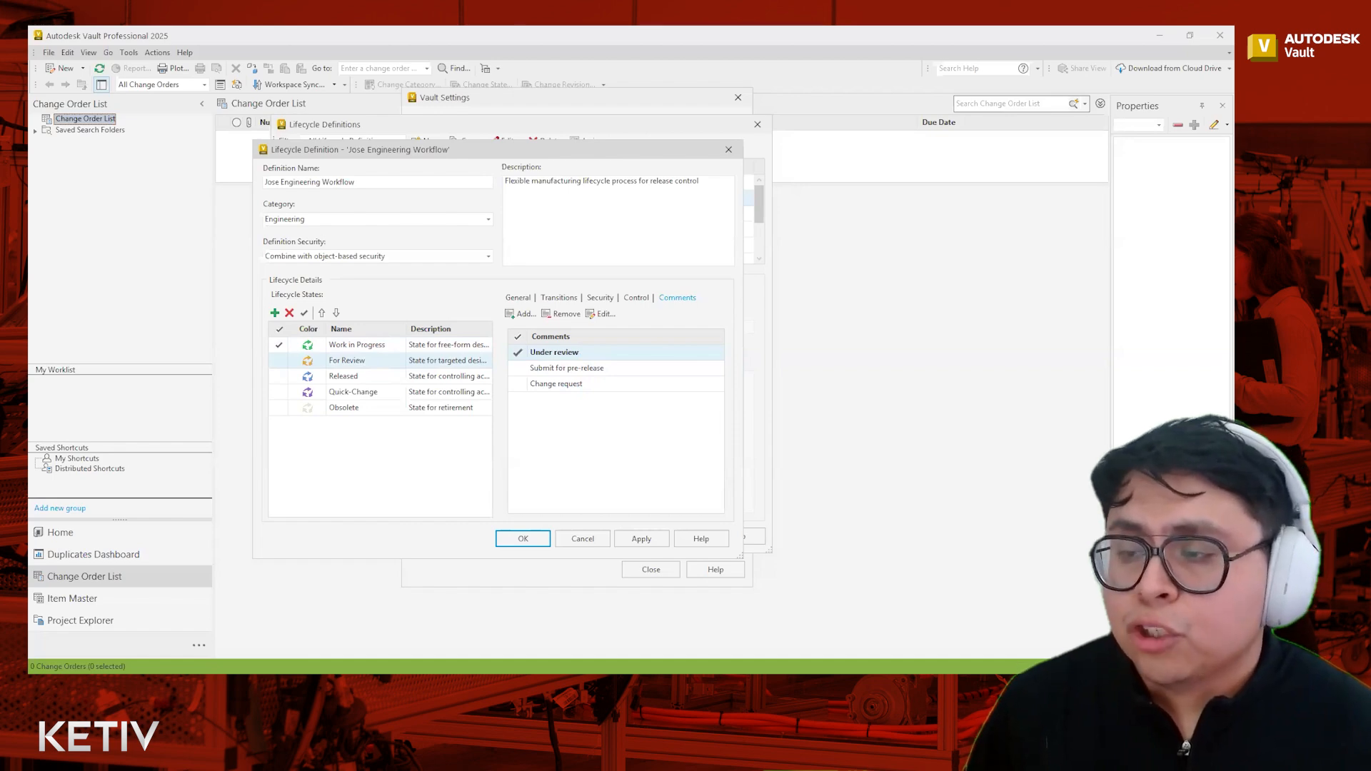
left_click(577, 384)
left_click(569, 315)
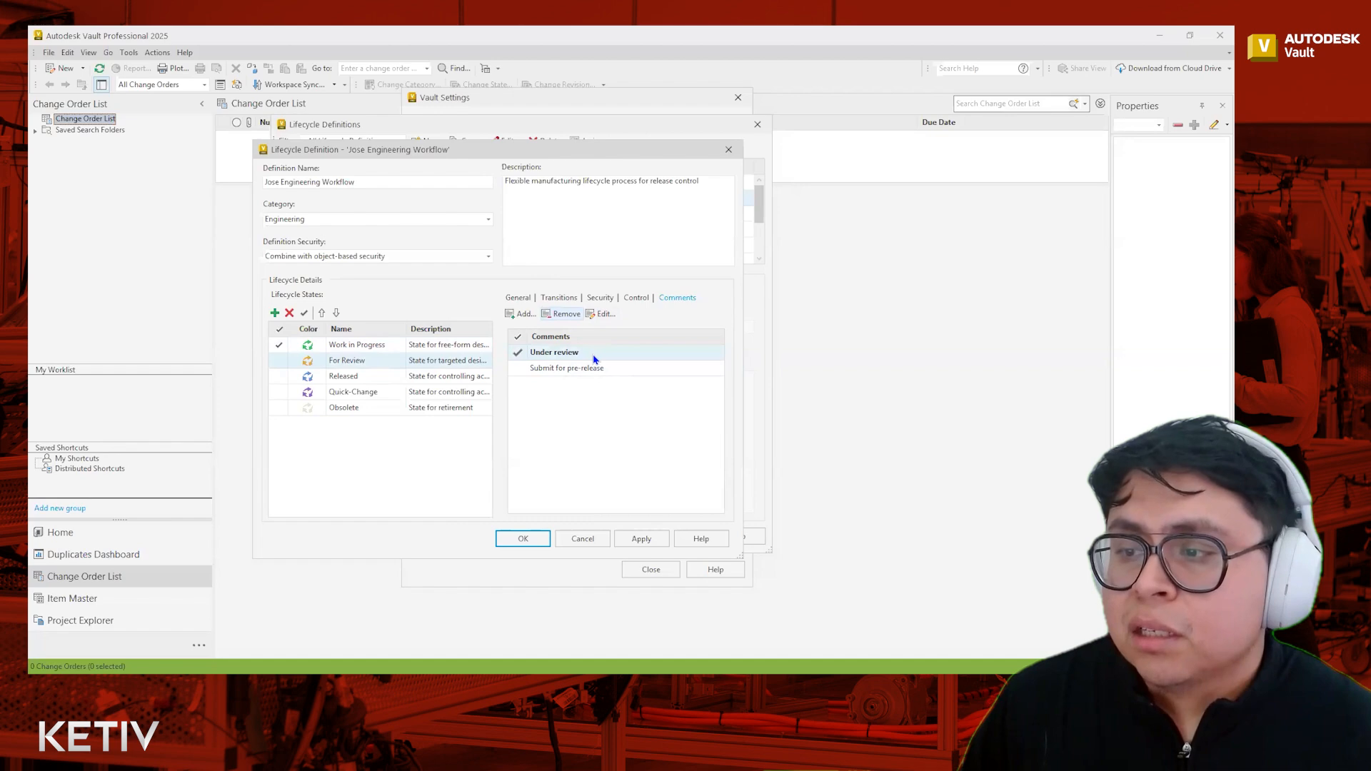
left_click(508, 317)
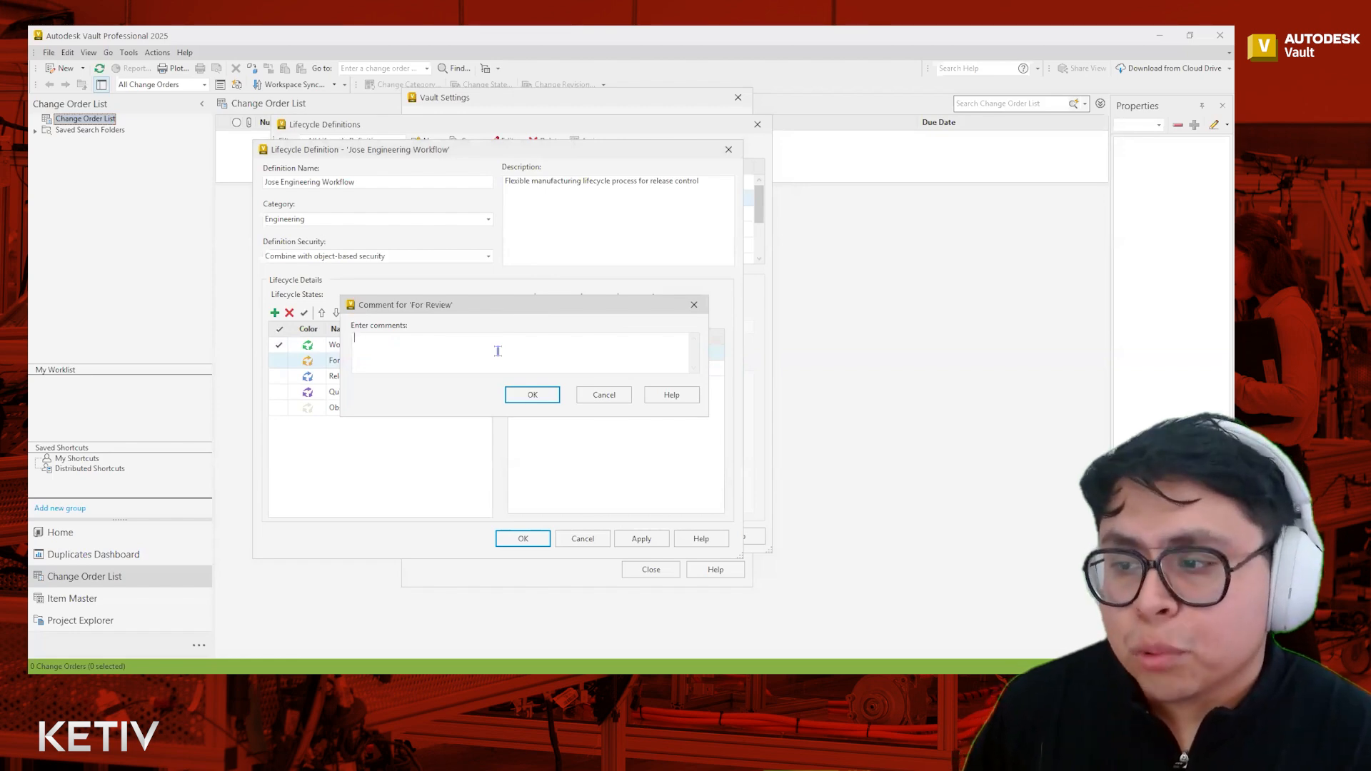
left_click(599, 392)
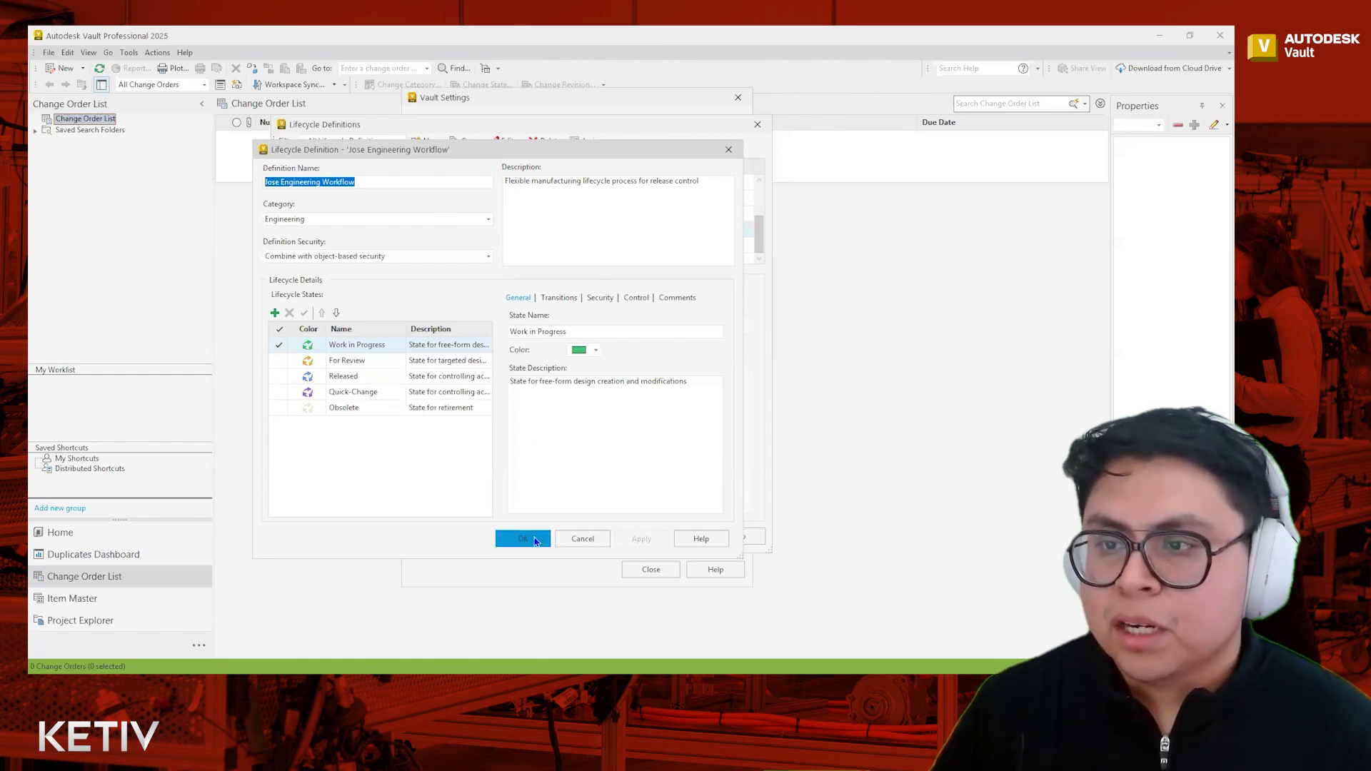
Save the custom engineering lifecycle definition, leave the lifecycle definitions, and open the revision scheme definitions
left_click(535, 540)
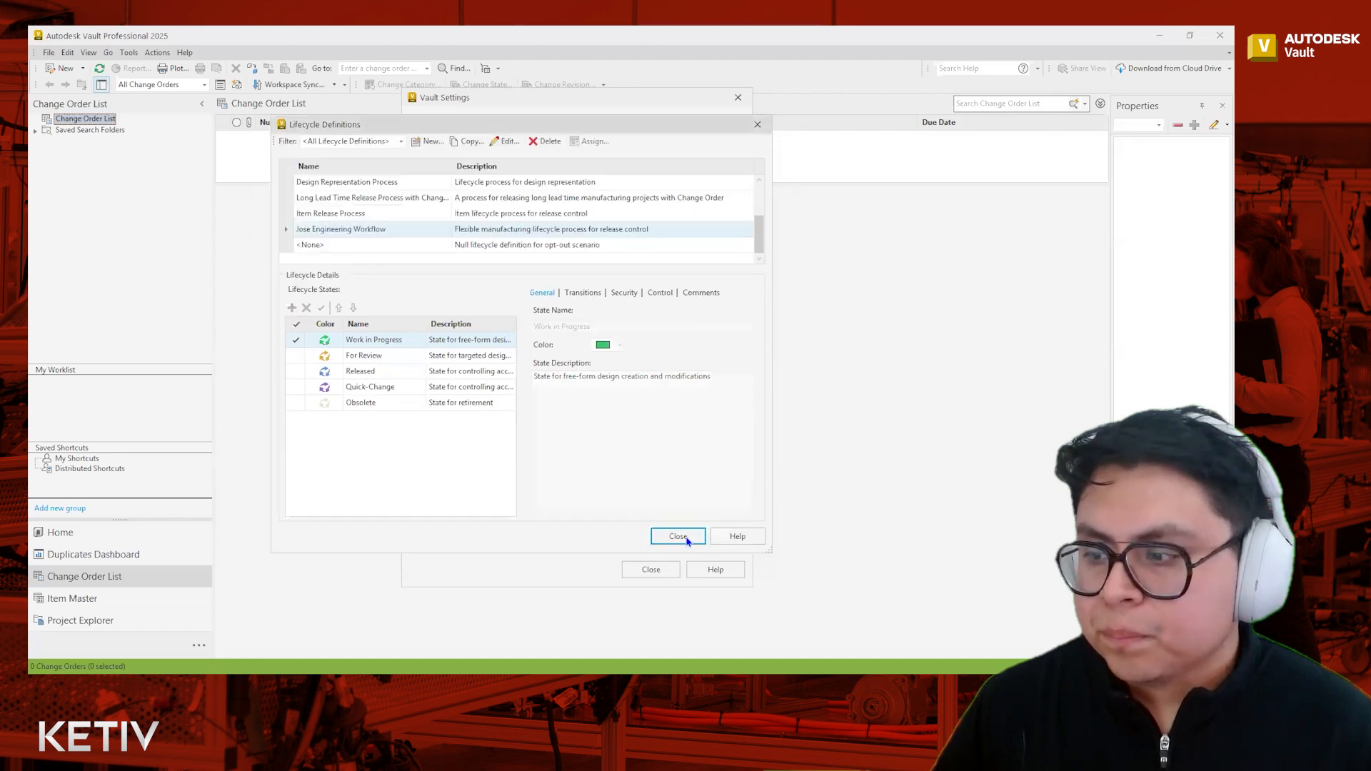
left_click(678, 537)
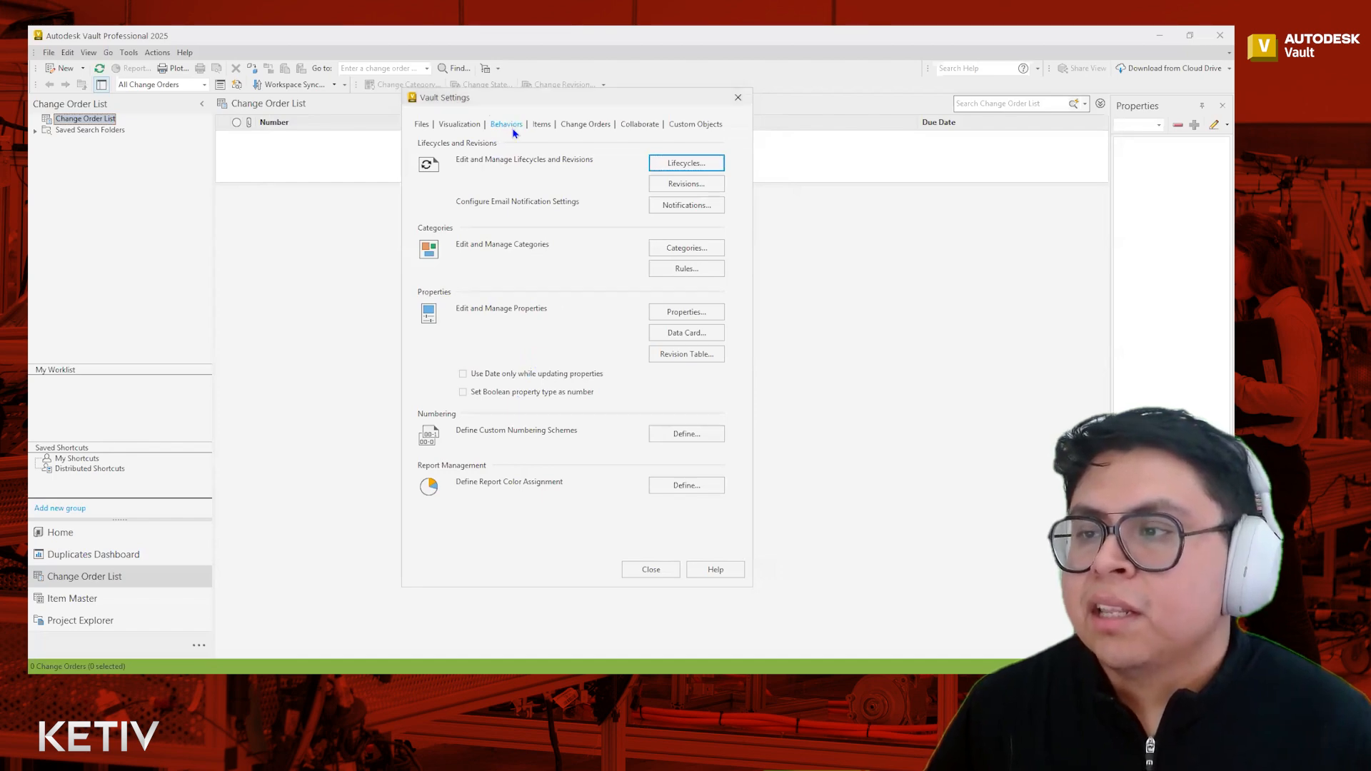
left_click(714, 185)
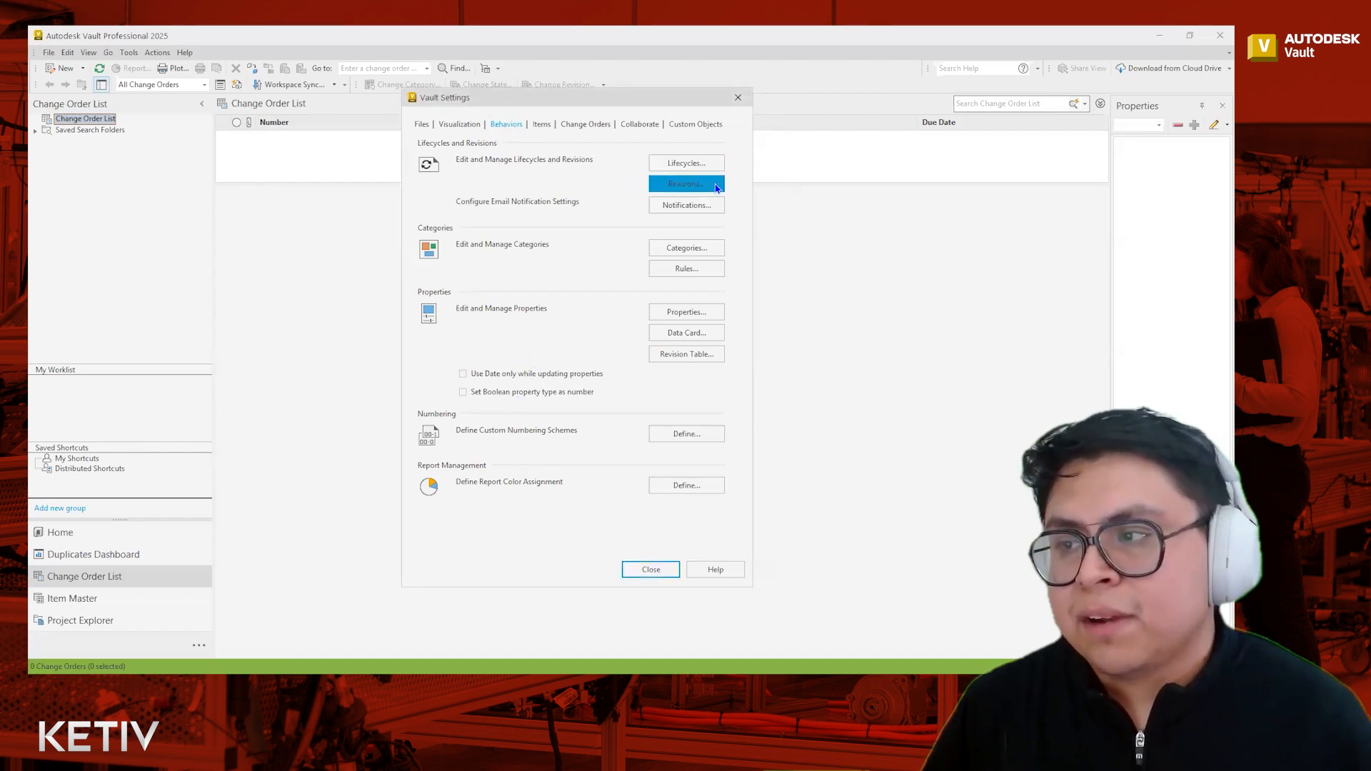
left_click(719, 188)
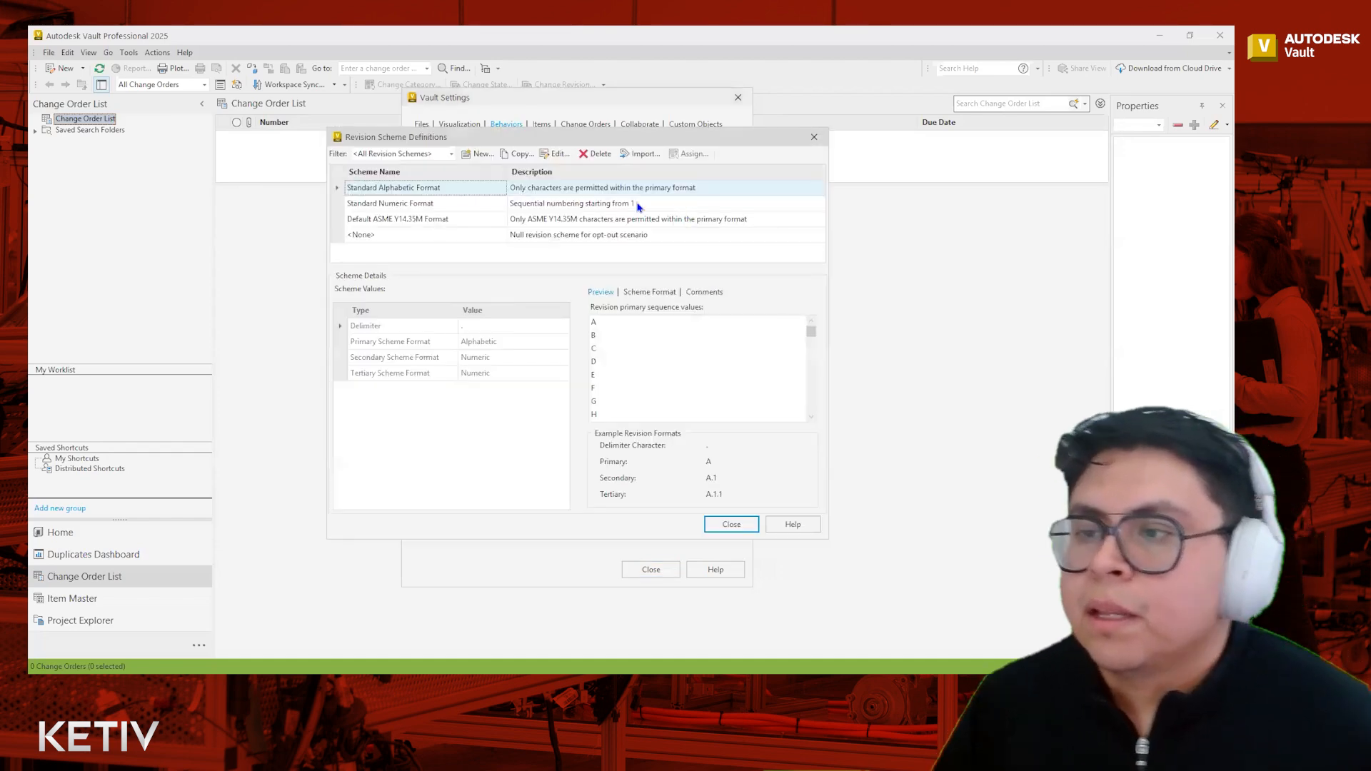
Copy the Default ASME Y14.35M Format revision scheme and name the copy with the administrator's first name followed by "Engineering Revision Scheme"
left_click(483, 222)
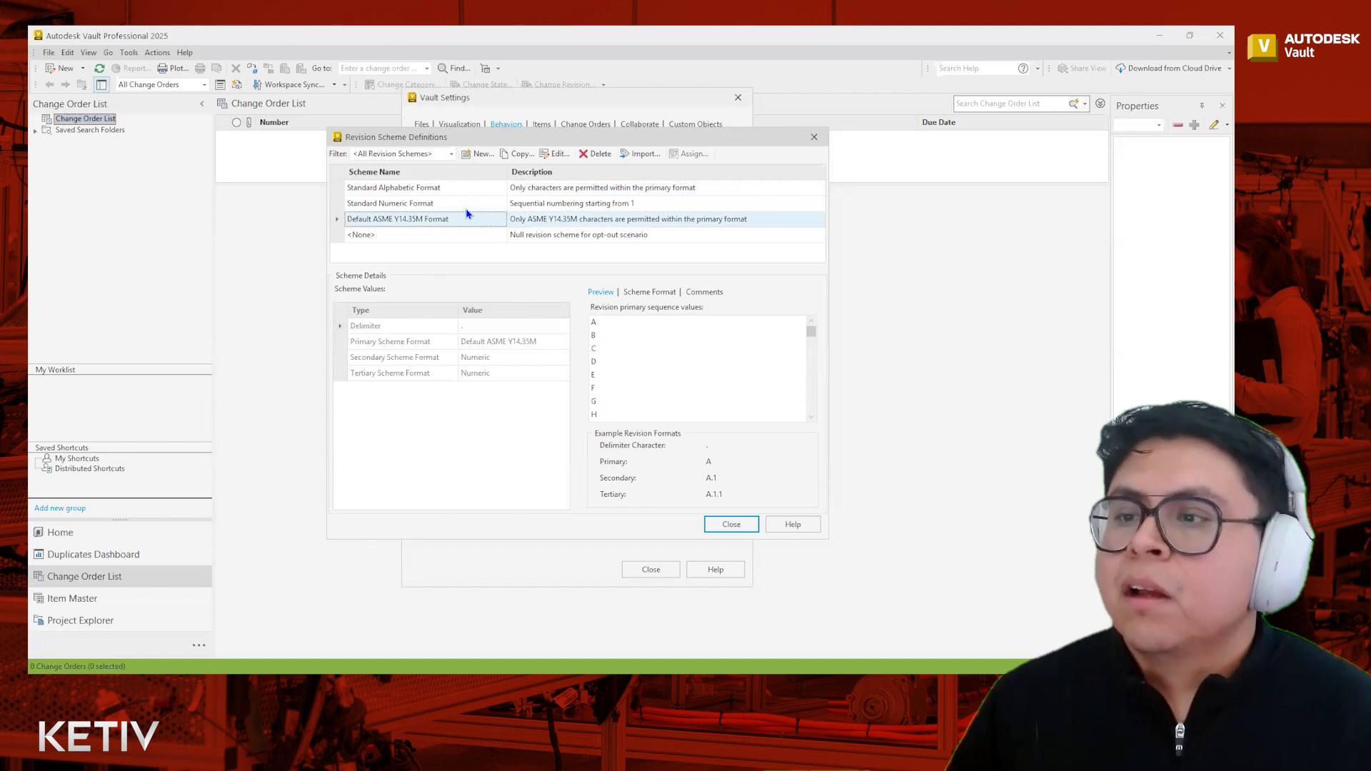
left_click(444, 187)
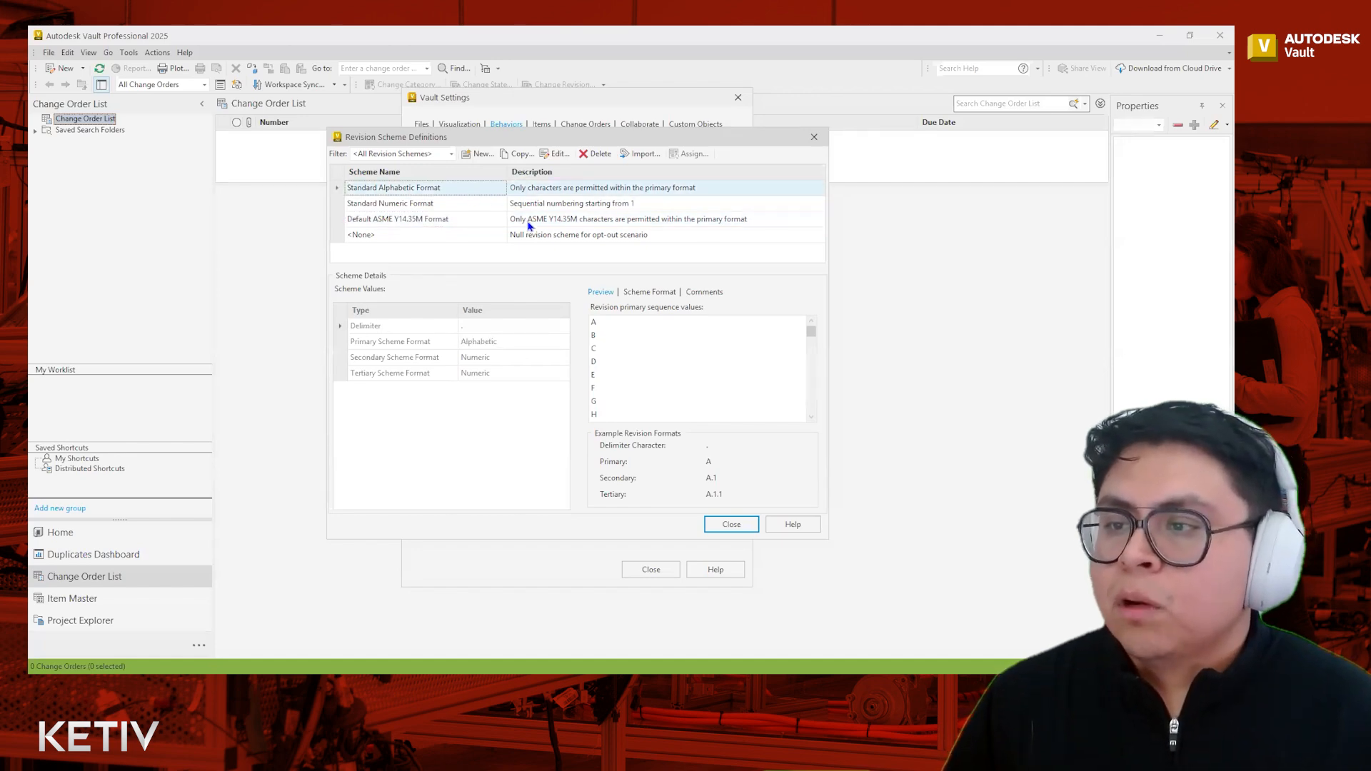
left_click(430, 221)
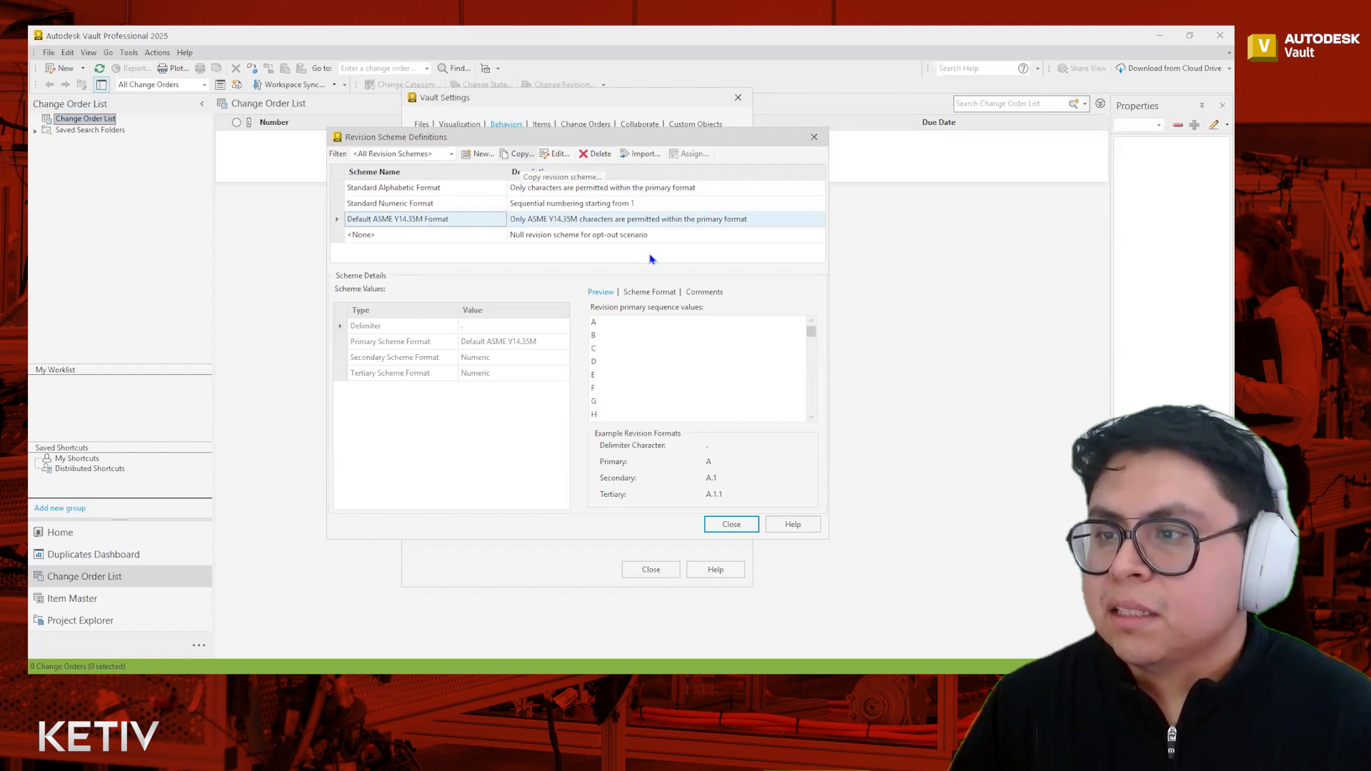
left_click(518, 154)
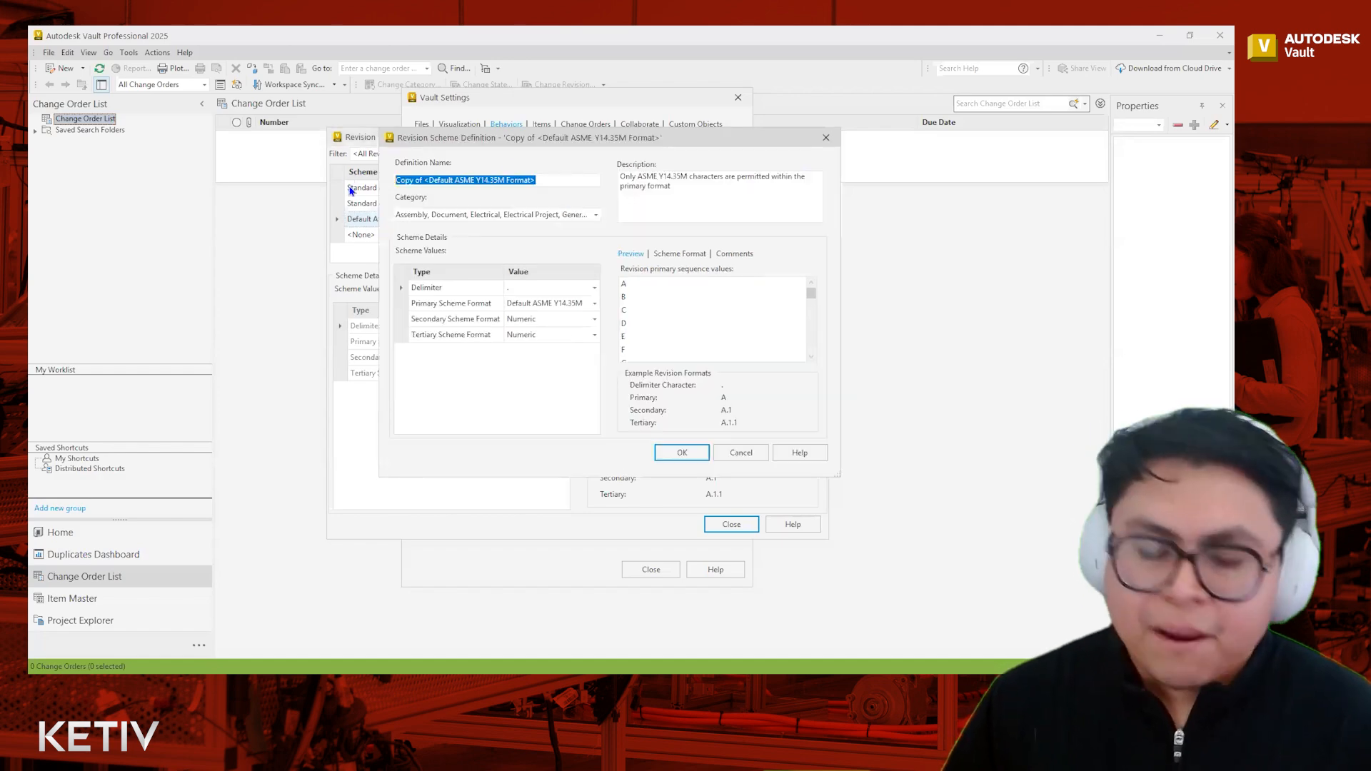
type("Jose Engineering")
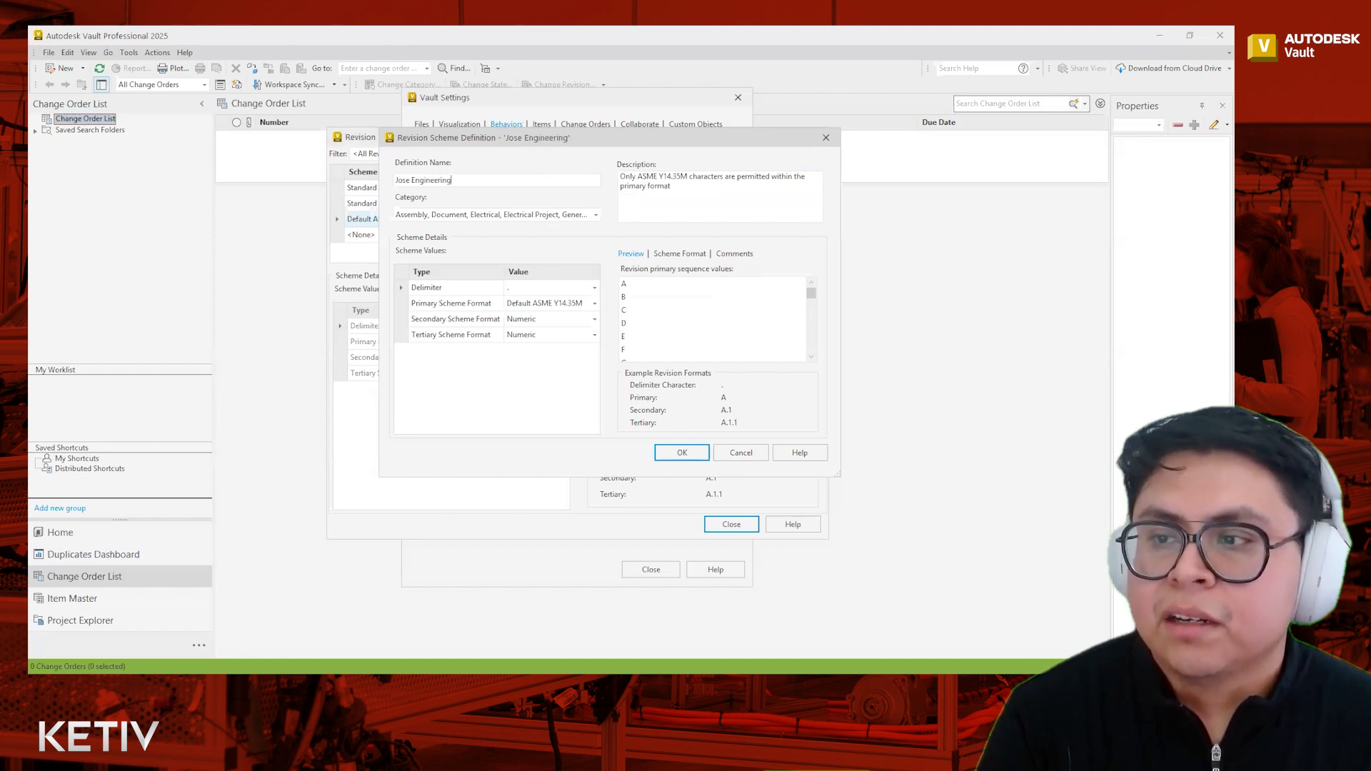
type(" Revision Scheme")
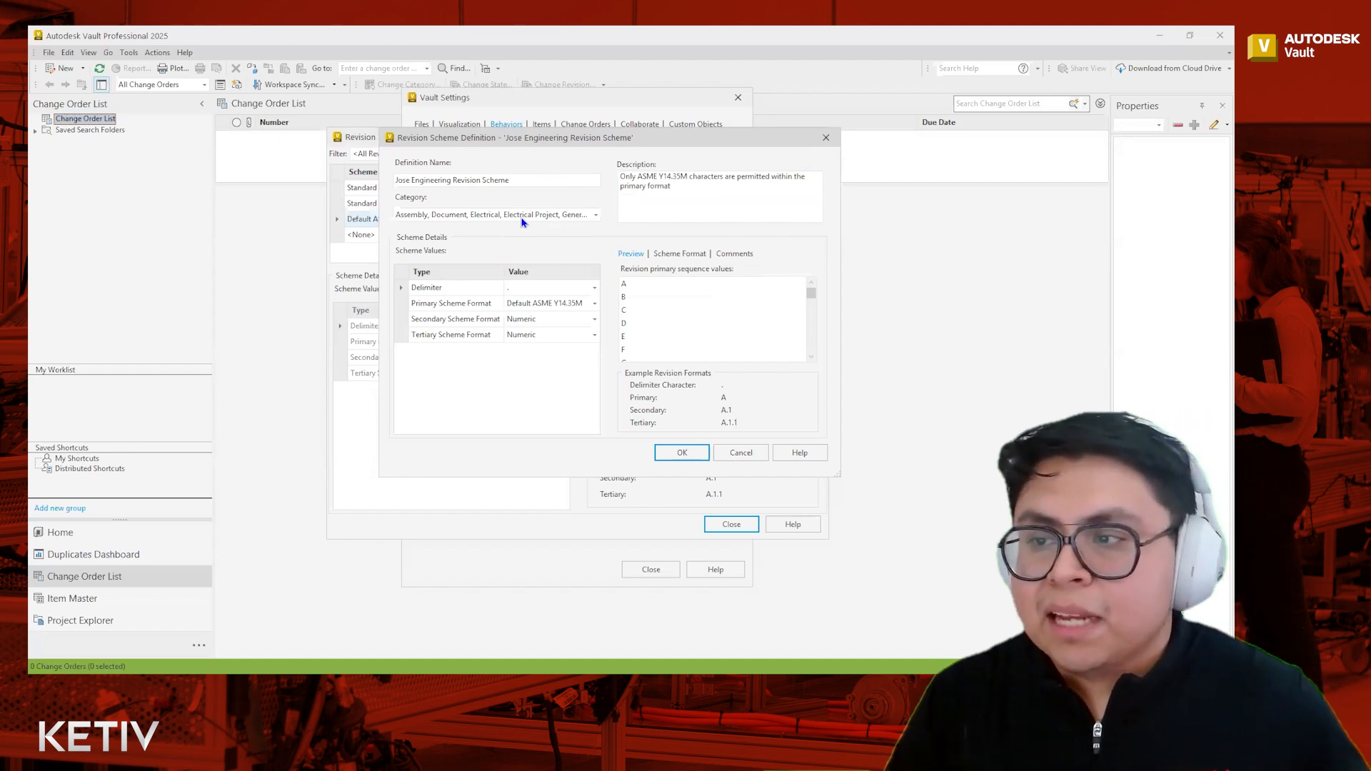
Assign the new revision scheme only to the Engineering file category, clearing all item categories, and check the available delimiters
left_click(564, 214)
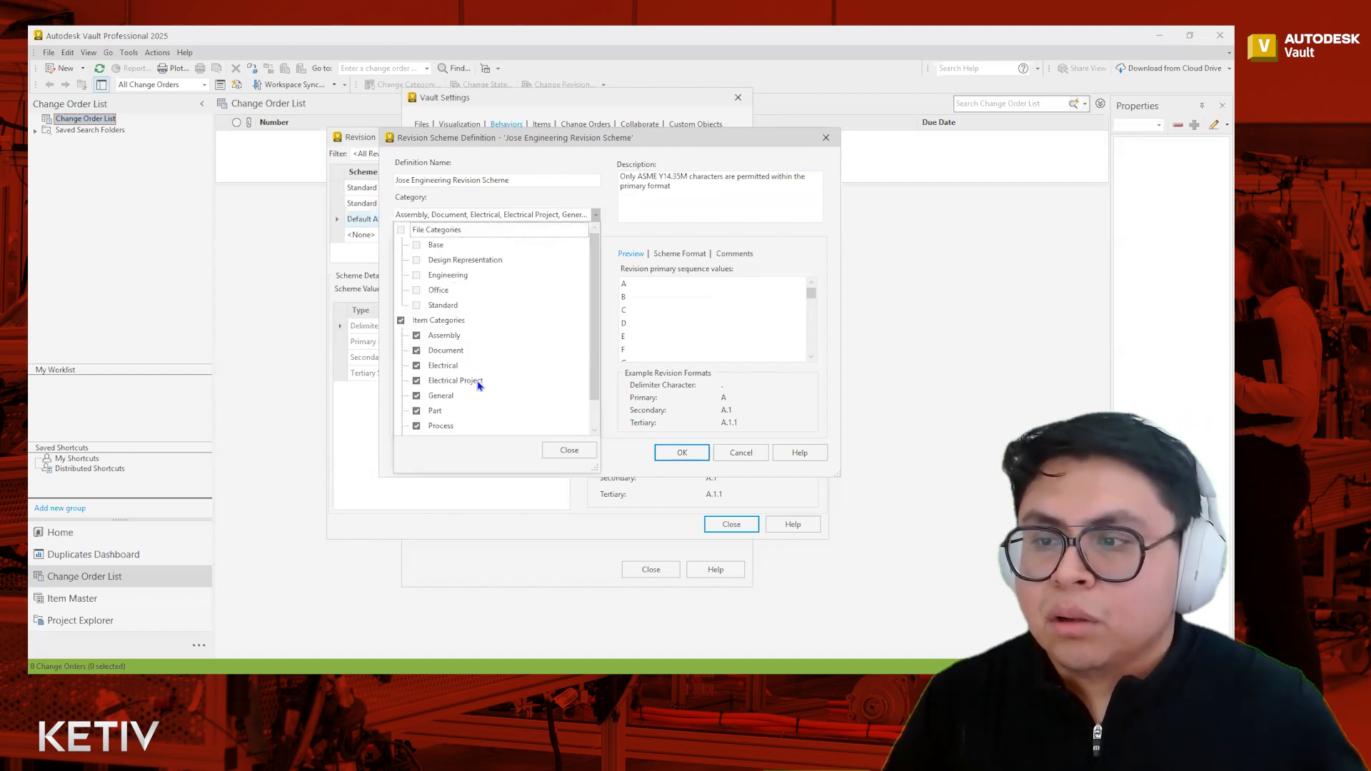
left_click(401, 321)
left_click(401, 230)
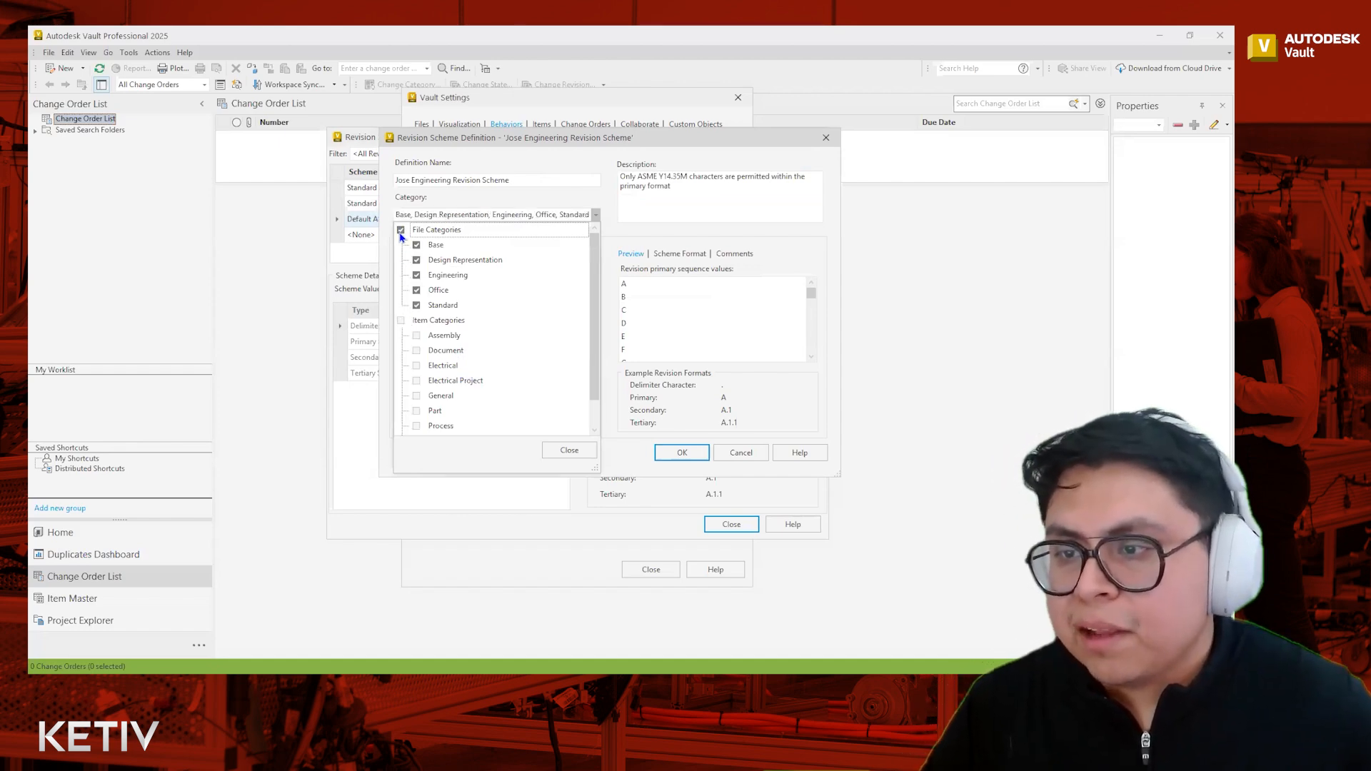
left_click(416, 244)
left_click(417, 260)
left_click(417, 290)
left_click(416, 305)
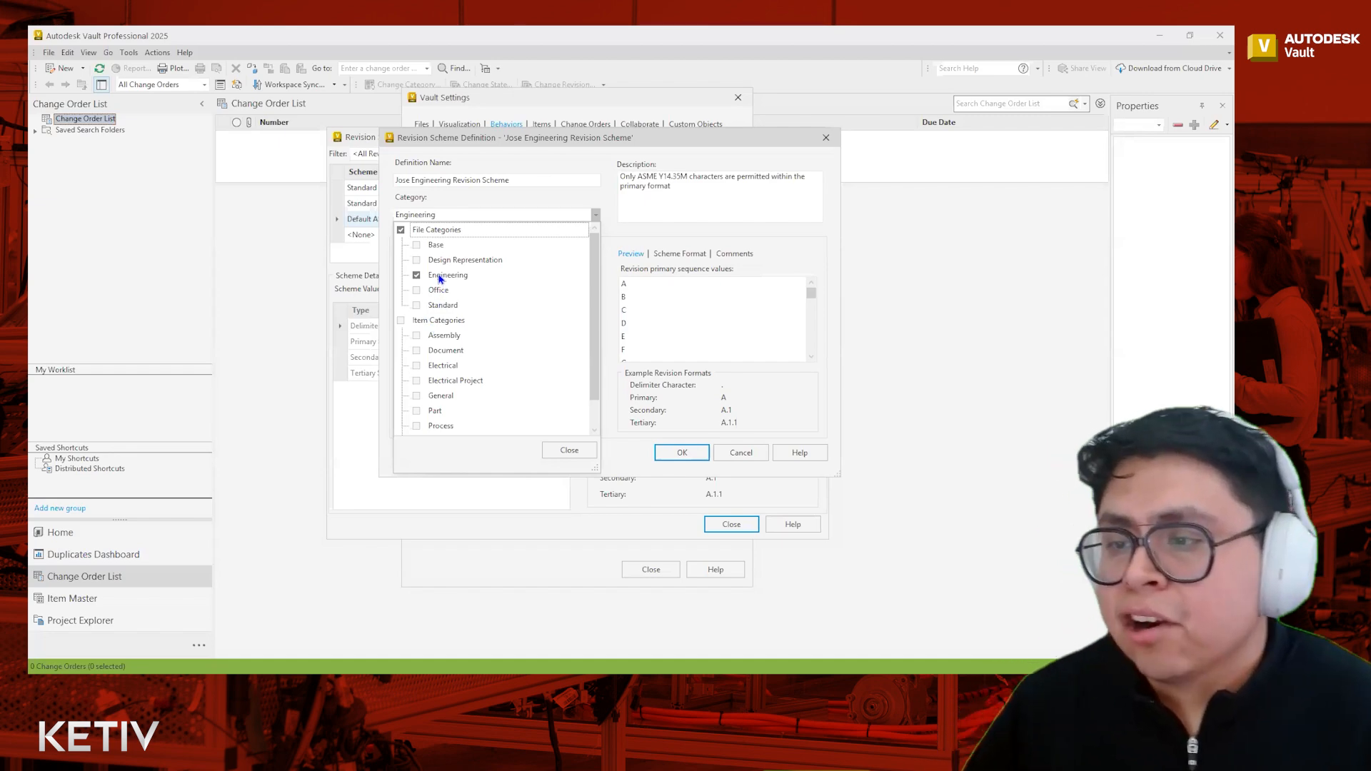
left_click(488, 212)
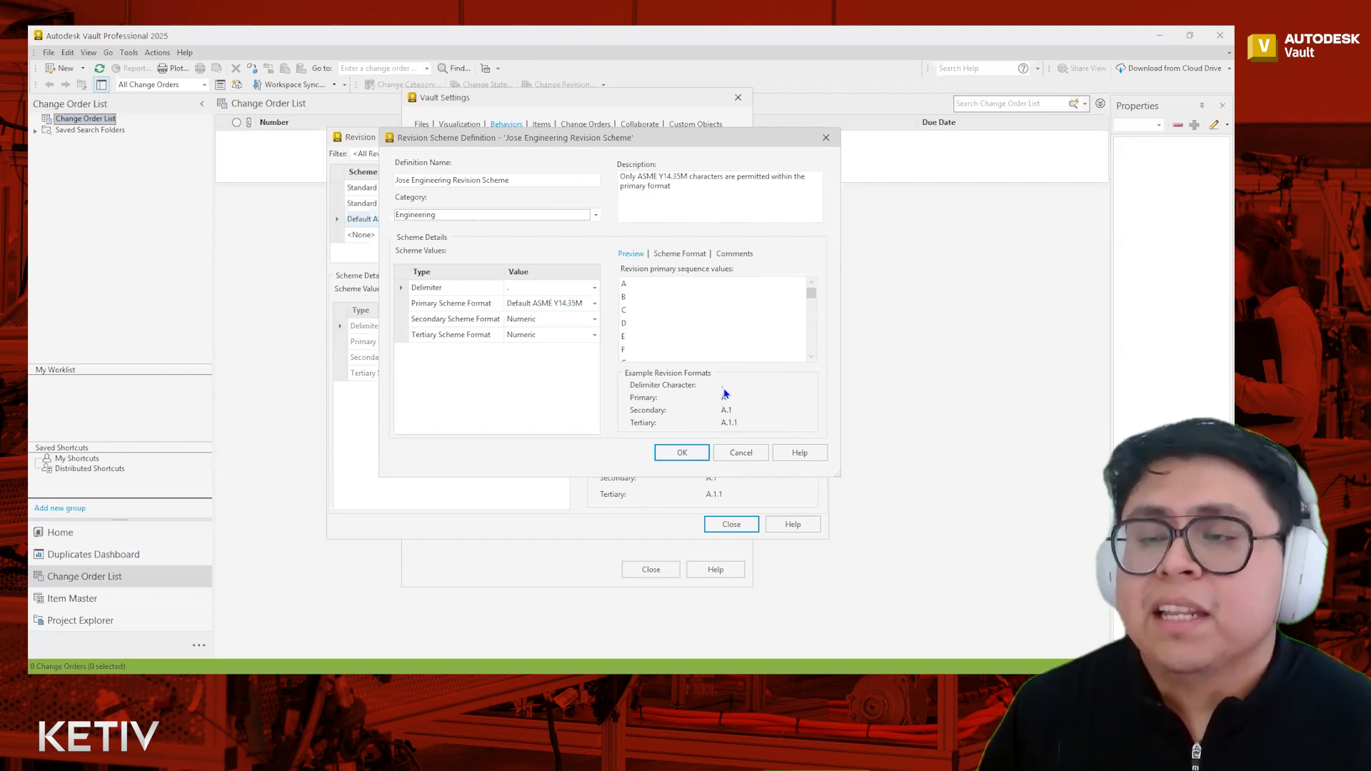
left_click(595, 289)
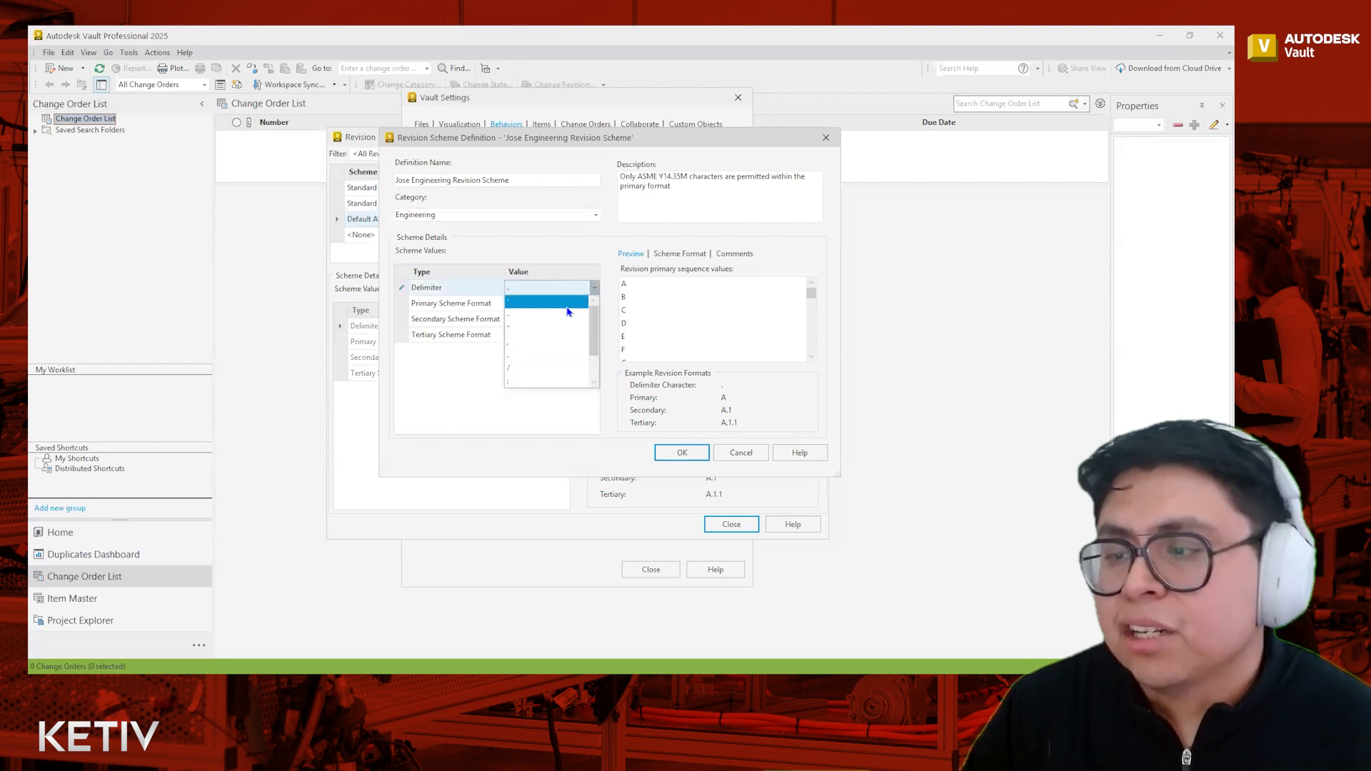
left_click(595, 290)
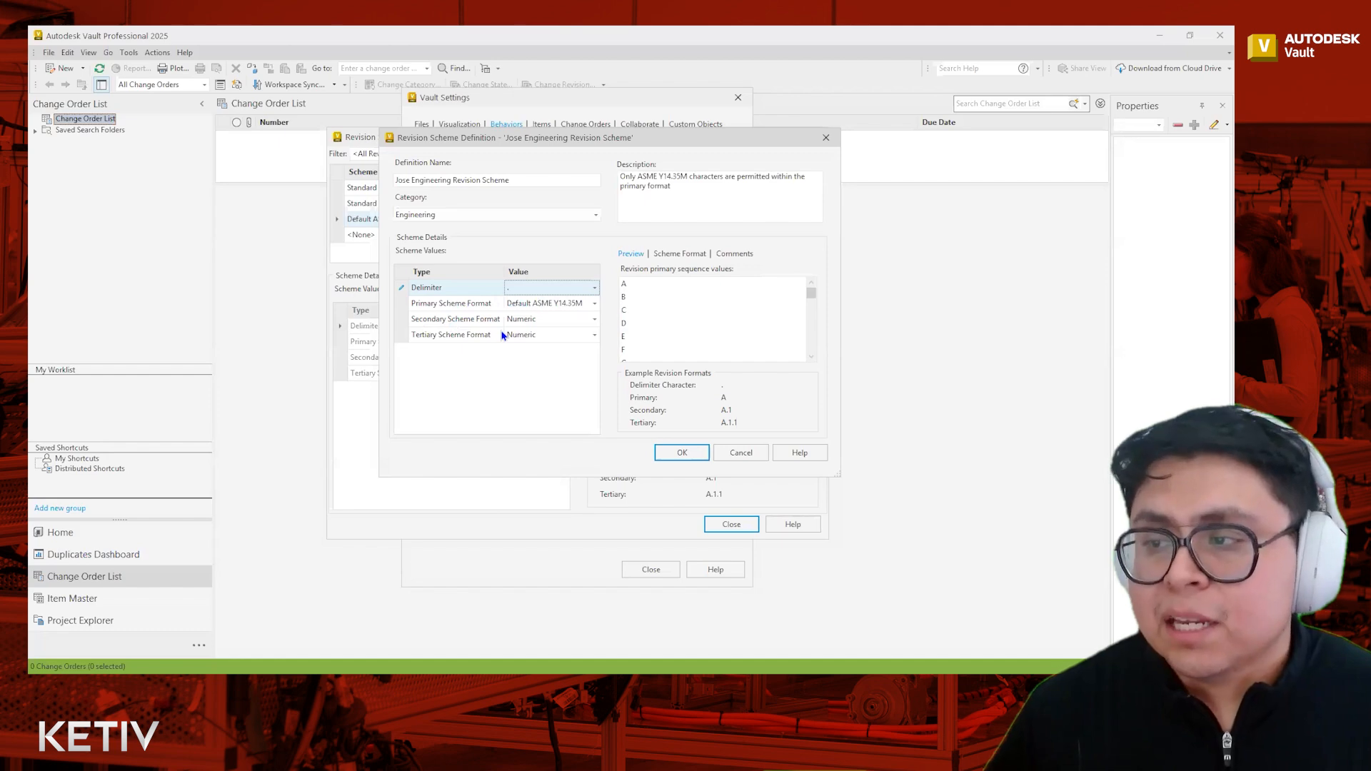
Copy the Default ASME Y14.35M scheme format and name the copy with the administrator's first name followed by "Engineering Format"
left_click(682, 255)
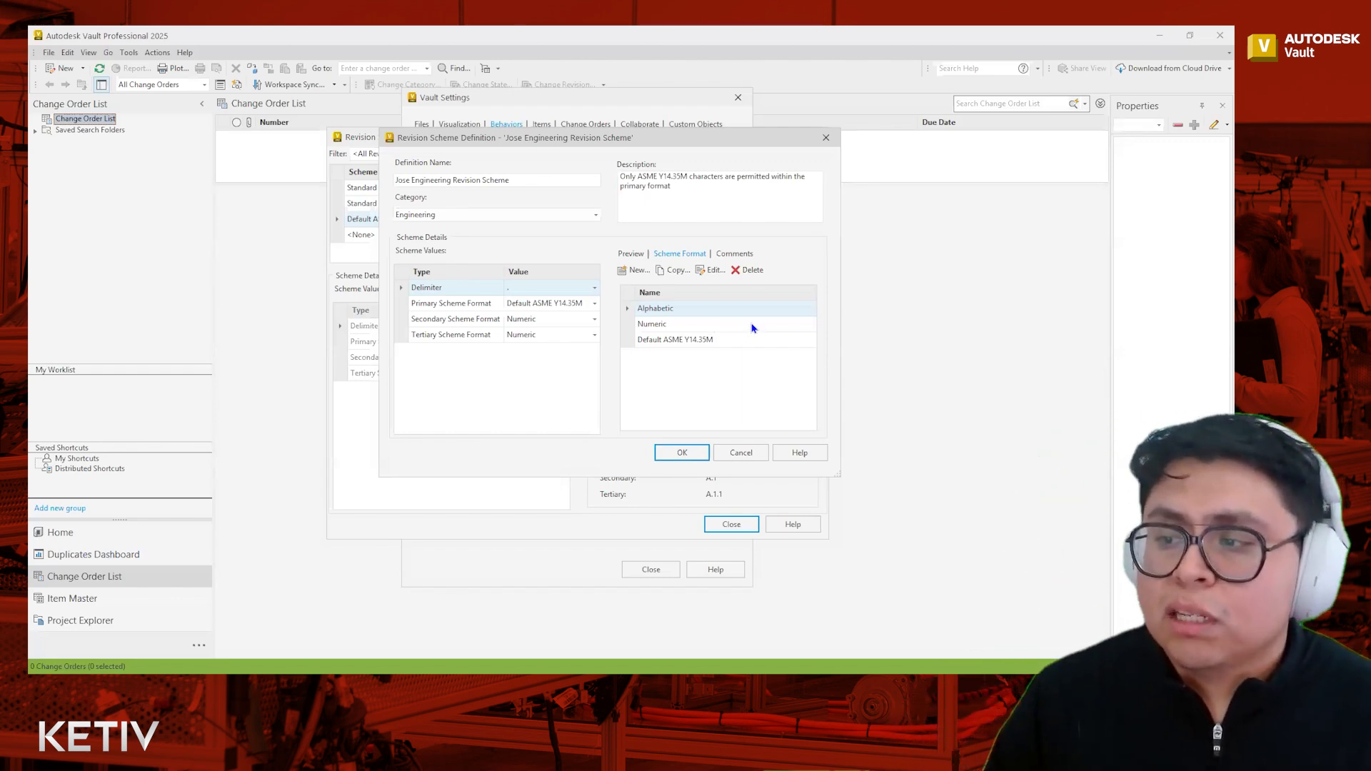
left_click(693, 343)
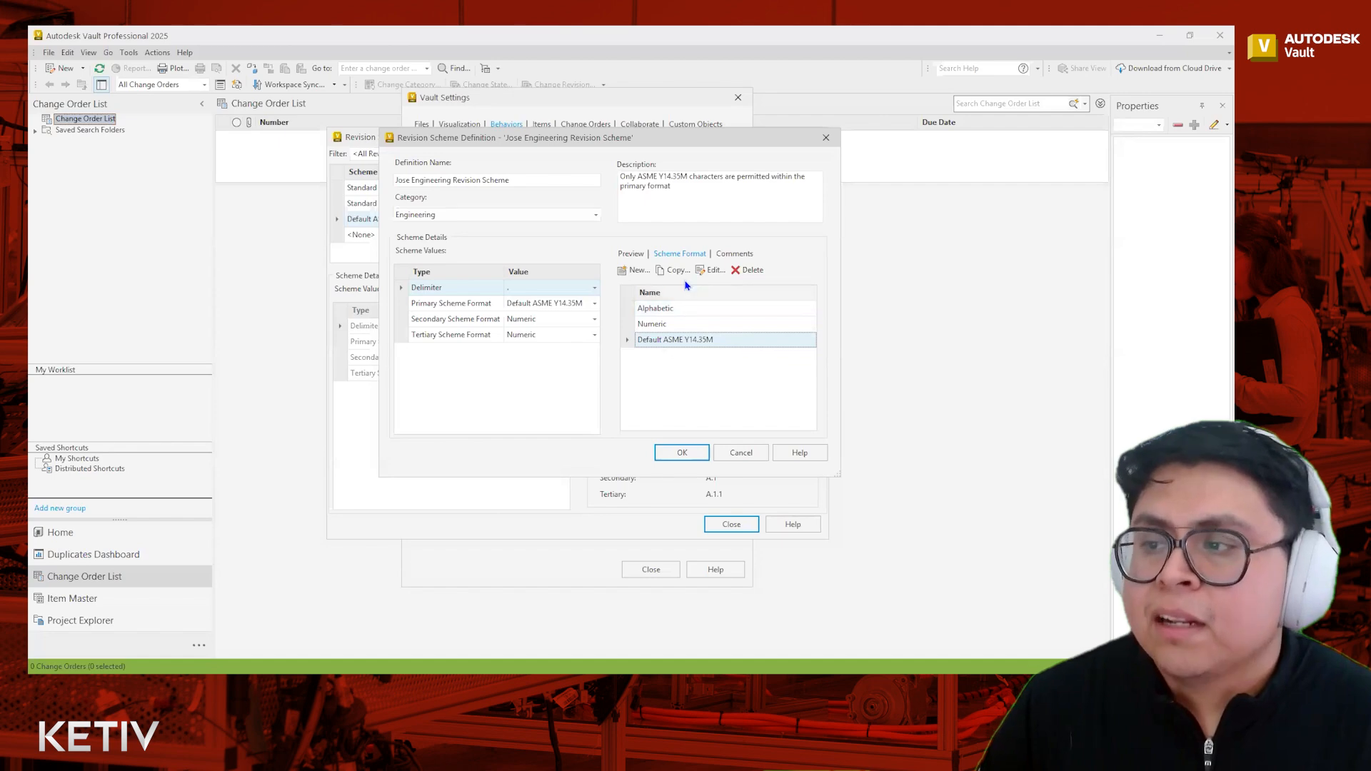
left_click(672, 275)
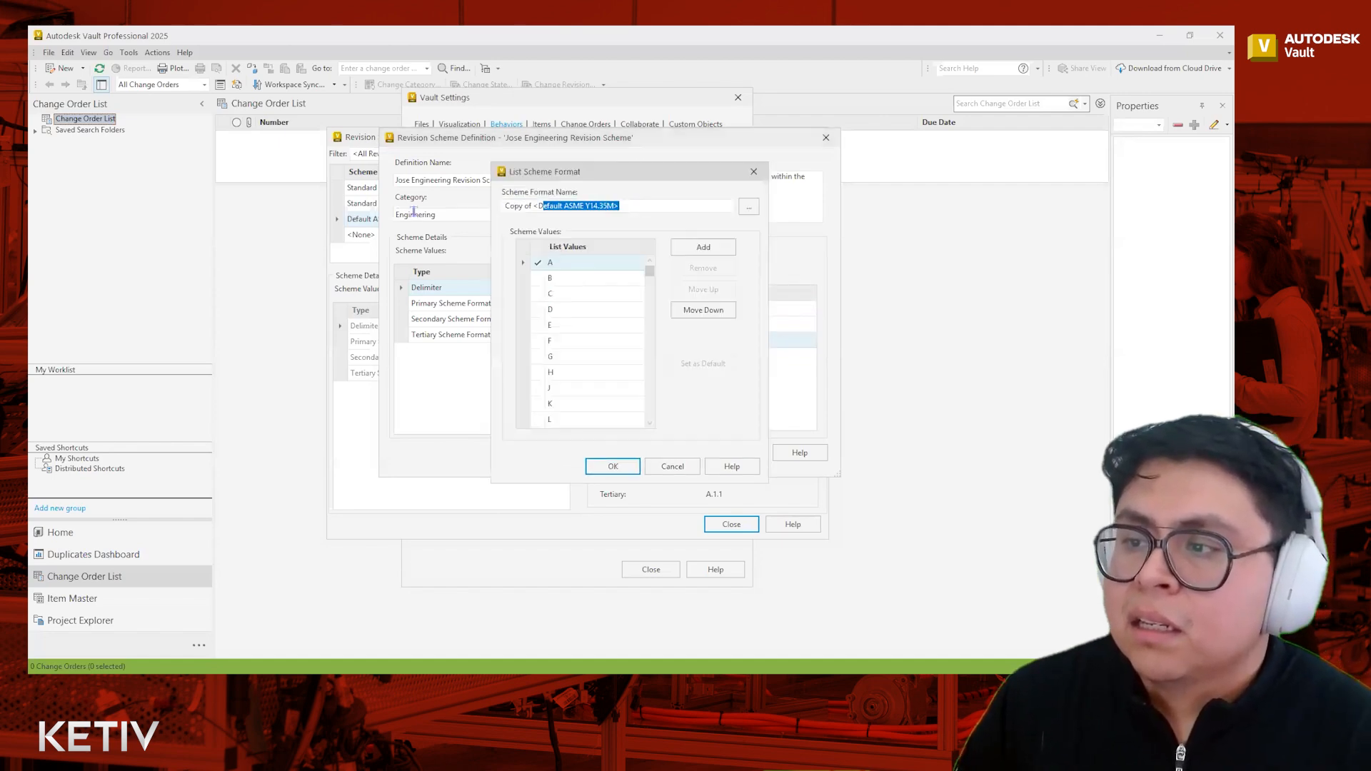
type("Jose Engineering")
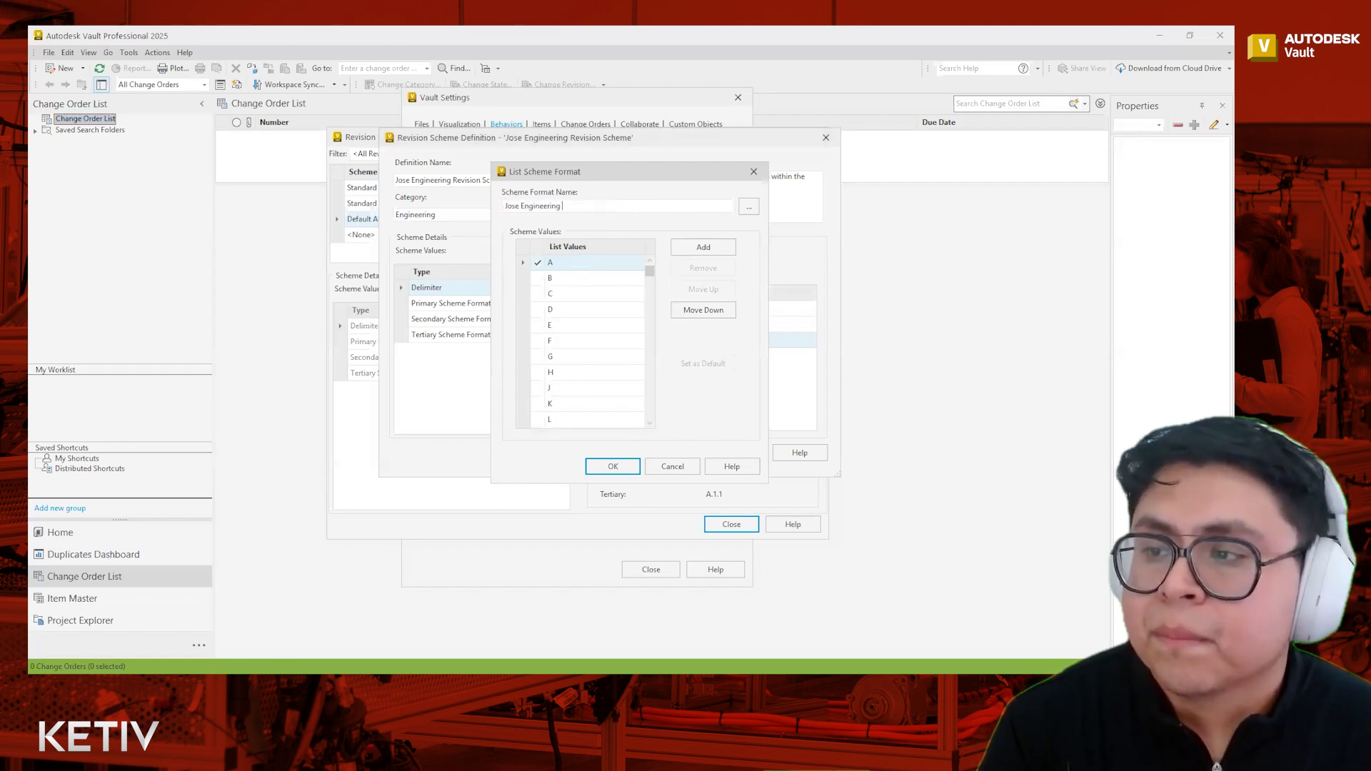
type(" Format")
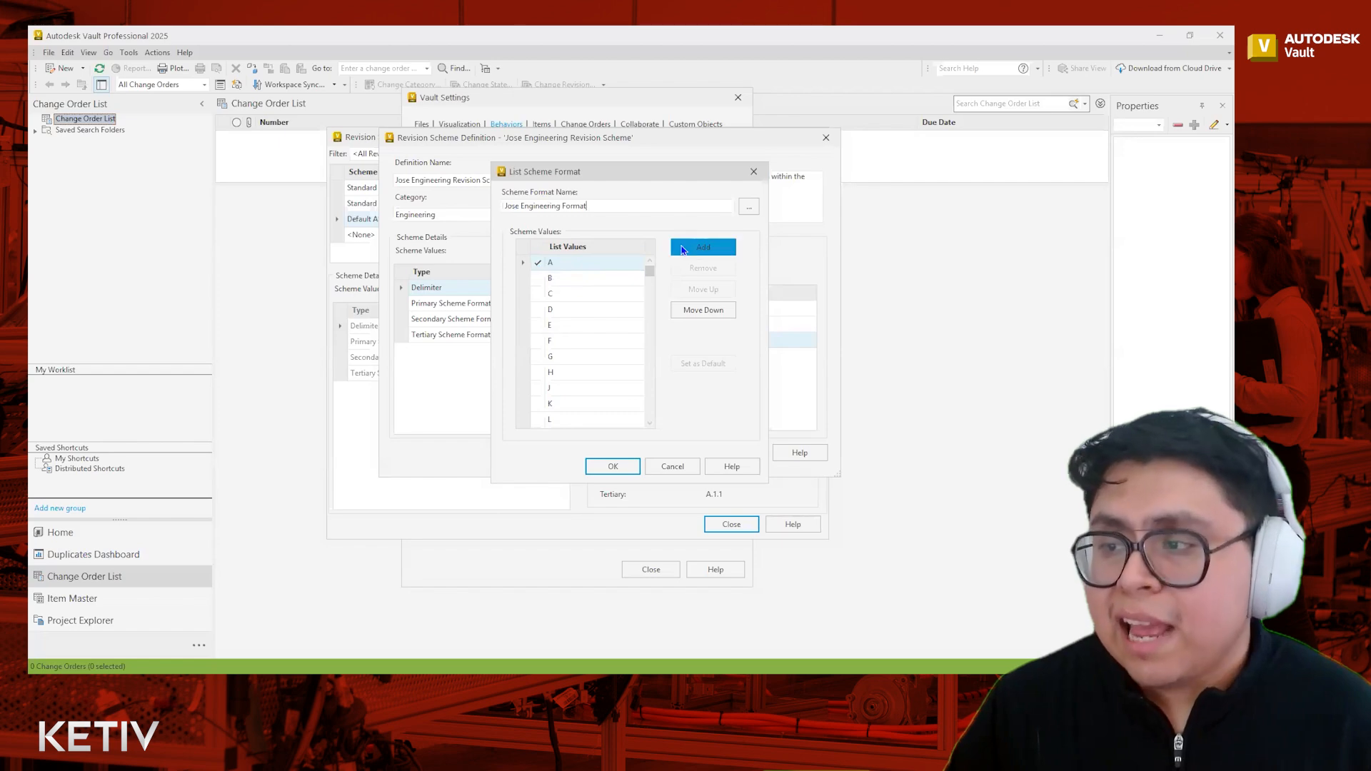
Add a list value to the new scheme format, trying NR first and replacing it with a hyphen (-)
left_click(686, 250)
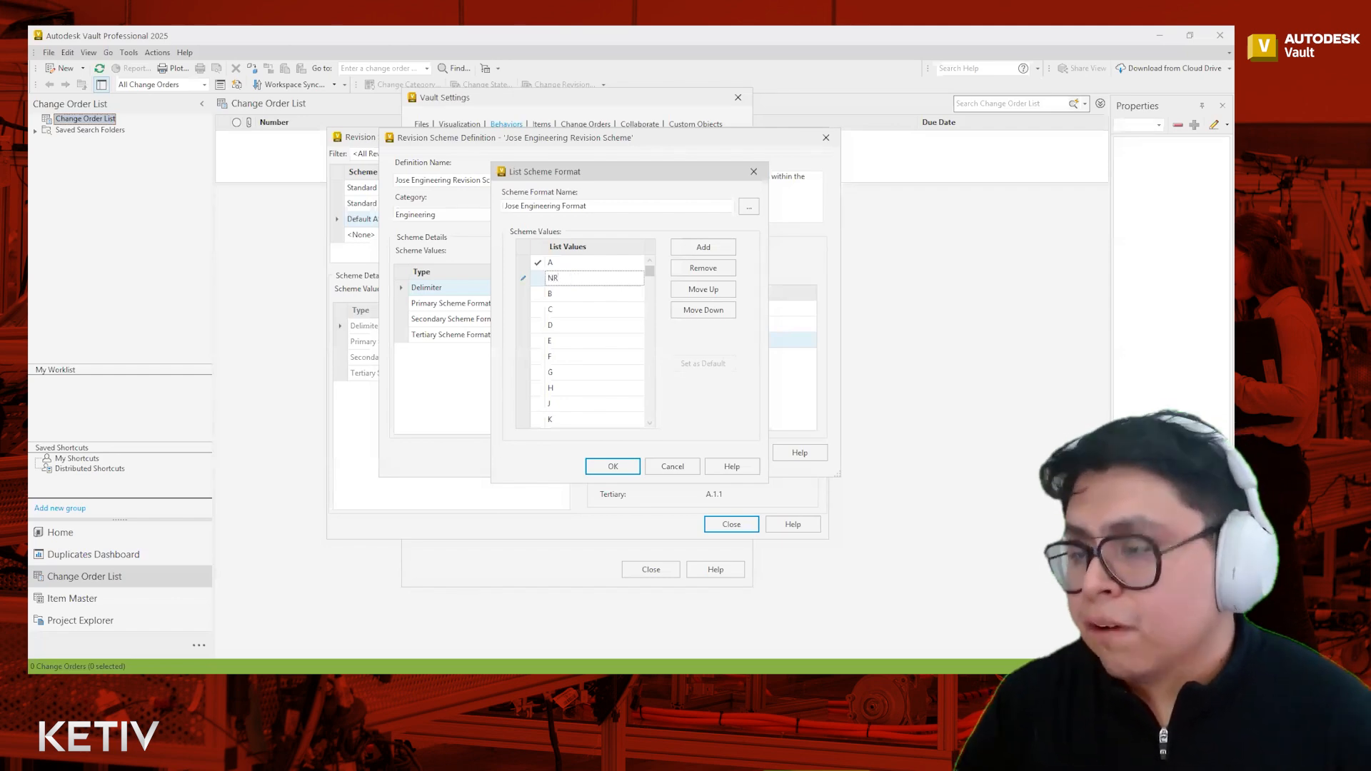
key("Return")
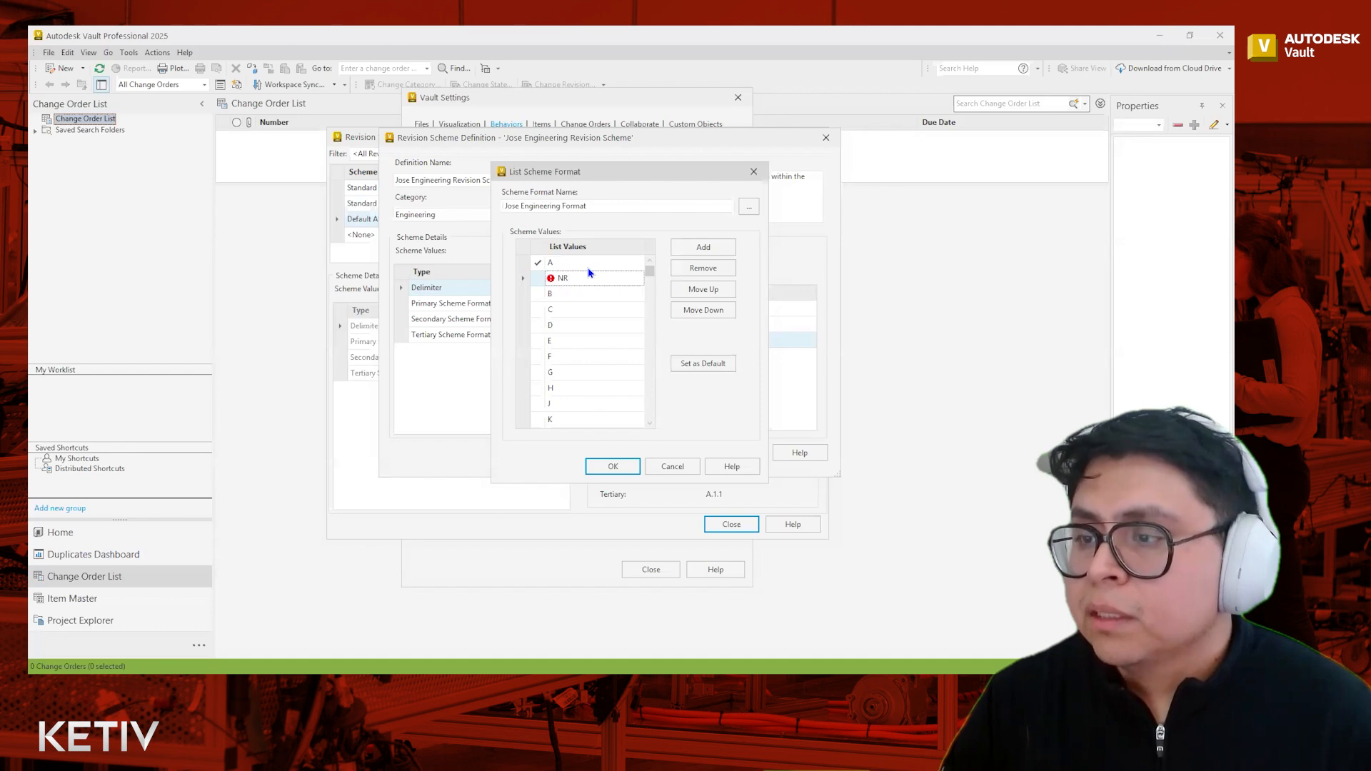
mouse_move(551, 280)
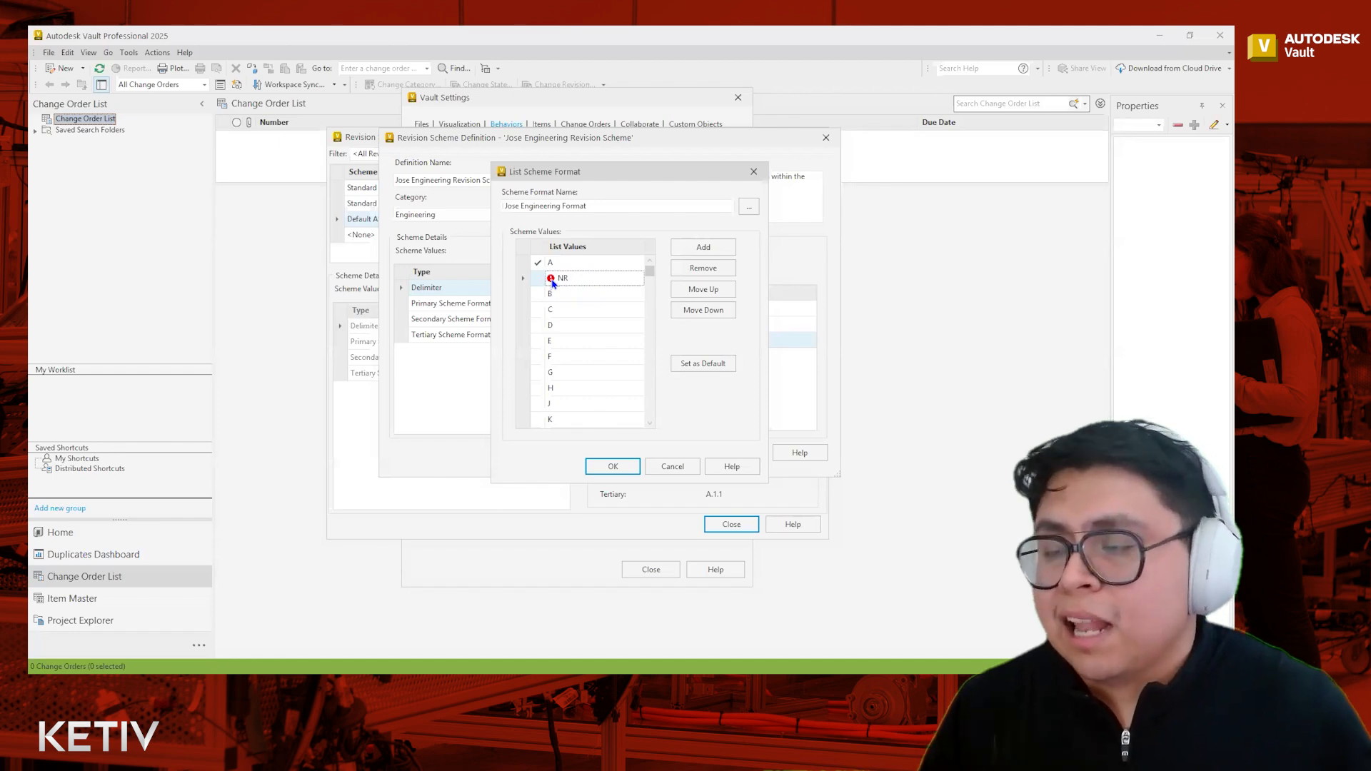
left_click(557, 277)
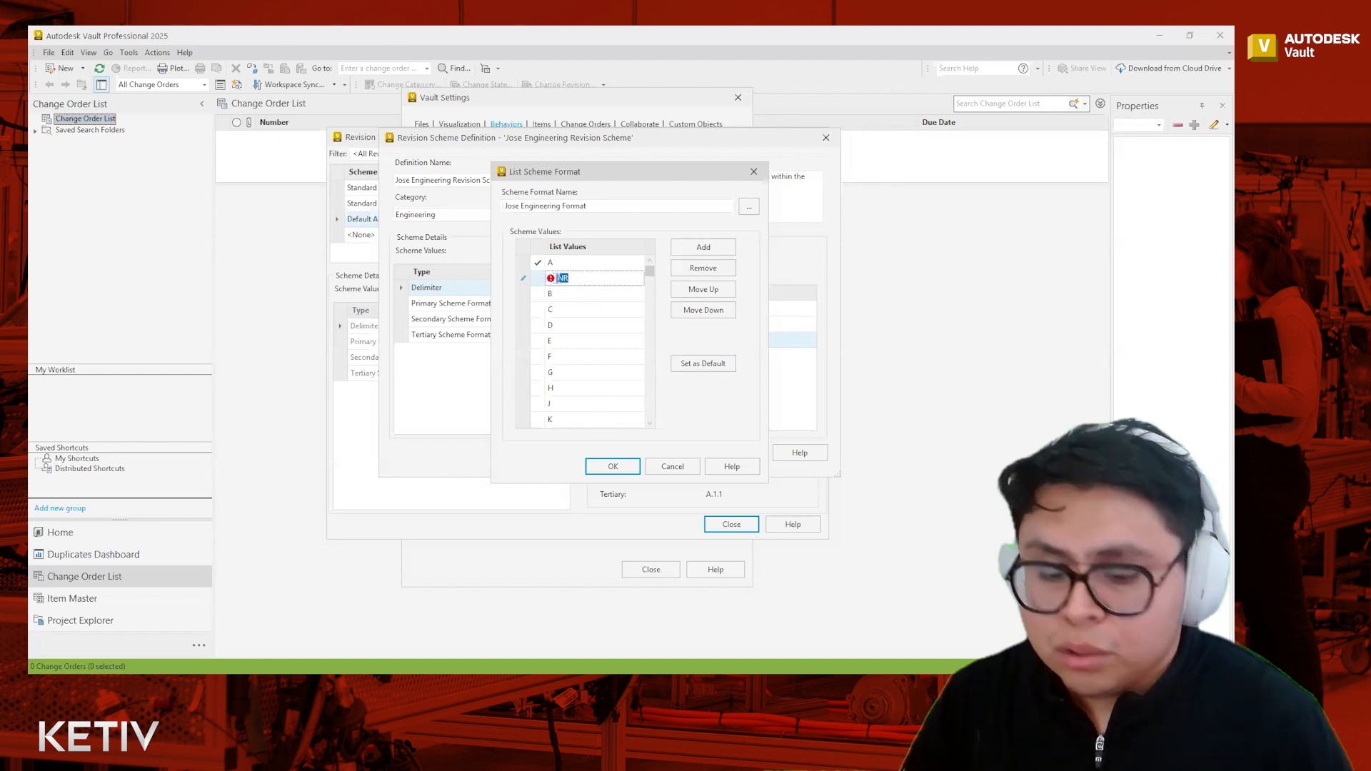
type("-")
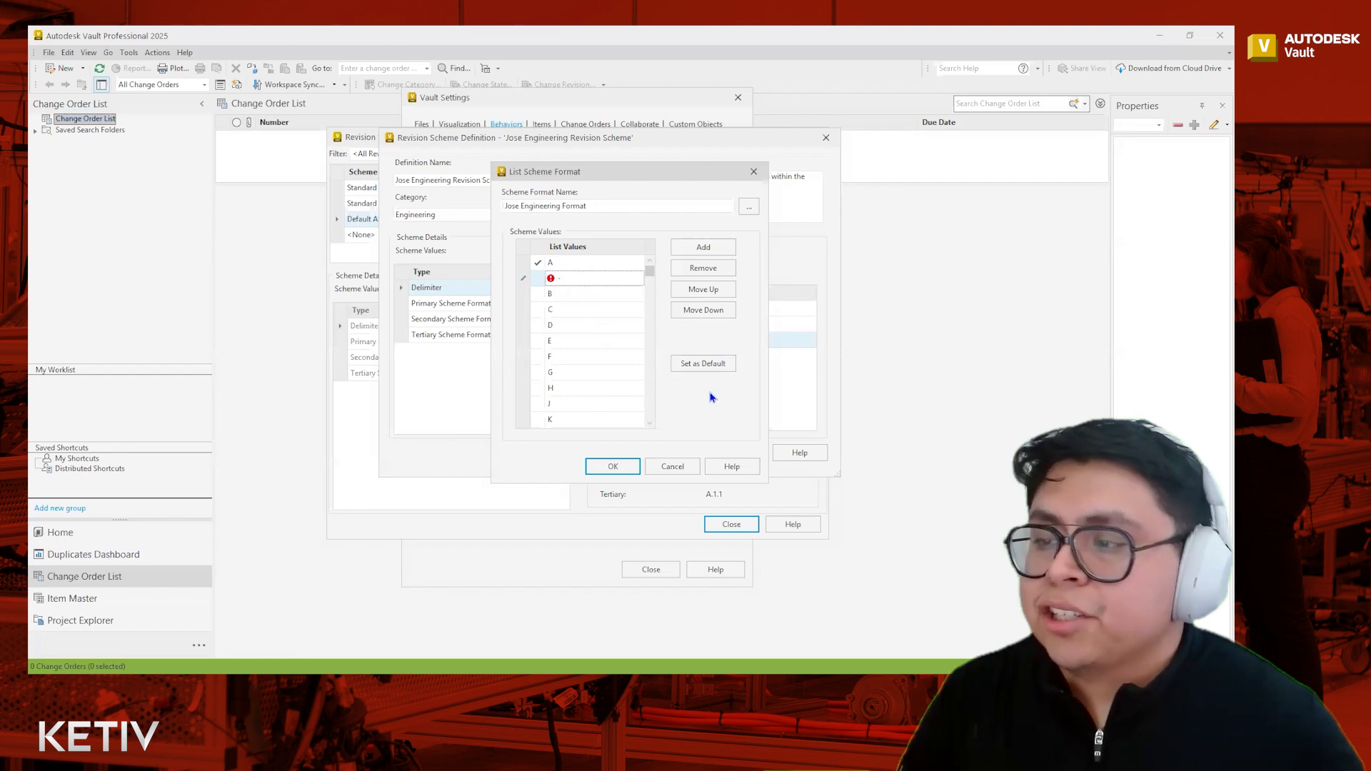
left_click(606, 340)
left_click(576, 278)
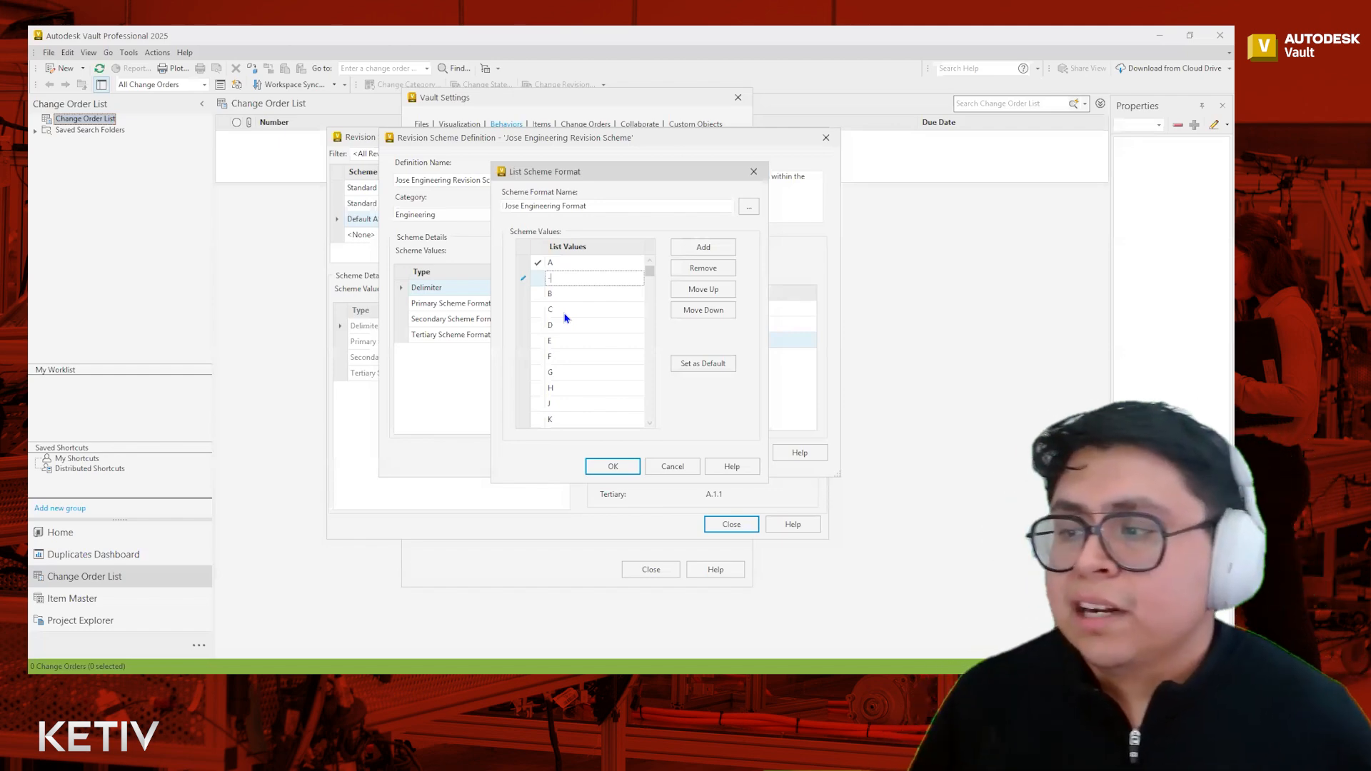
Move the hyphen value ahead of A and save it as the scheme format's default value
left_click(720, 298)
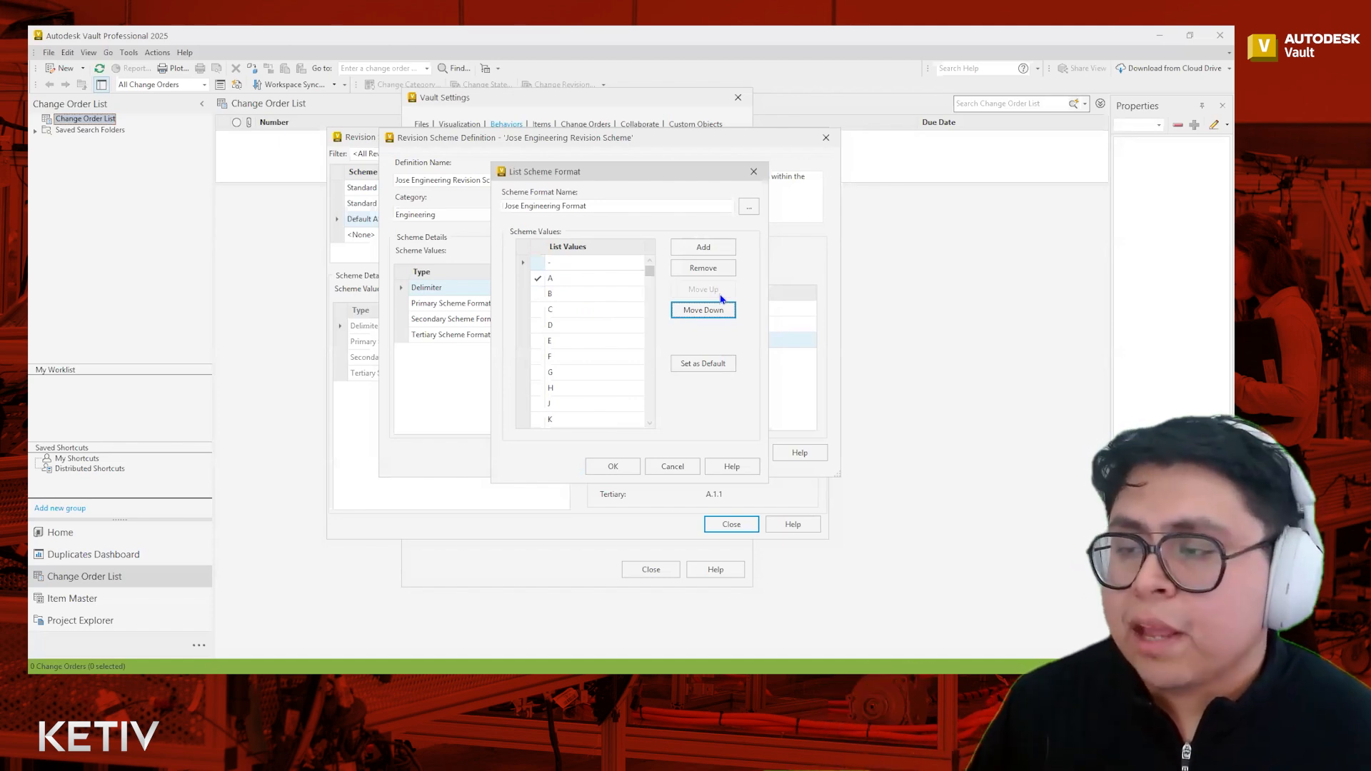
left_click(582, 262)
left_click(710, 363)
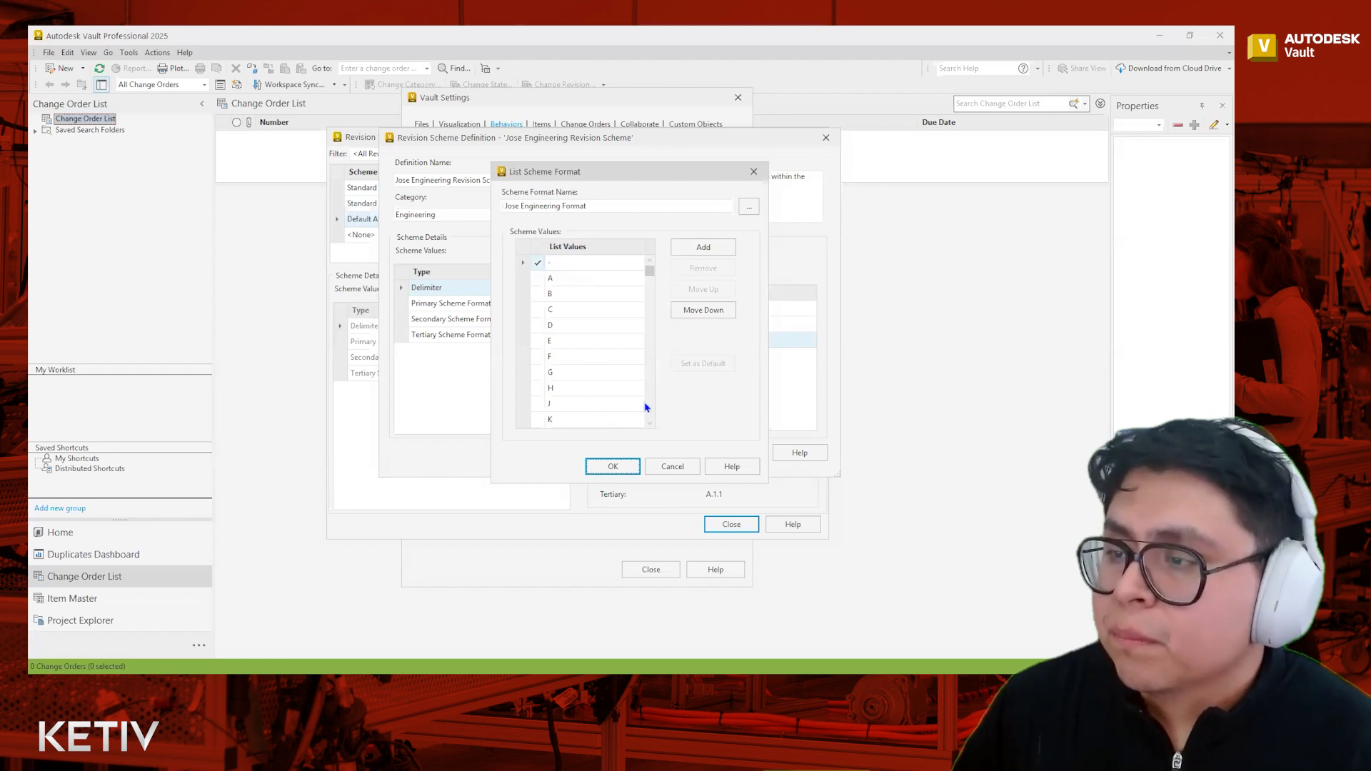
left_click(628, 472)
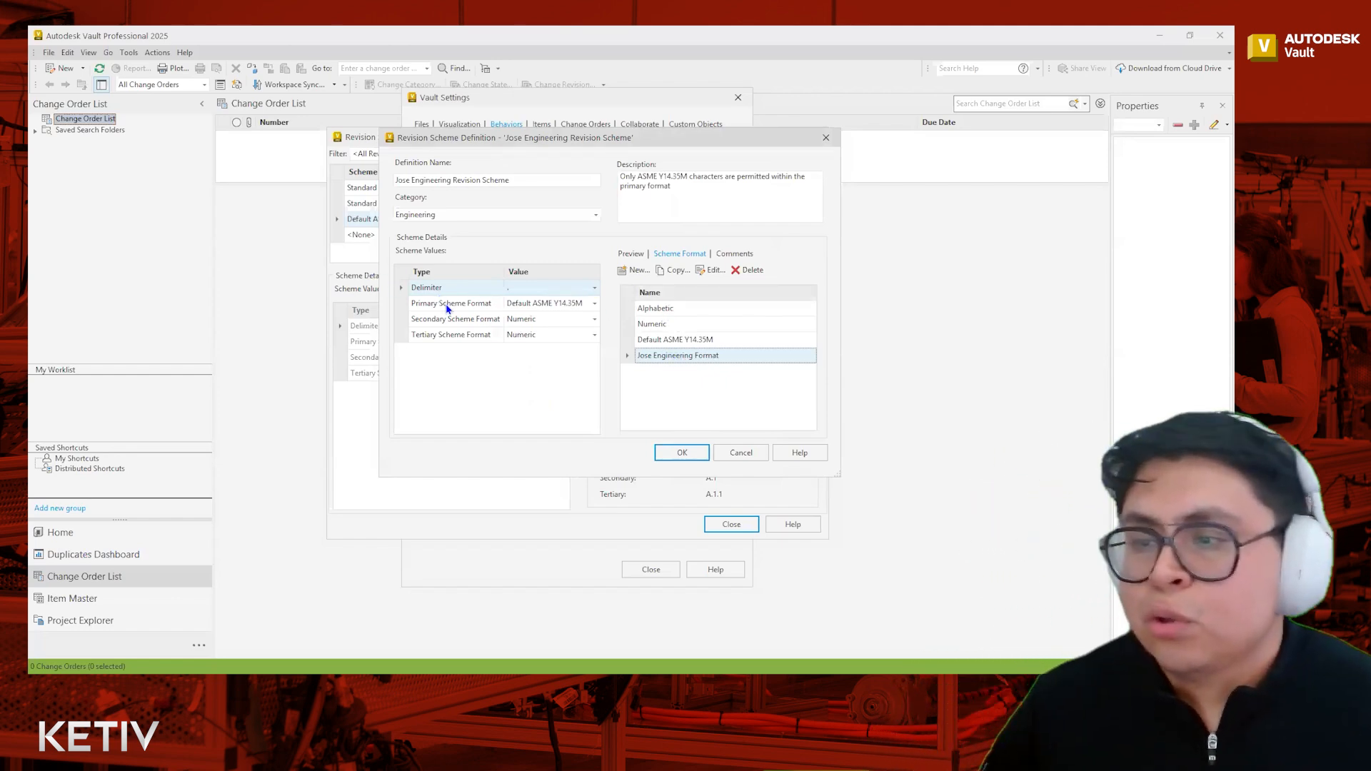
Set both the primary and secondary scheme formats of the revision scheme to the new custom Engineering Format
left_click(595, 303)
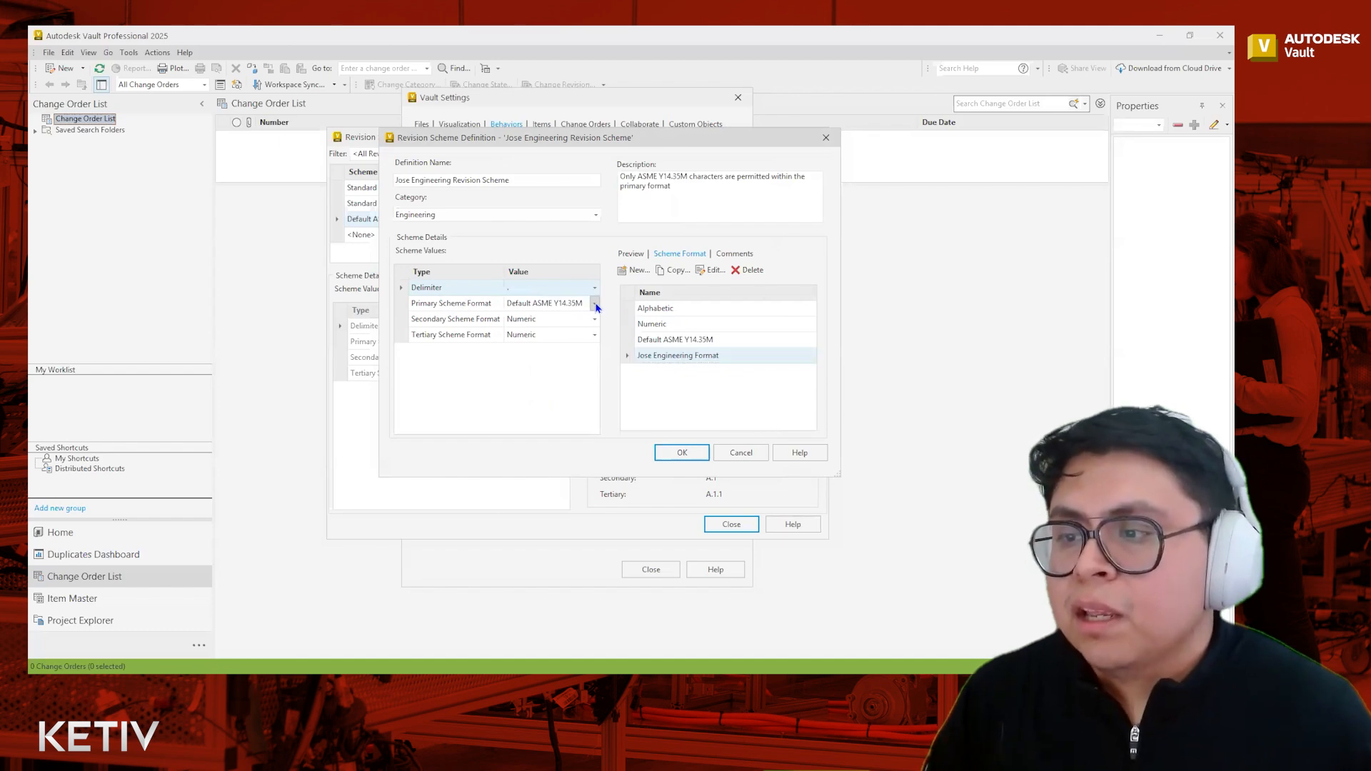
left_click(596, 304)
left_click(555, 347)
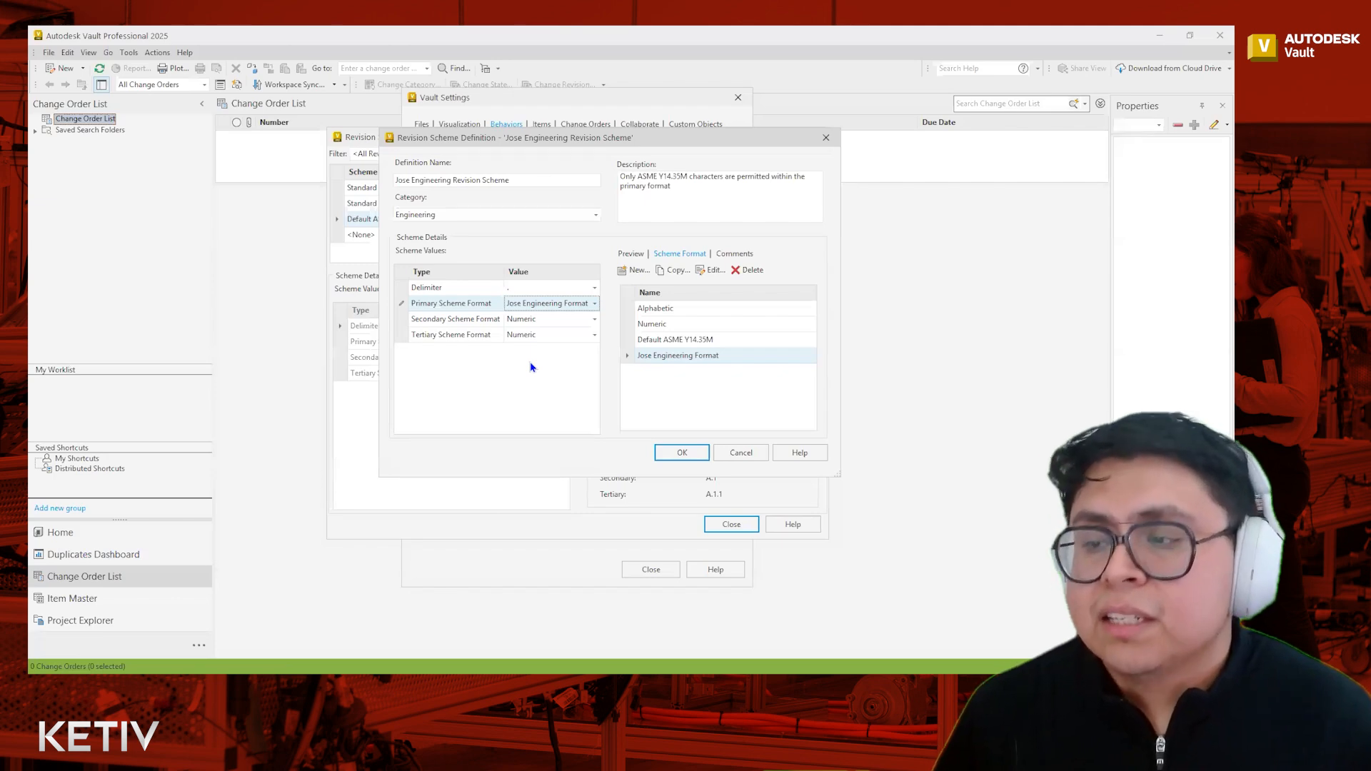
left_click(599, 322)
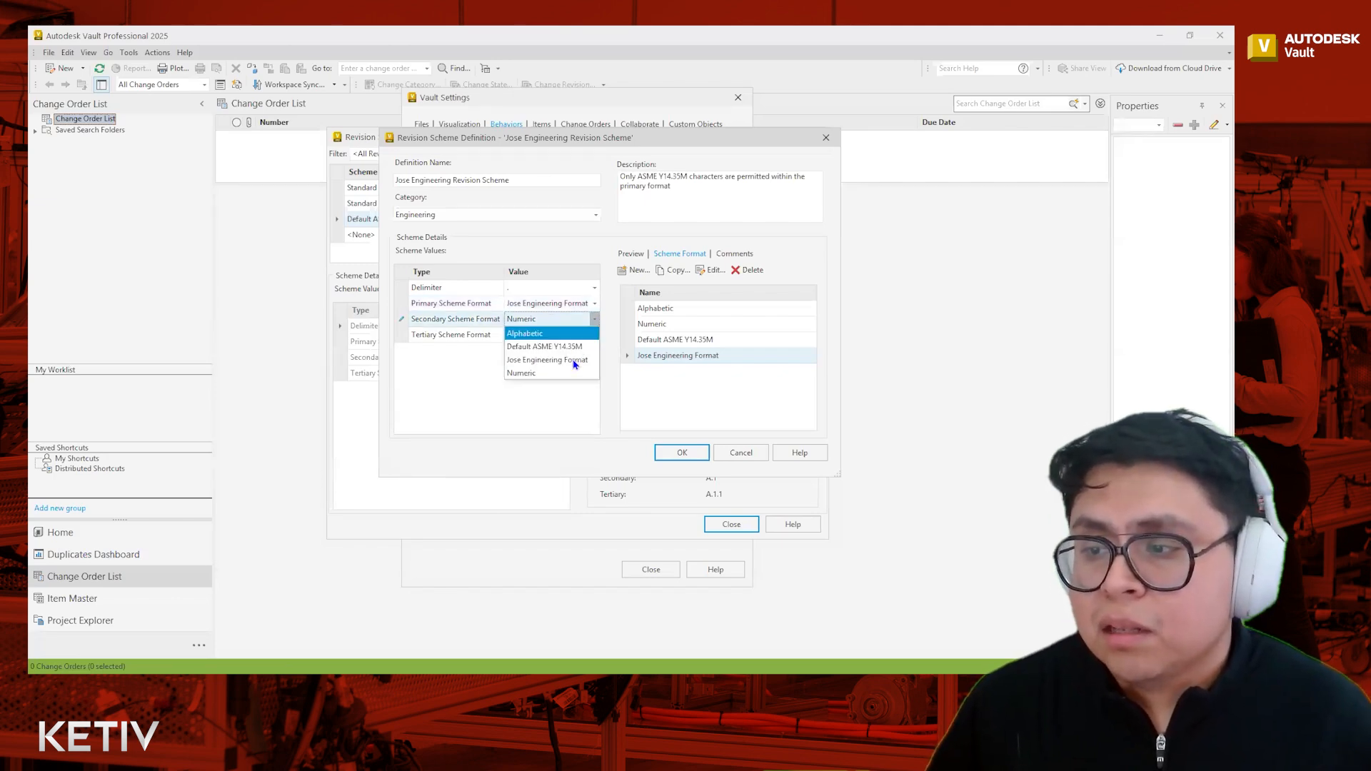
left_click(575, 359)
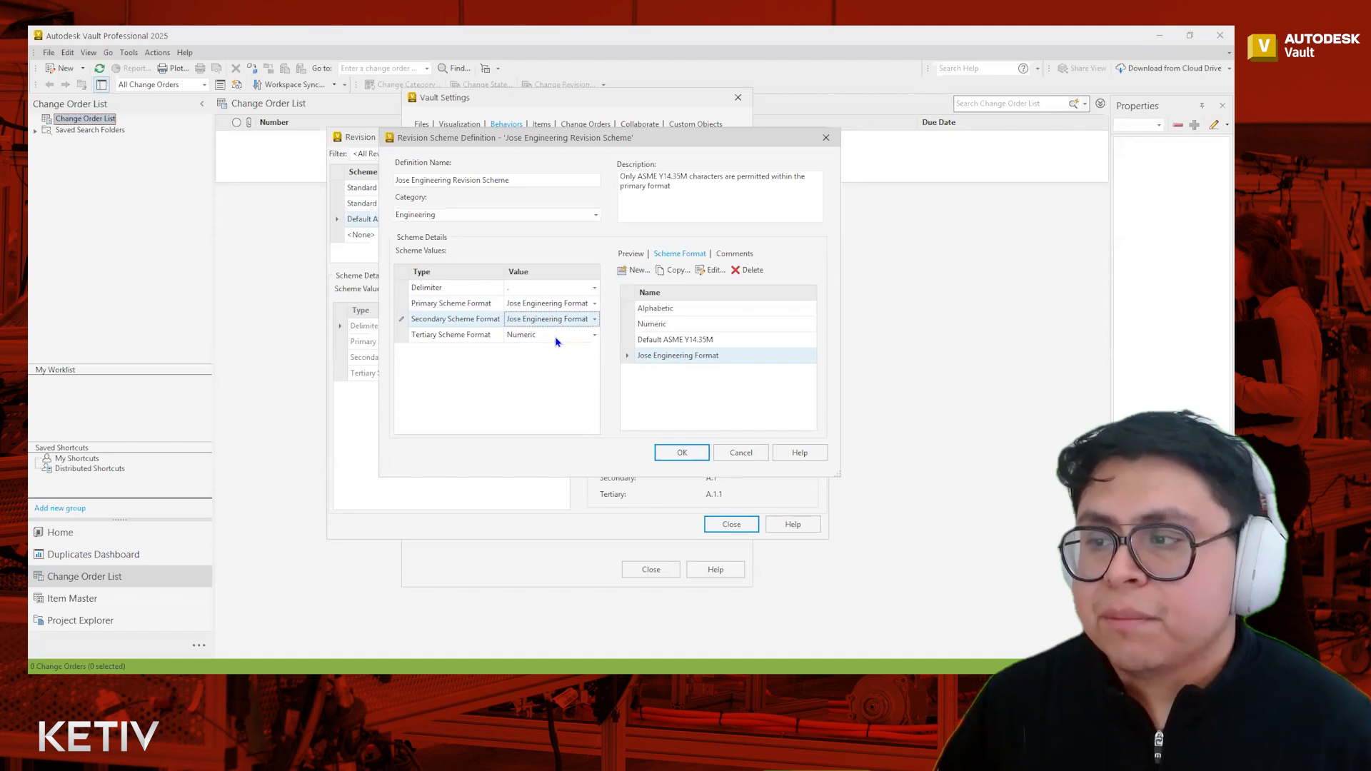
Replace the Default ASME Y14.35M Format comment with a new one reading the administrator's first name followed by "Revision Scheme"
left_click(741, 258)
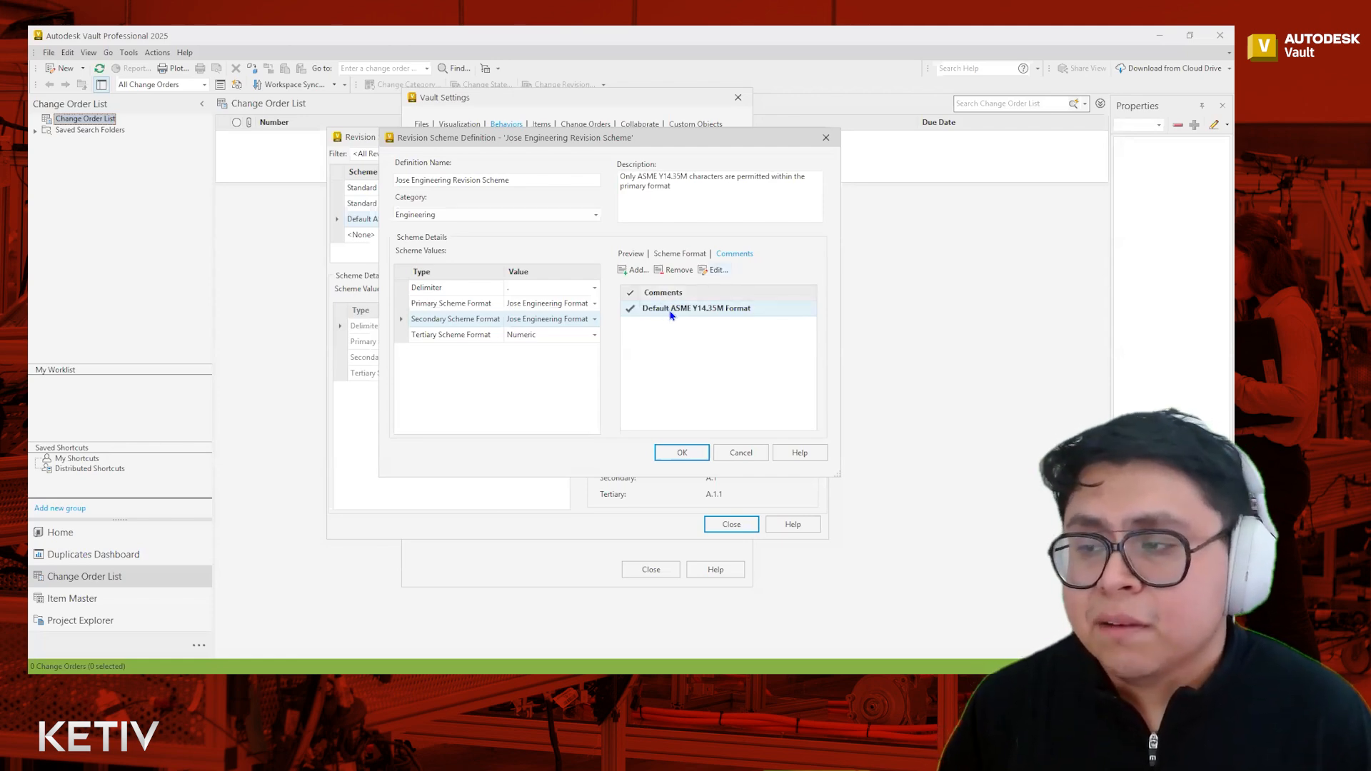
left_click(677, 271)
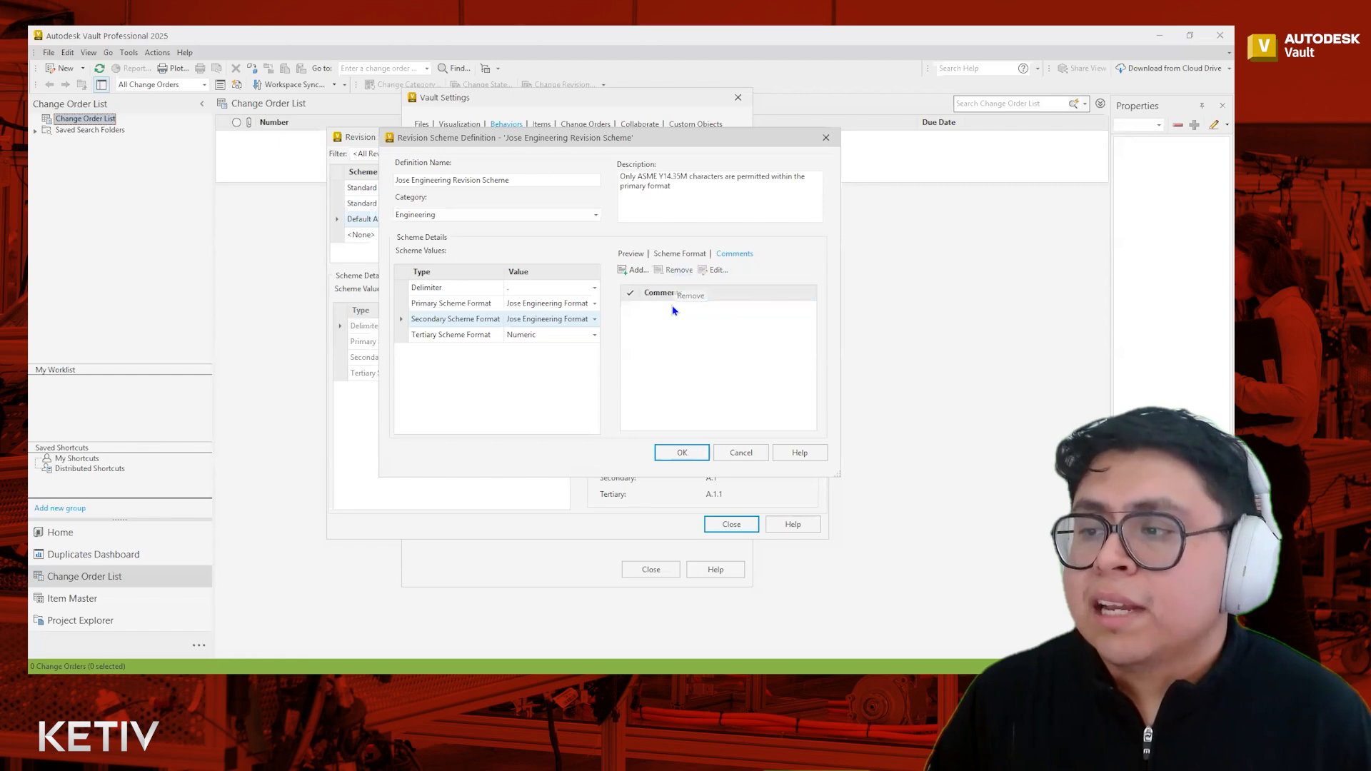
left_click(633, 271)
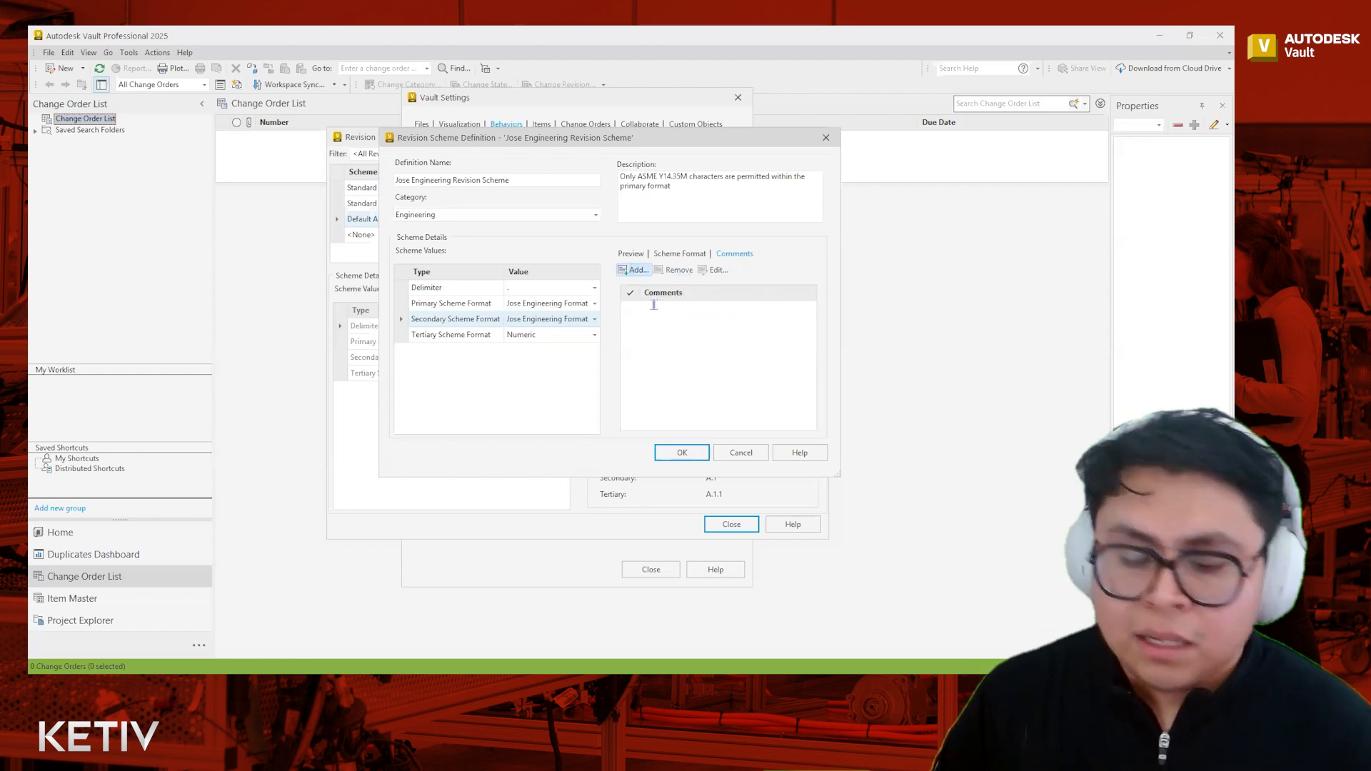
type("Jose Revision Scheme")
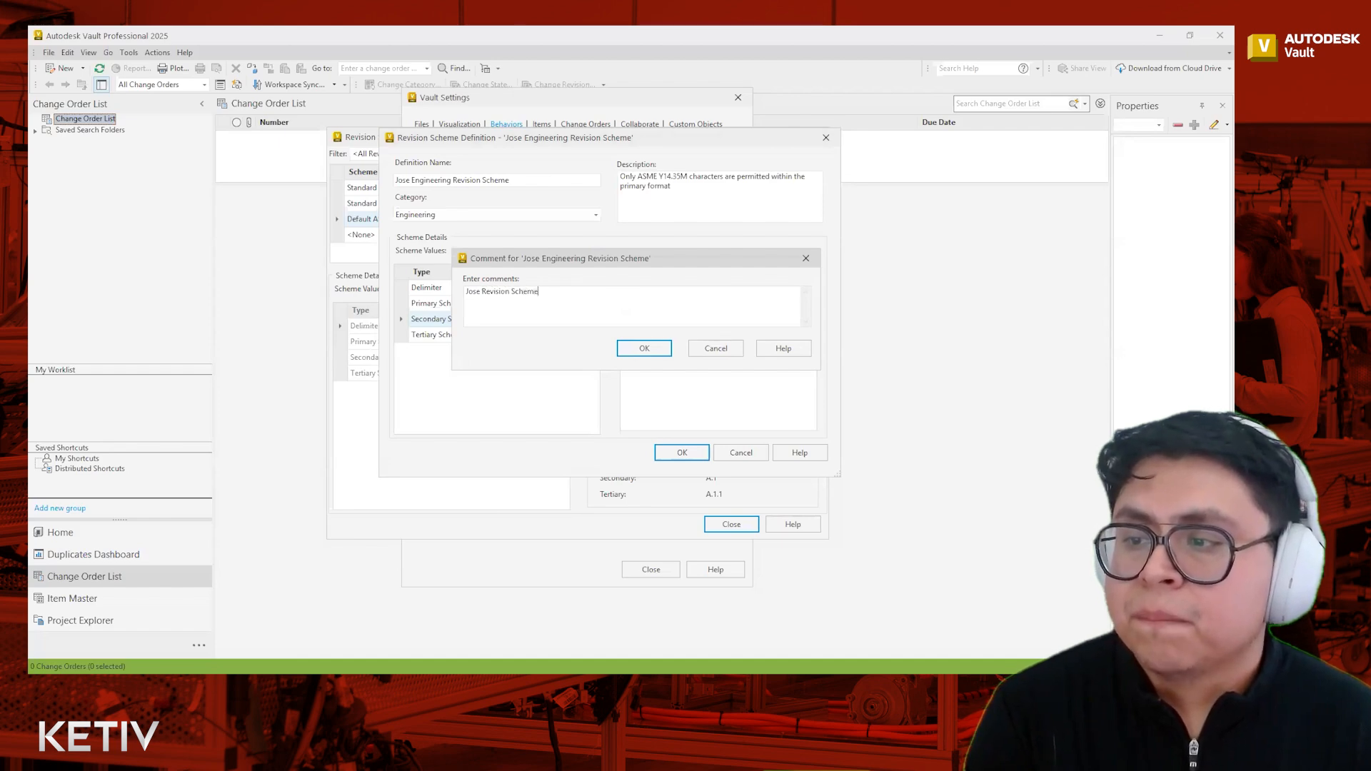
left_click(652, 349)
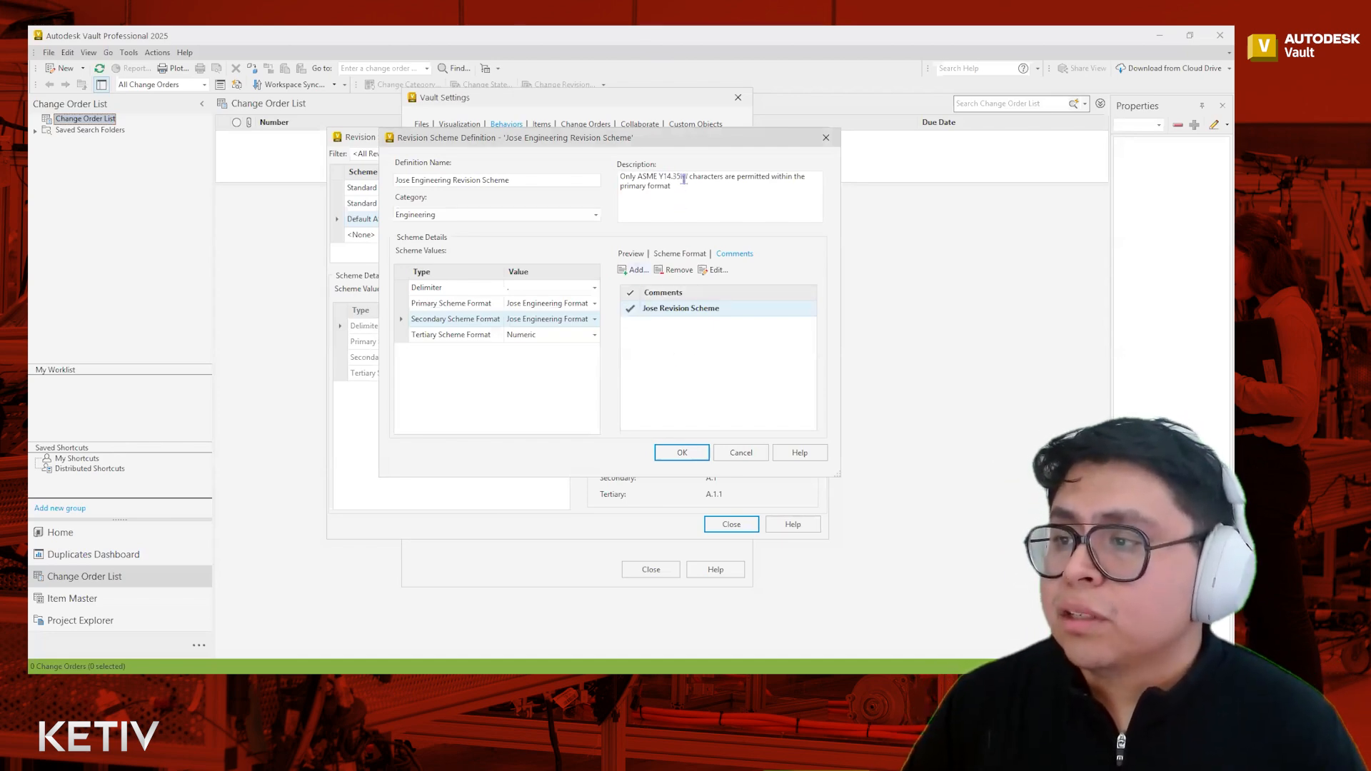
In the scheme description, replace "ASME Y14.35M" with the administrator's first name followed by "Revision Scheme"
left_click_drag(690, 175, 637, 176)
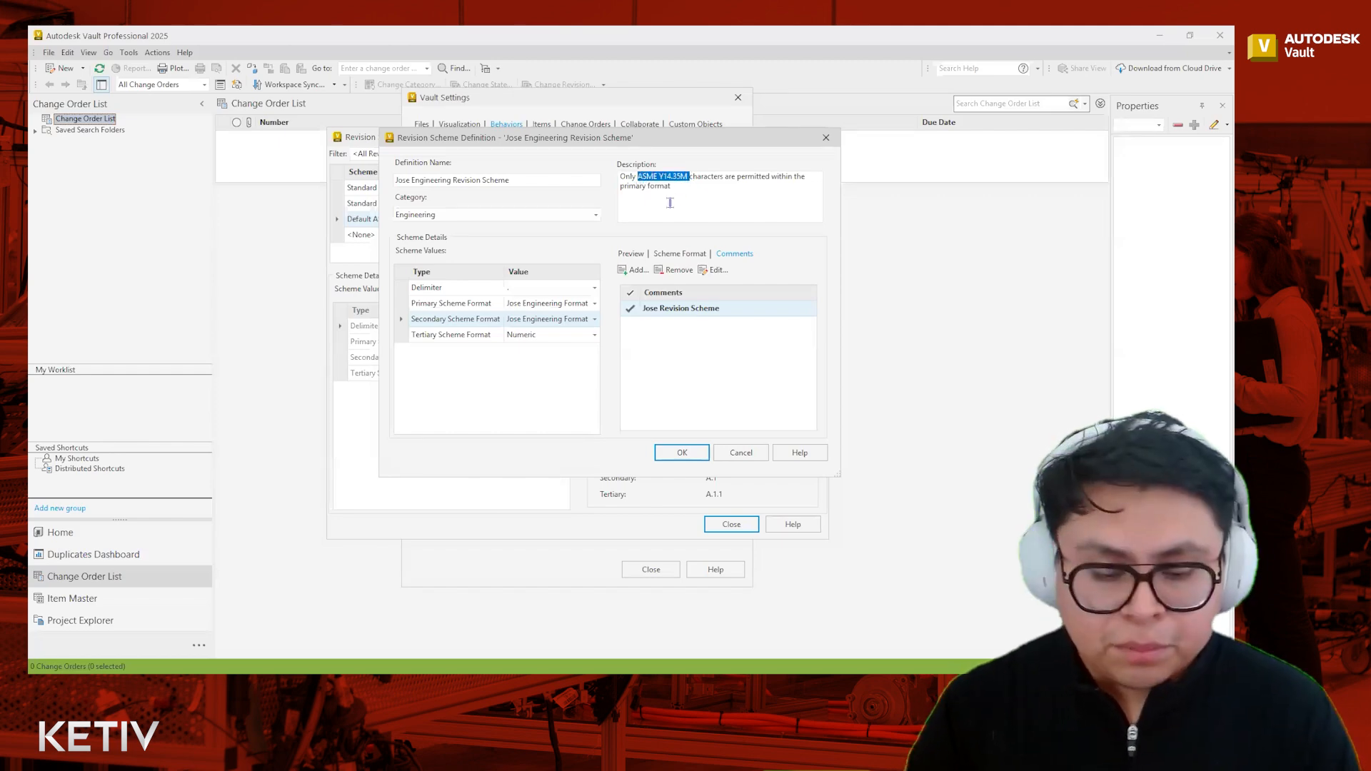
type("Jose R")
type("evision Sch")
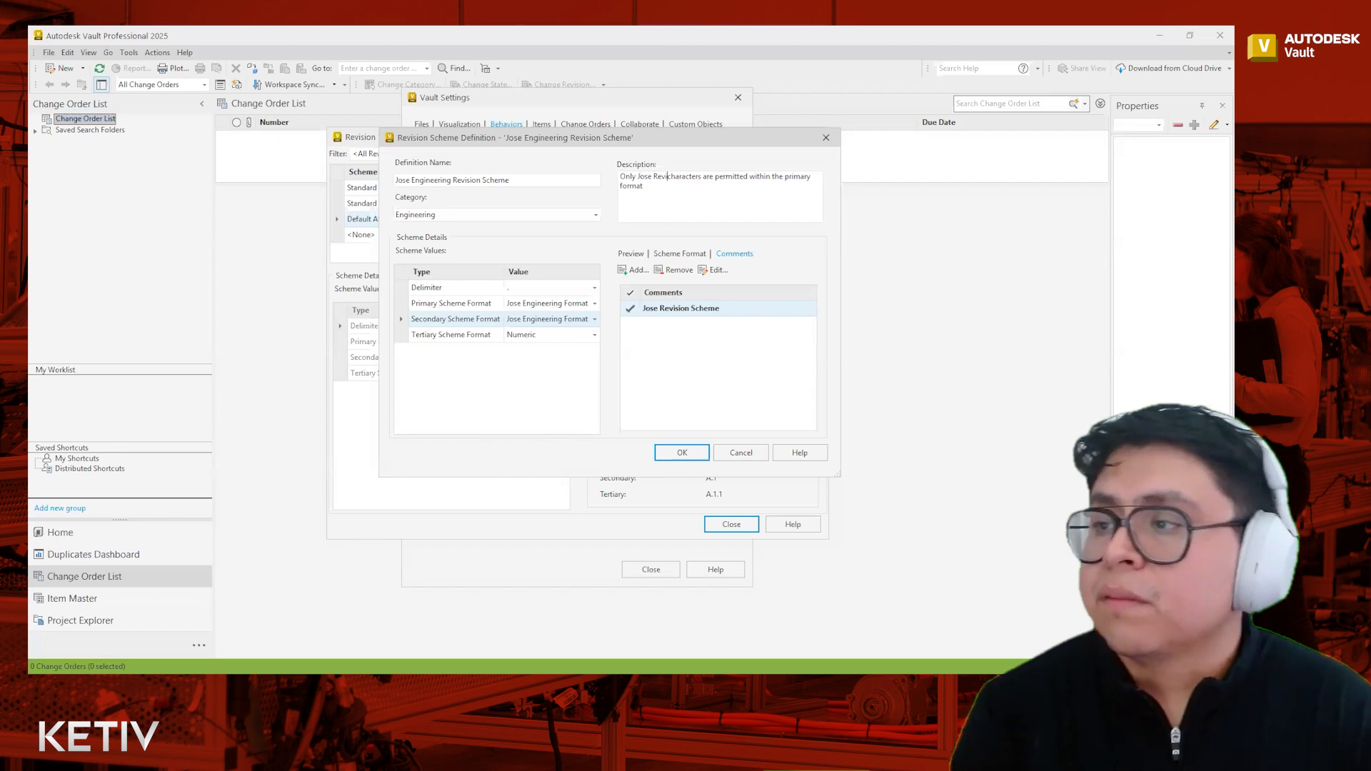
type("eme")
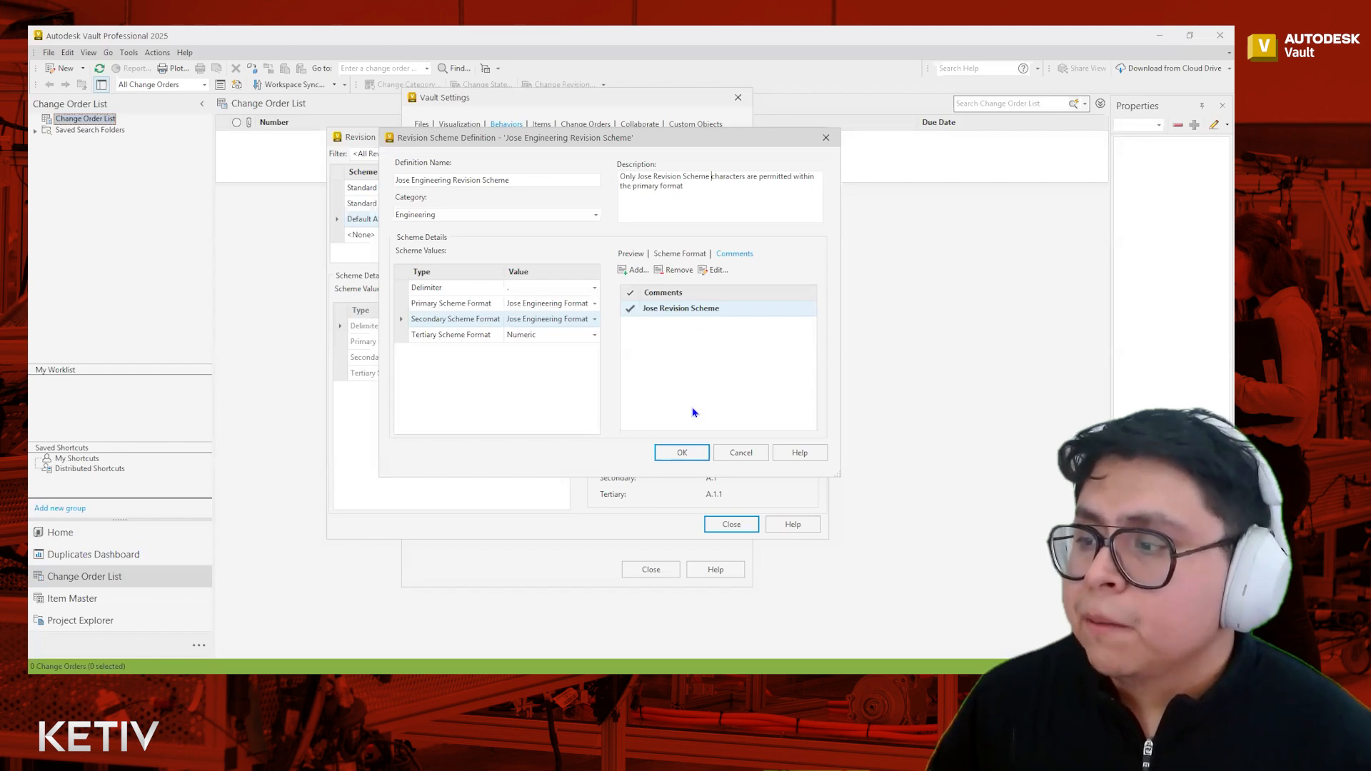
Preview the example revision formats, change the secondary scheme format to Alphabetic, and save the revision scheme definition
left_click(631, 255)
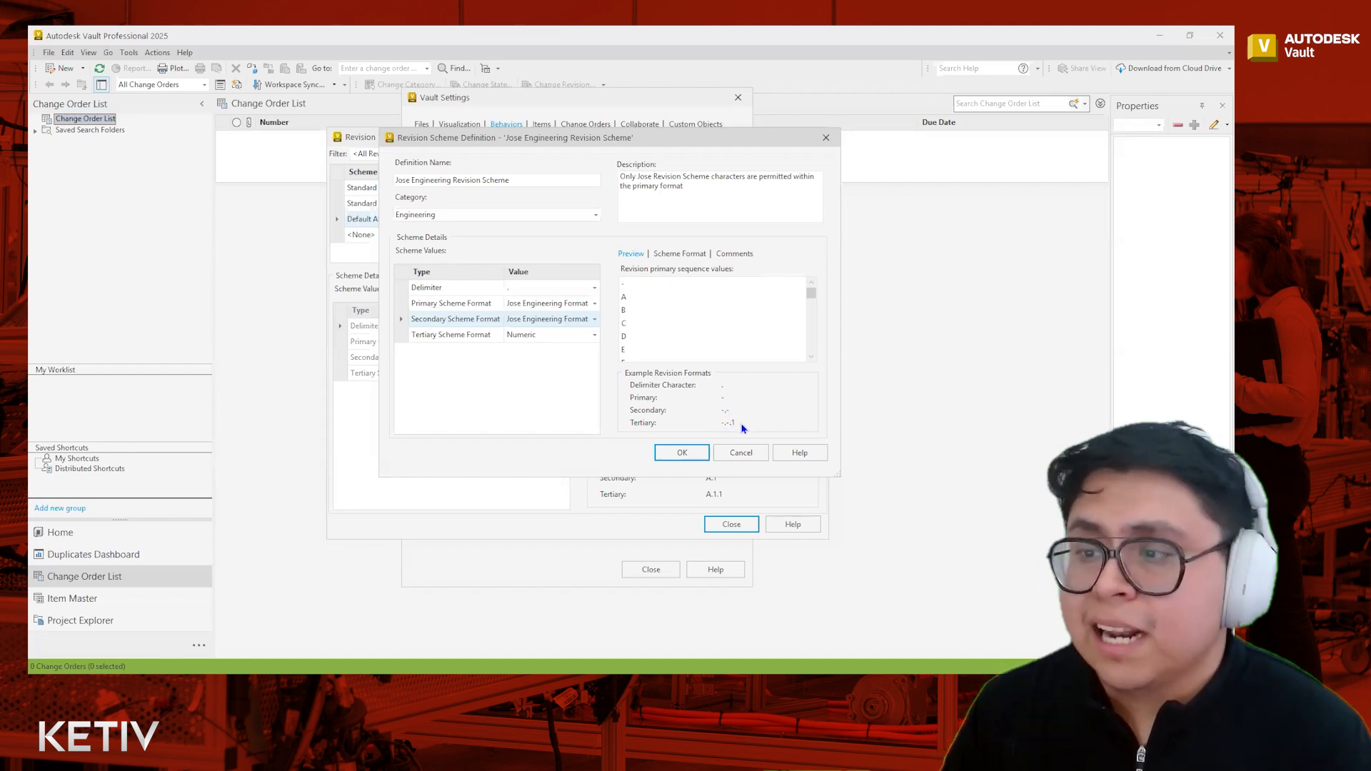
left_click(595, 320)
left_click(564, 334)
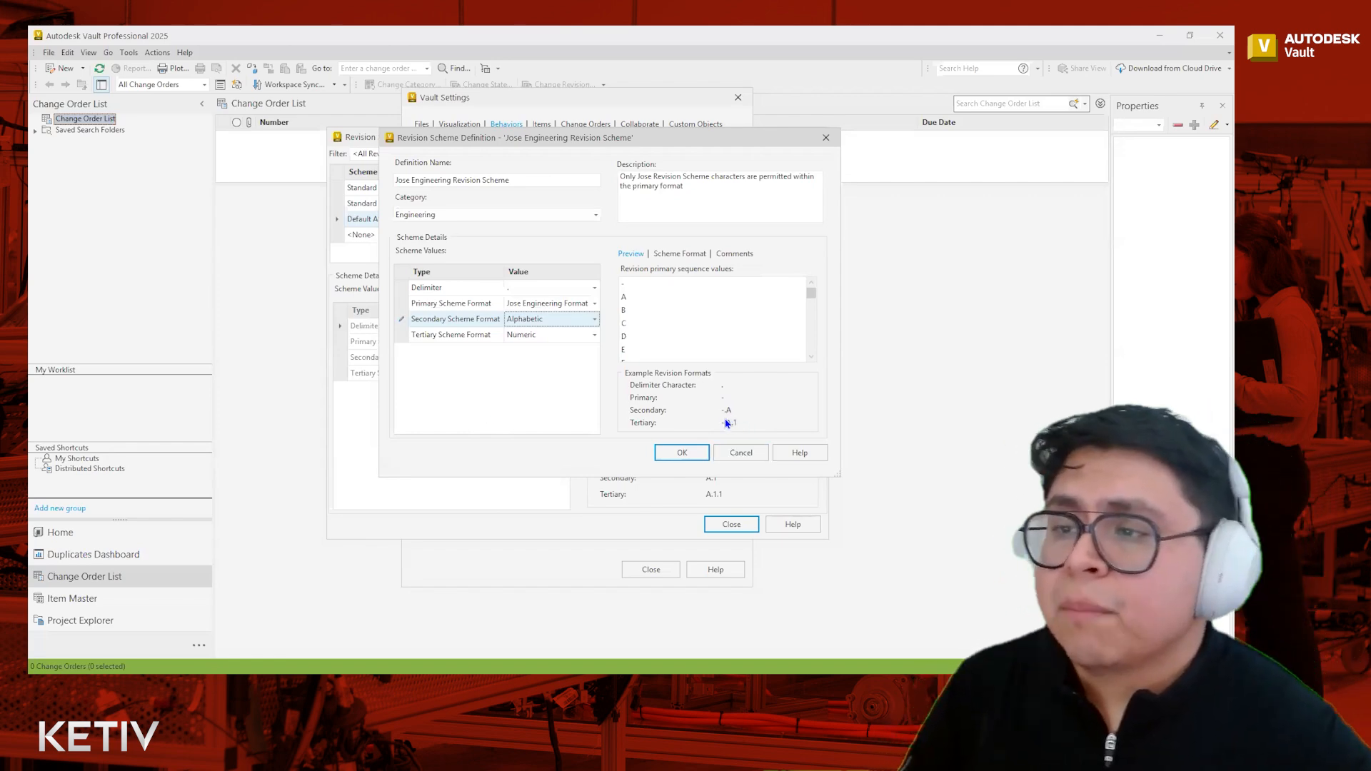
left_click(682, 453)
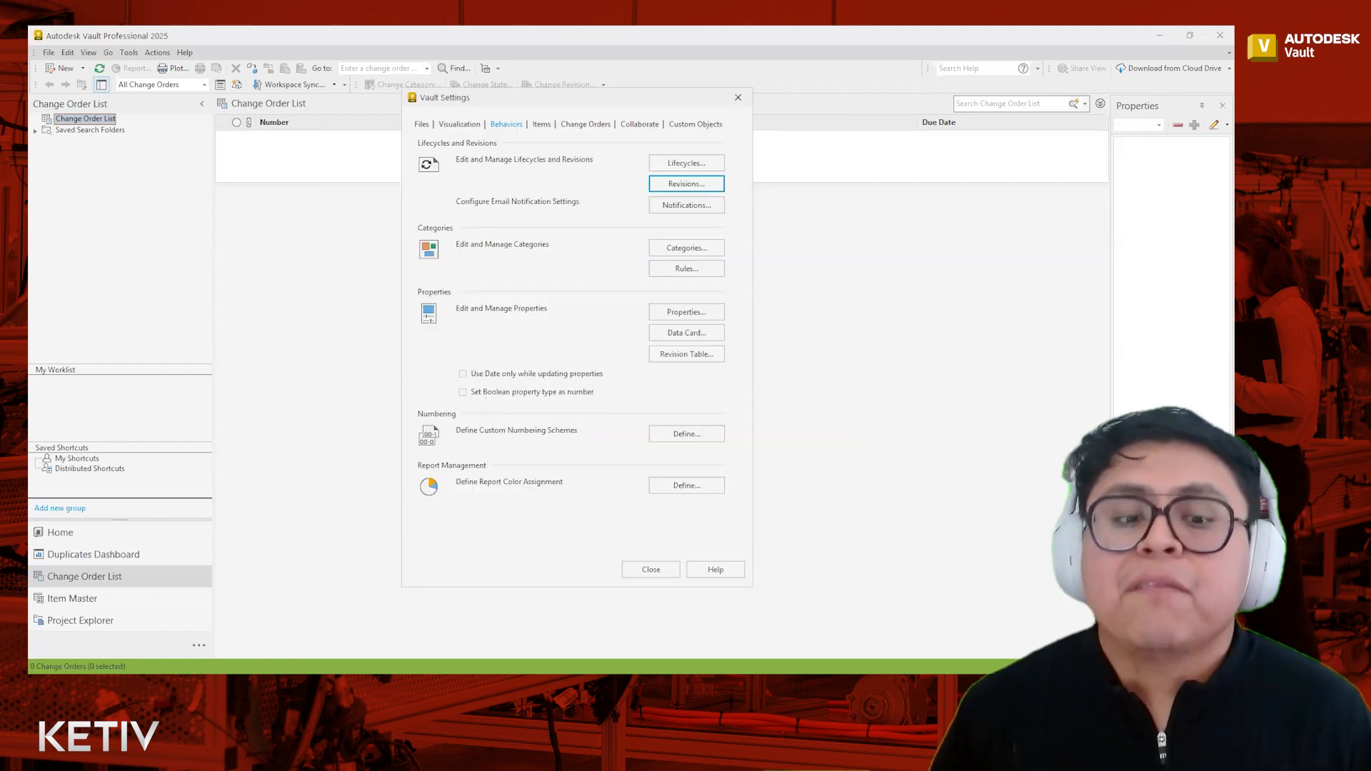